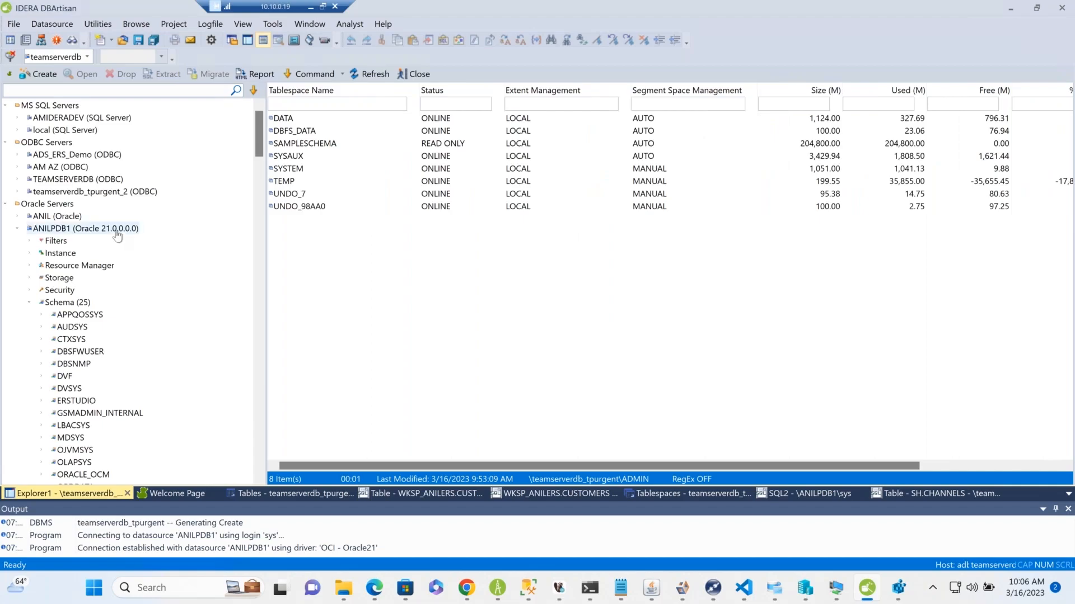
List the tables of the ERSTUDIO schema in the ANILPDB1 datasource and look through them.
scroll(201, 271, "down", 2)
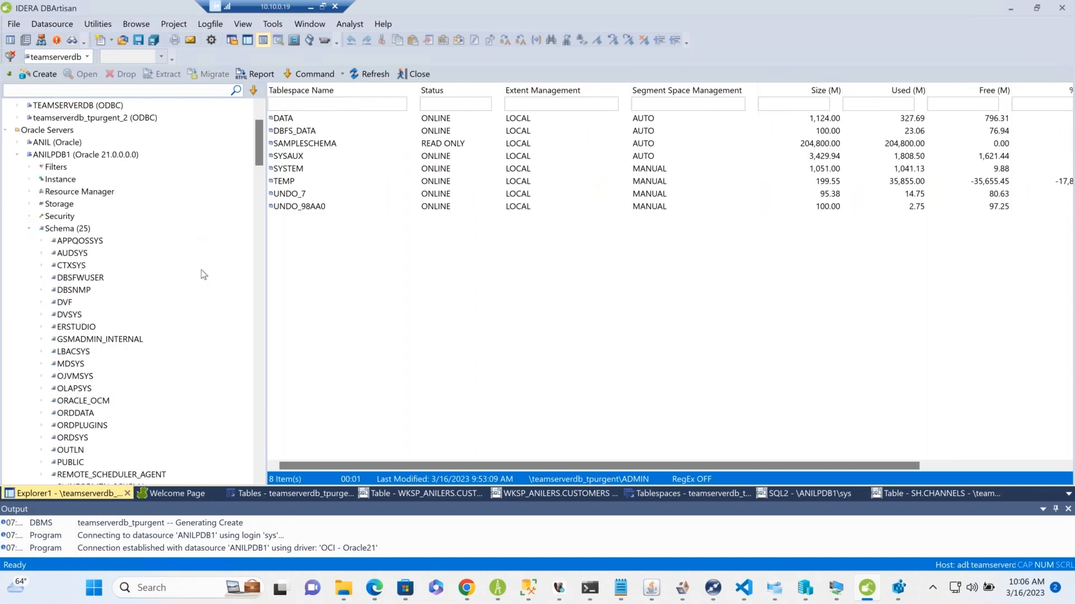
scroll(201, 269, "down", 3)
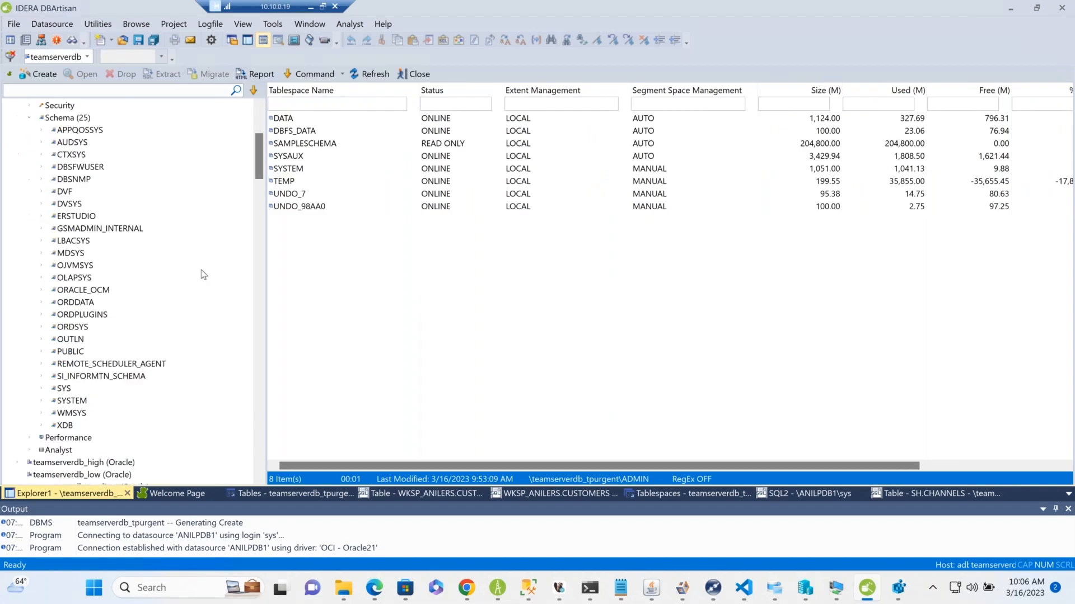
left_click(52, 218)
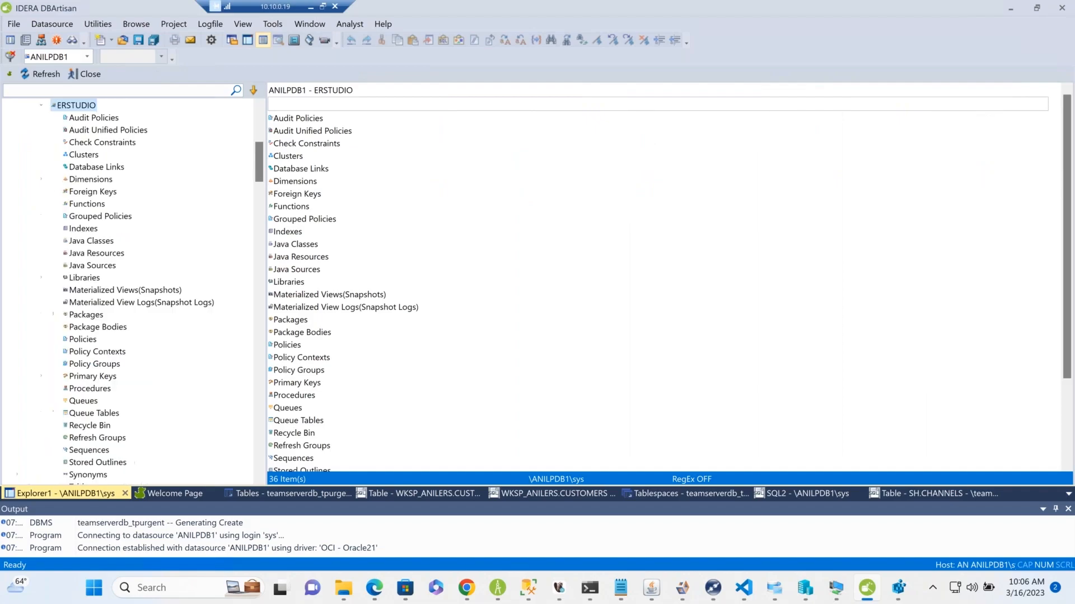
scroll(129, 373, "down", 2)
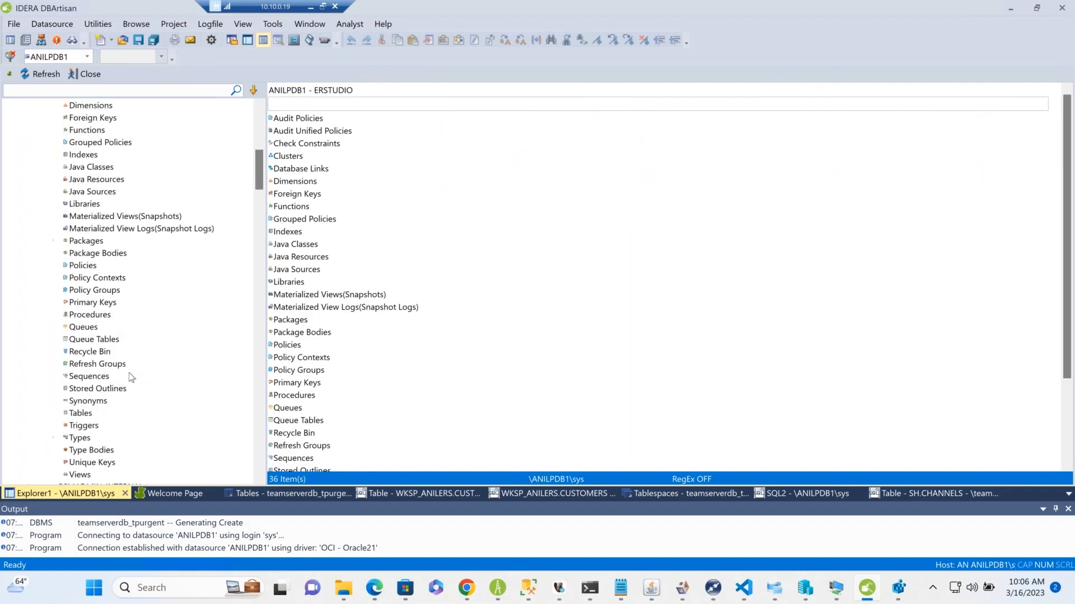
left_click(80, 413)
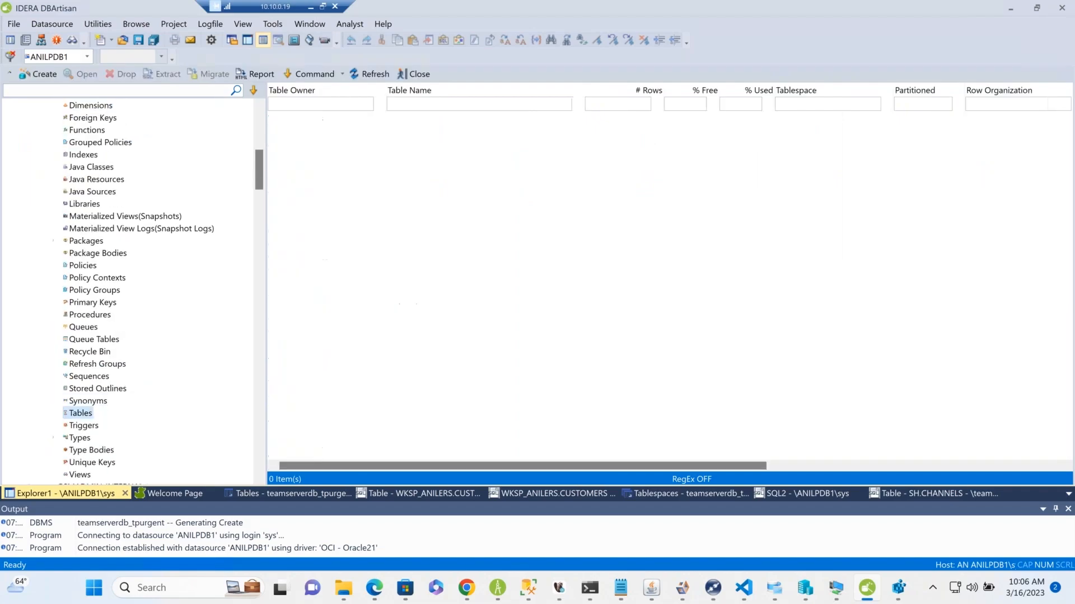
scroll(435, 327, "down", 4)
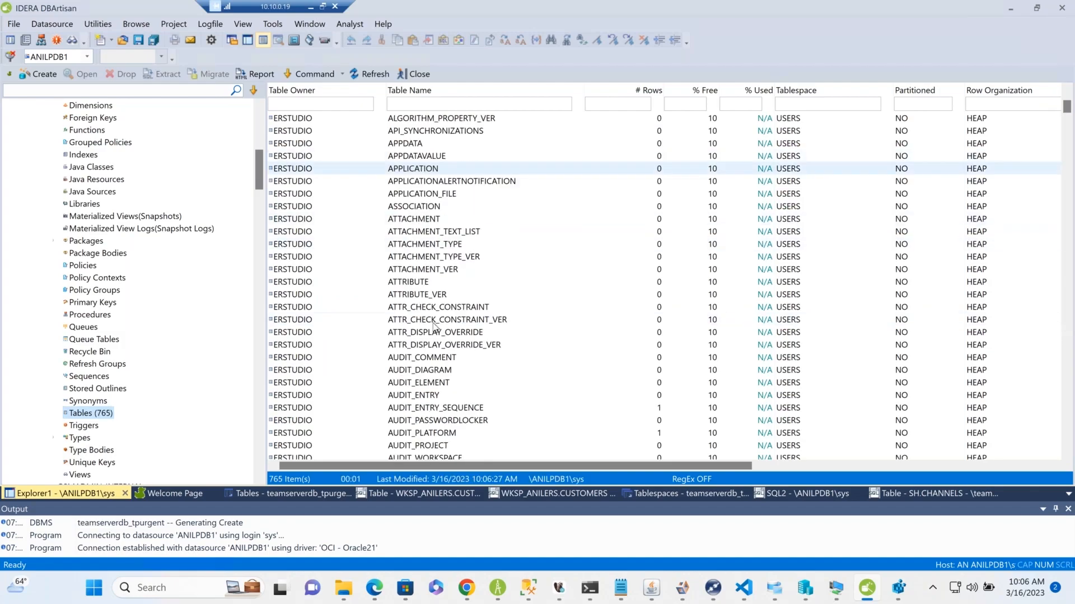
scroll(435, 326, "down", 12)
Expand the Instance node of ANILPDB1 and view its ASM disk groups and version information.
scroll(60, 275, "up", 5)
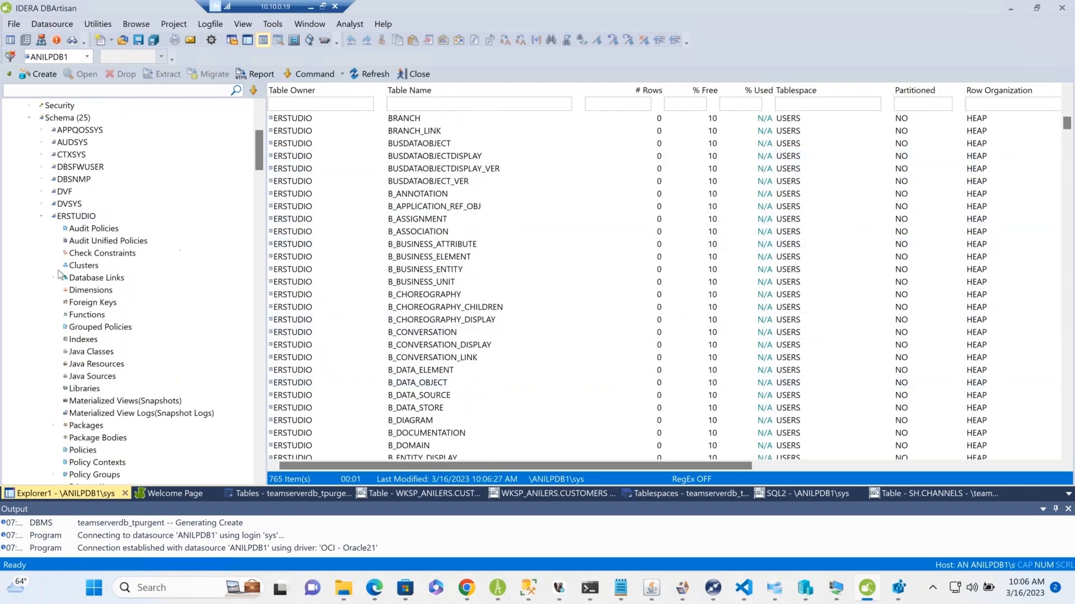
scroll(61, 274, "up", 3)
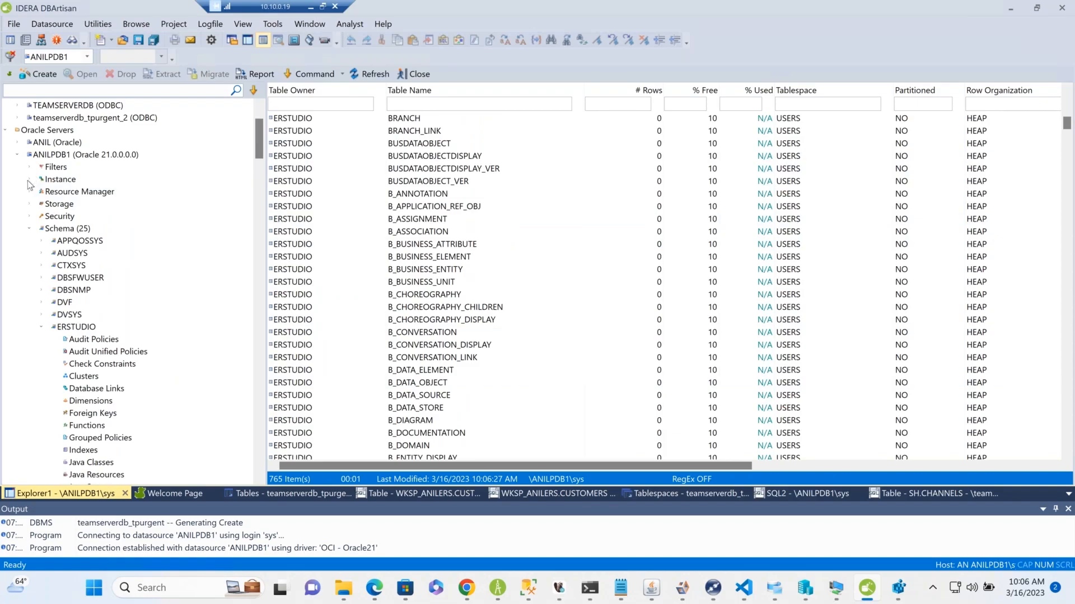
left_click(59, 180)
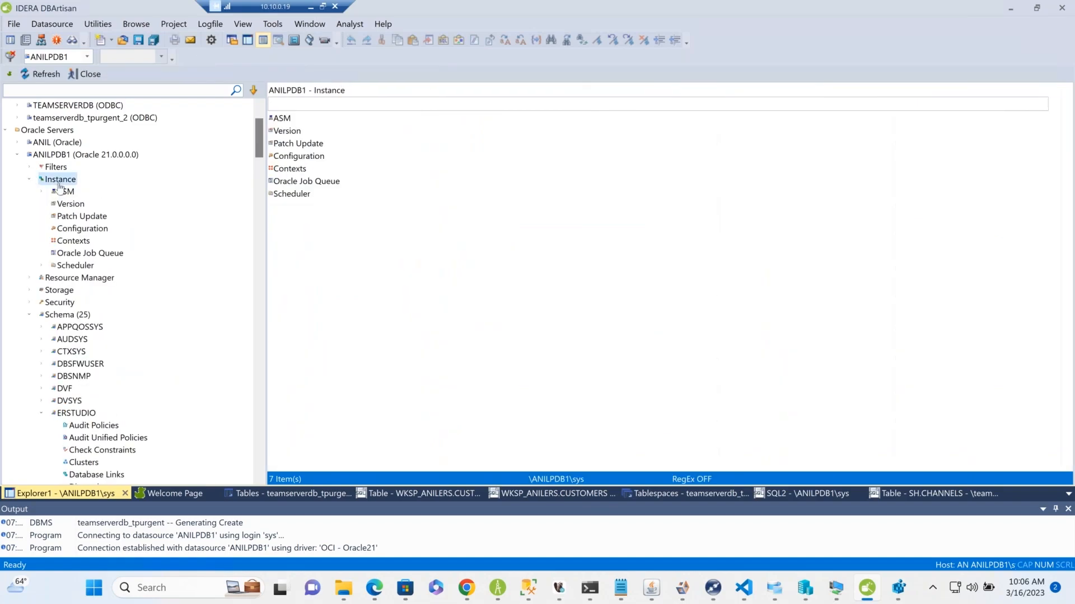
left_click(65, 193)
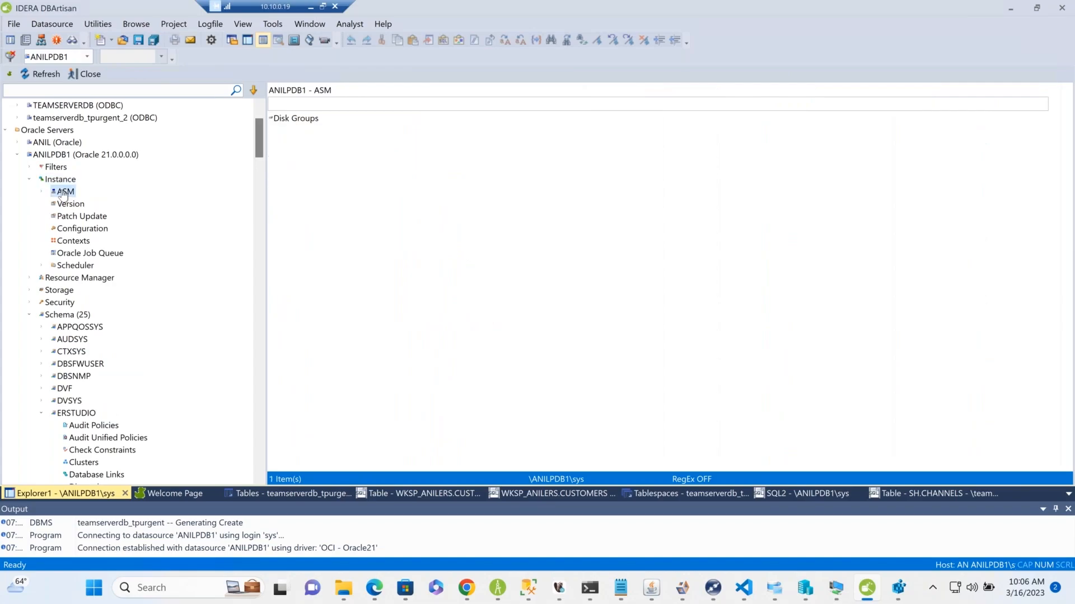
double_click(291, 119)
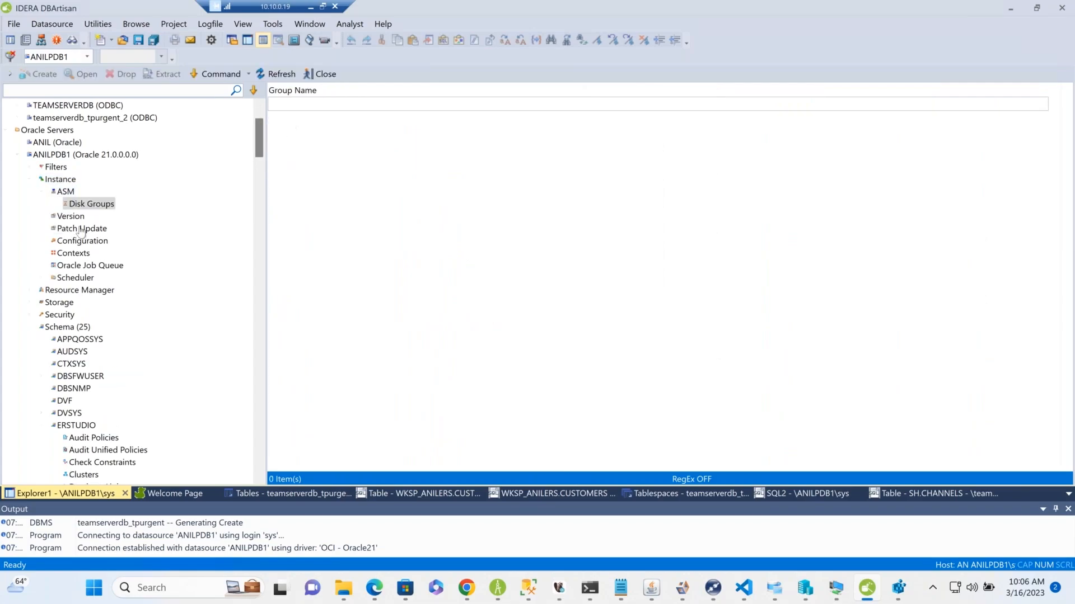
left_click(70, 217)
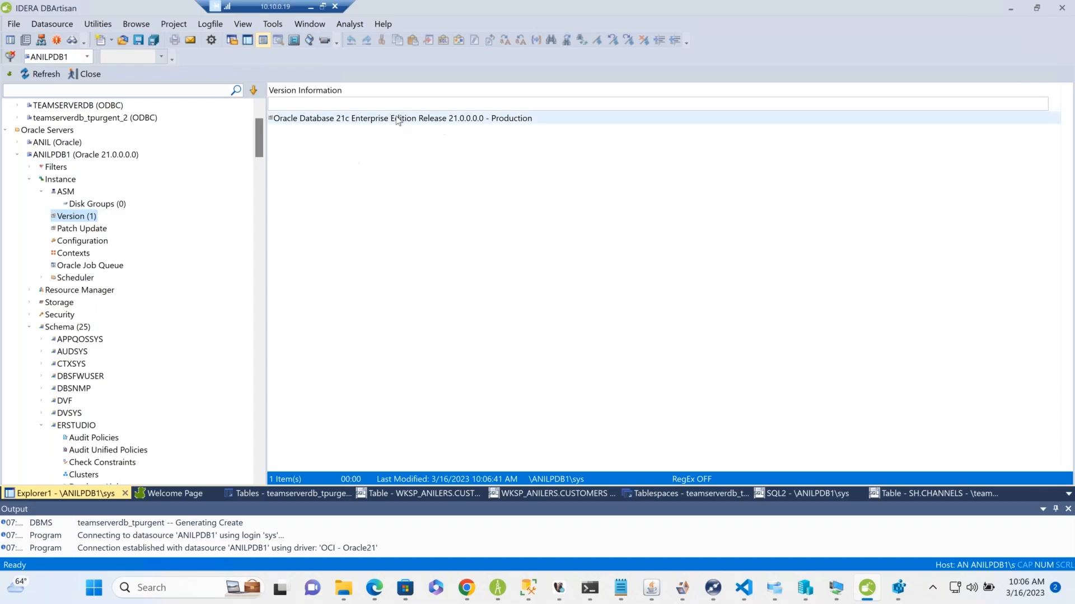
Examine the Patch Update, Configuration and Contexts listings of the ANILPDB1 instance.
left_click(77, 230)
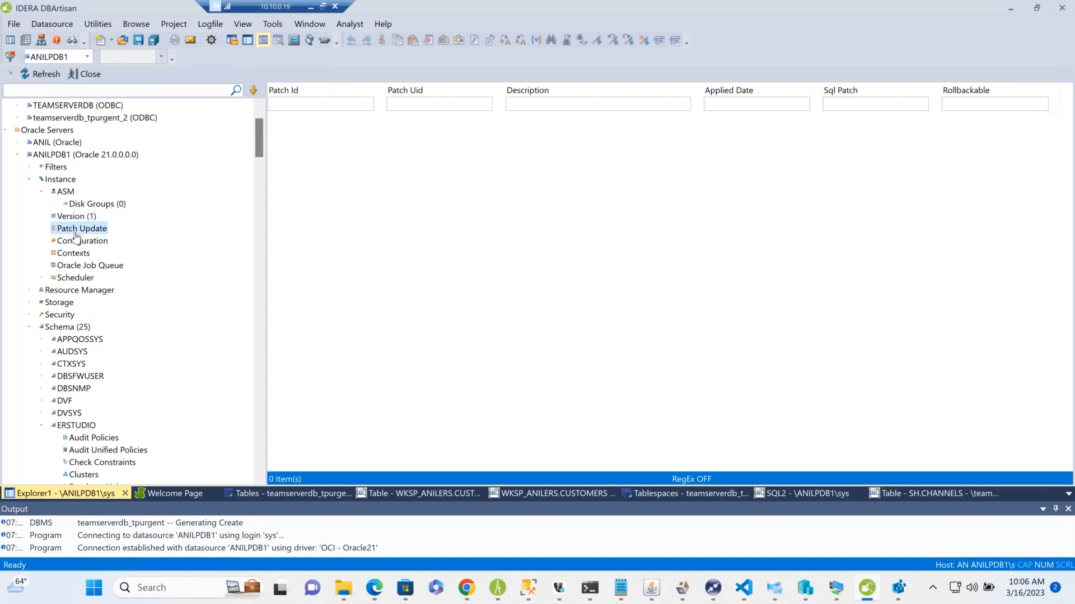
left_click(101, 241)
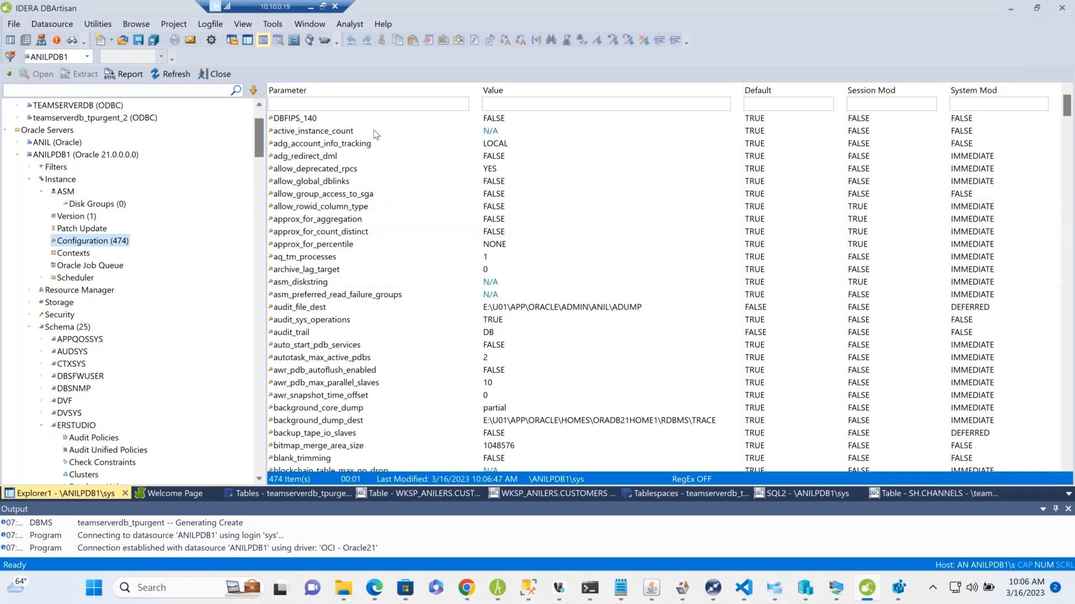
left_click(80, 255)
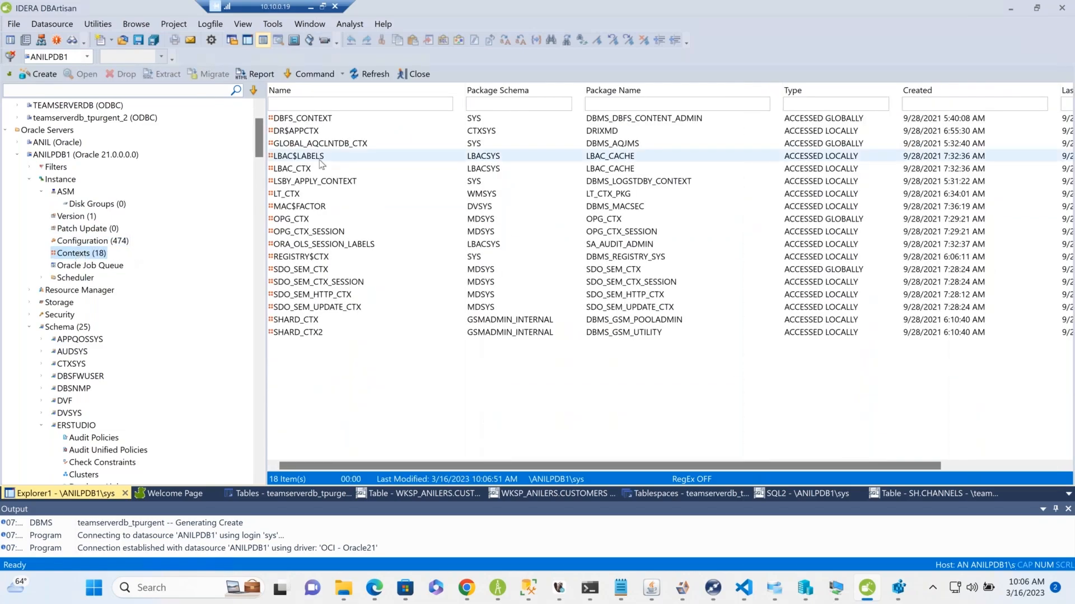
scroll(322, 165, "right", 1)
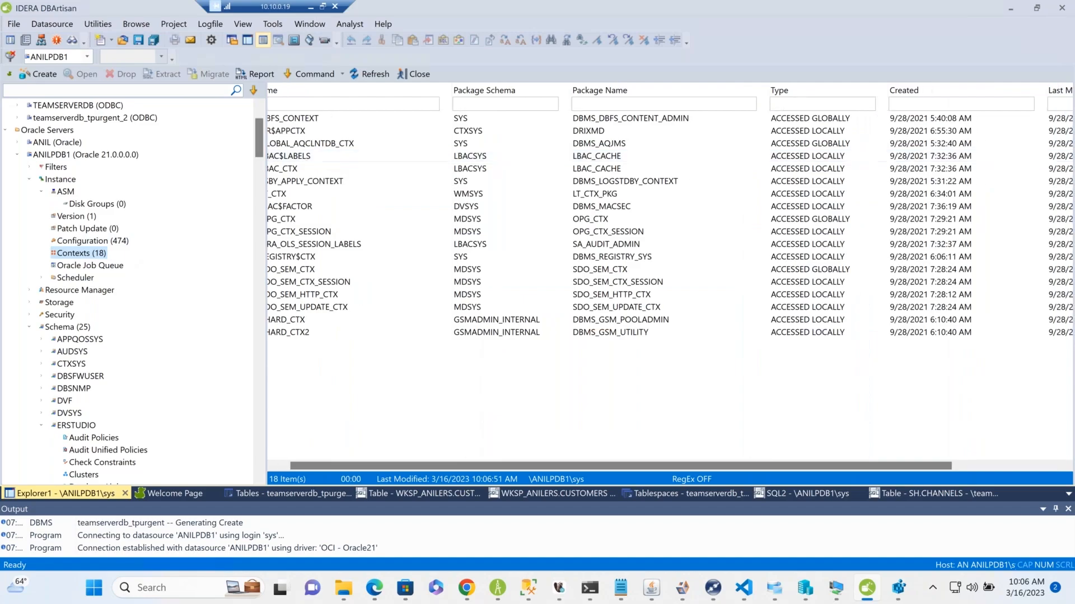
Expand Resource Manager under ANILPDB1 and view its resource consumer groups and resource plans.
double_click(60, 291)
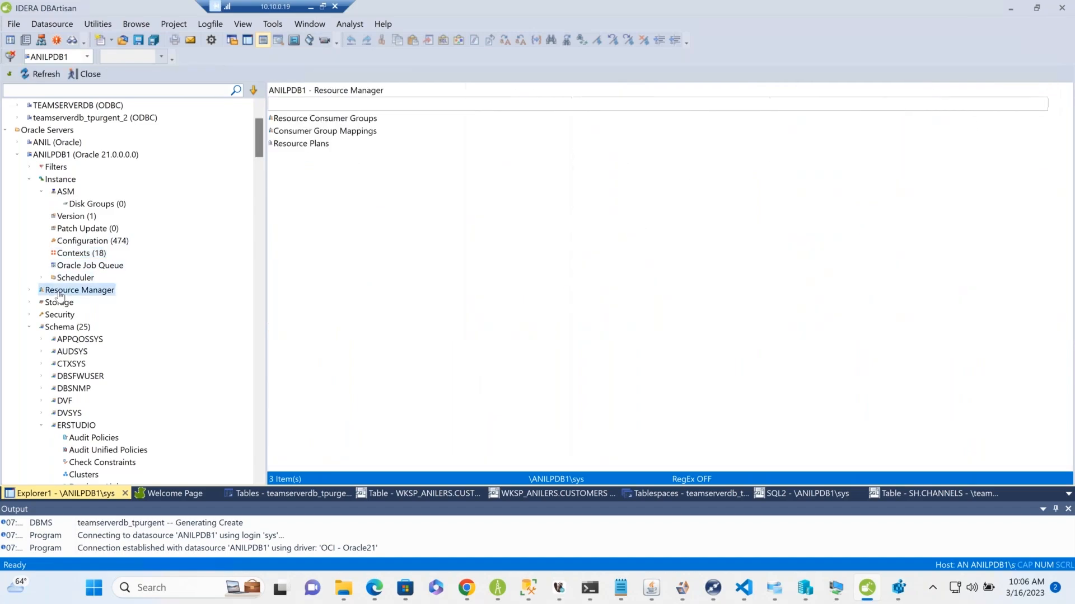
left_click(60, 304)
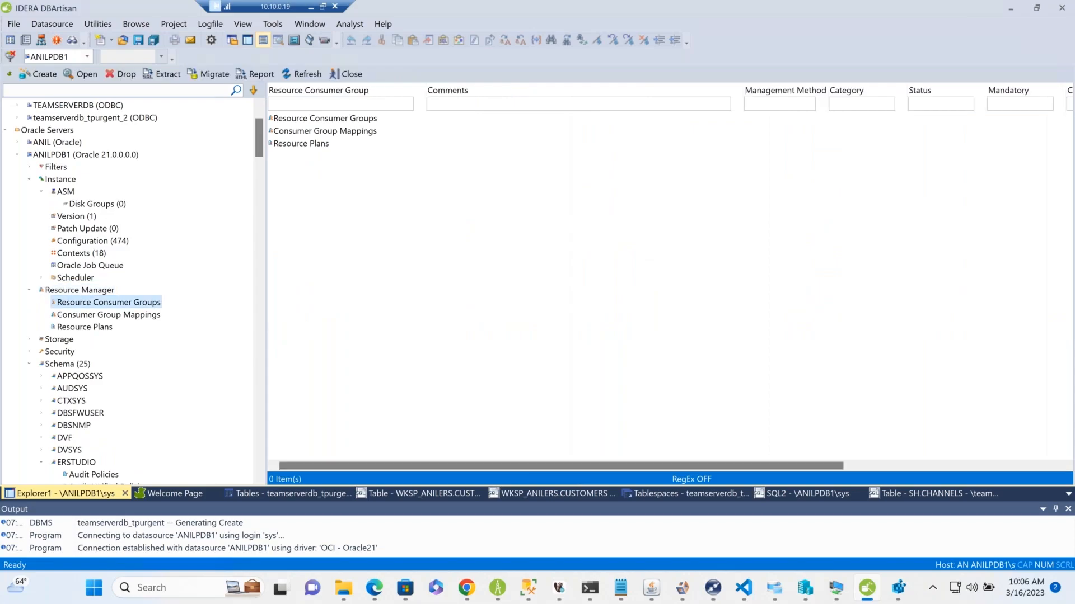
left_click(61, 327)
Expand Storage under ANILPDB1, view the control files and datafiles, and enlarge the Top 10 DataFiles by Size chart.
double_click(56, 339)
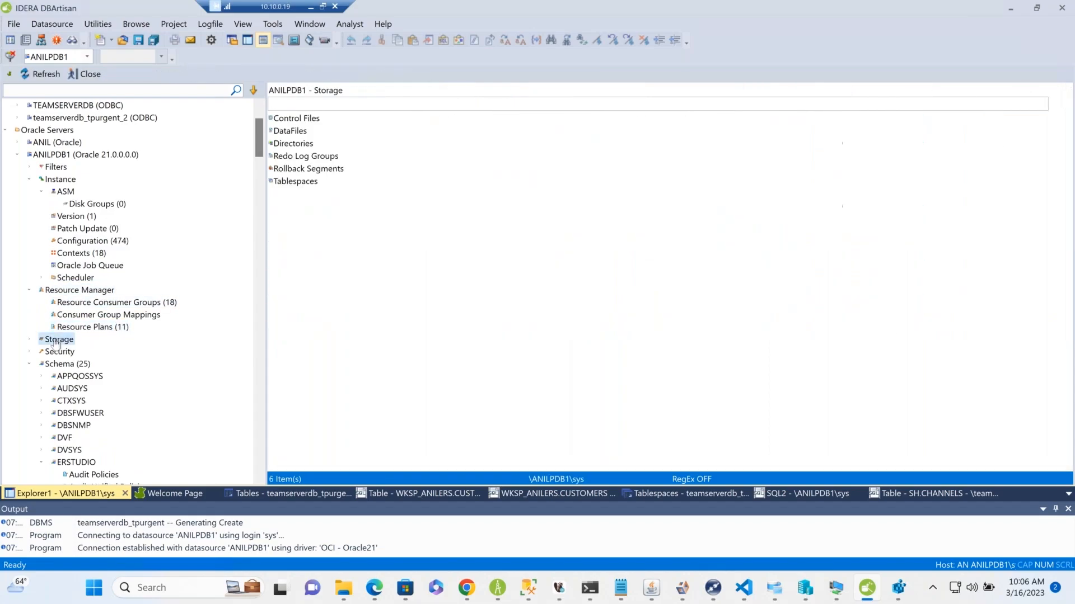
left_click(78, 352)
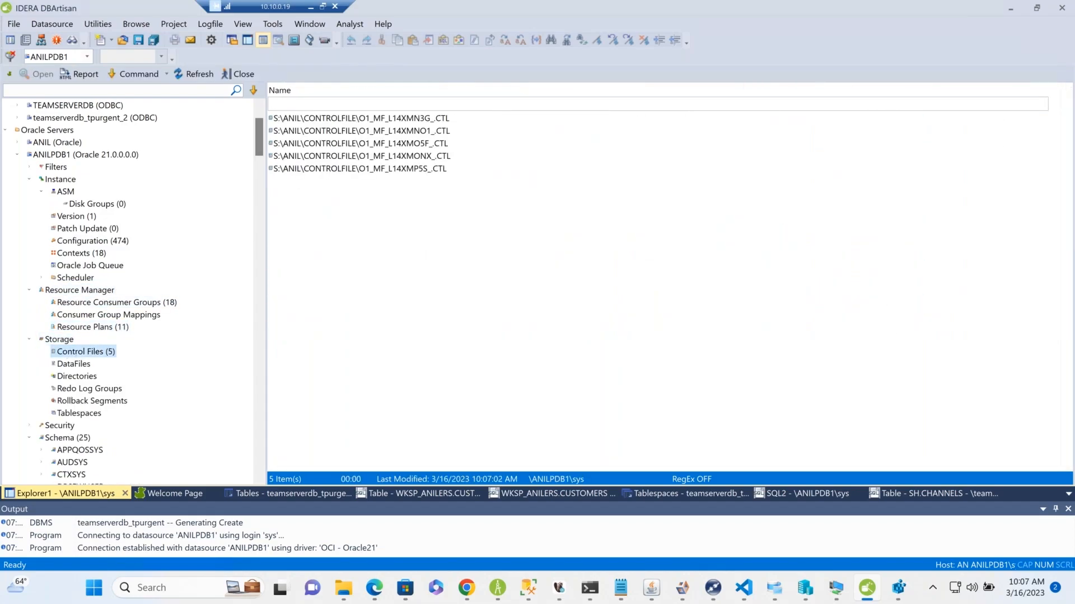
left_click(61, 363)
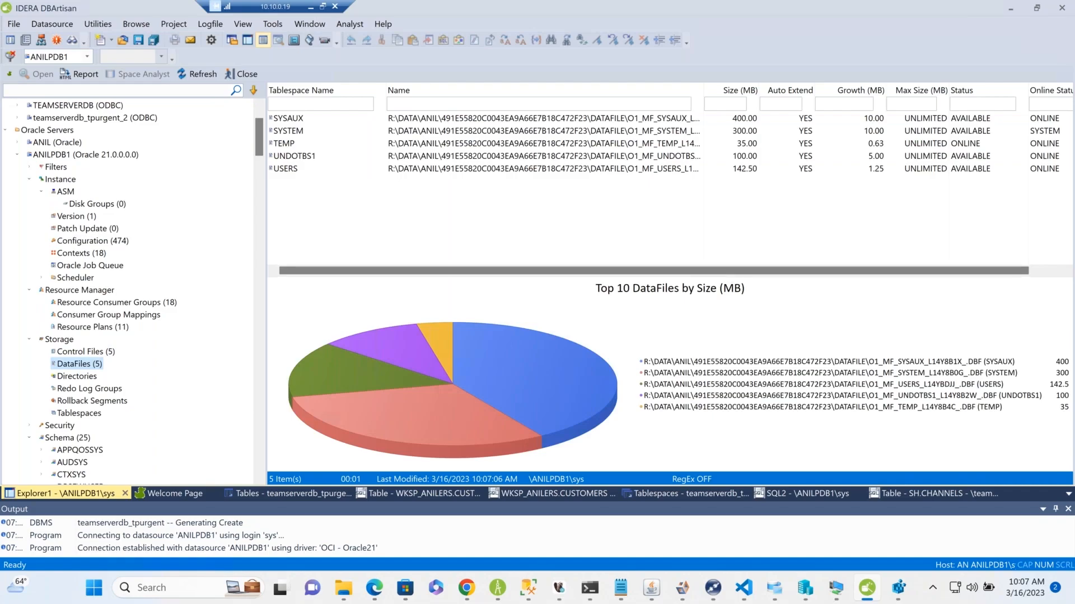
left_click_drag(729, 236, 730, 194)
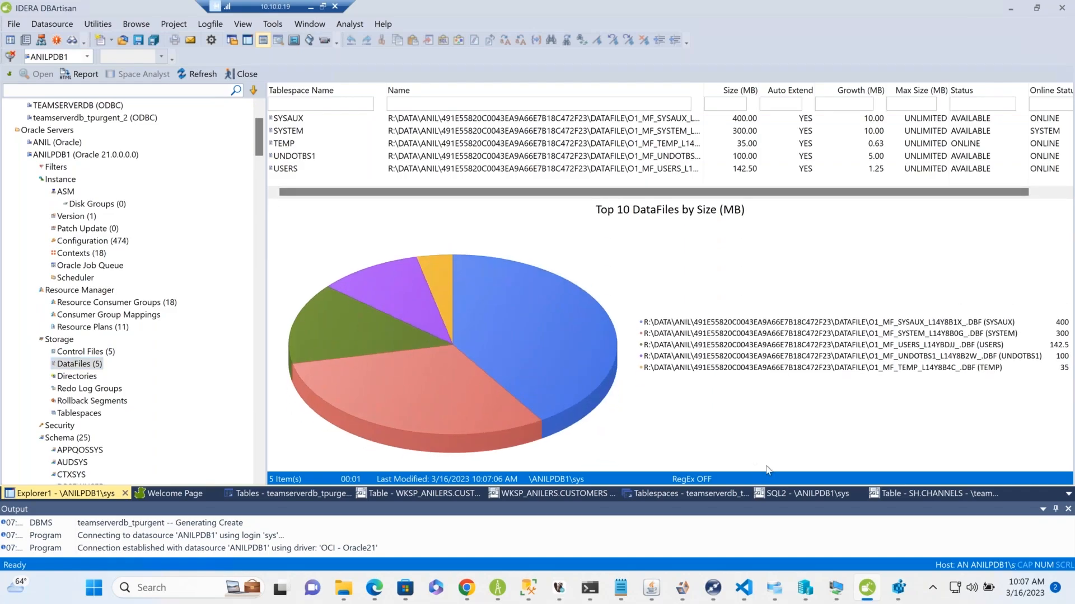
Examine the directories, redo log groups, rollback segments and tablespaces in the ANILPDB1 storage.
left_click(77, 377)
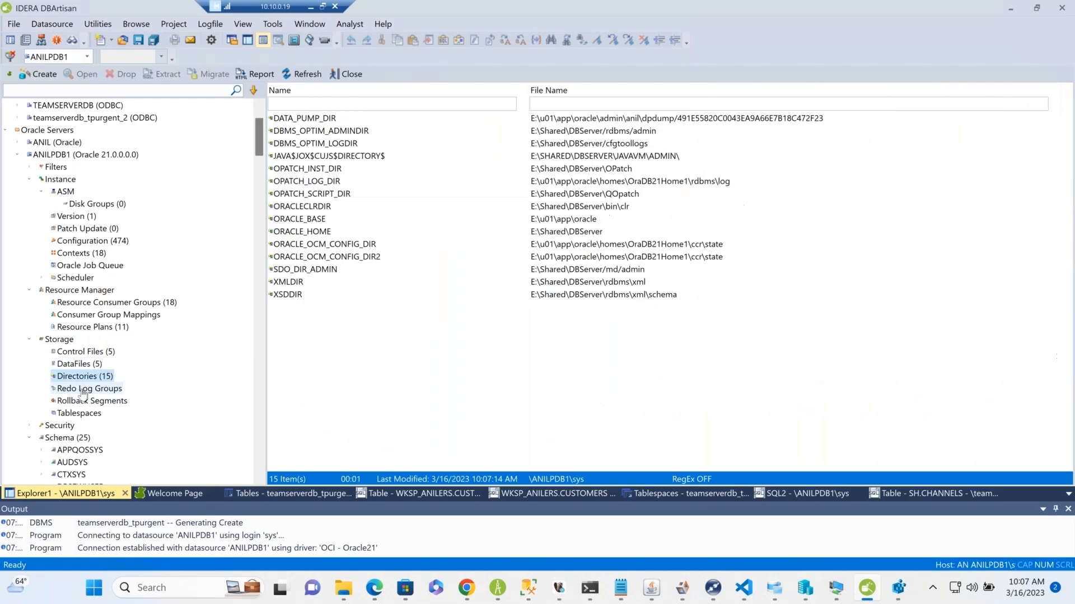
left_click(82, 390)
left_click(83, 402)
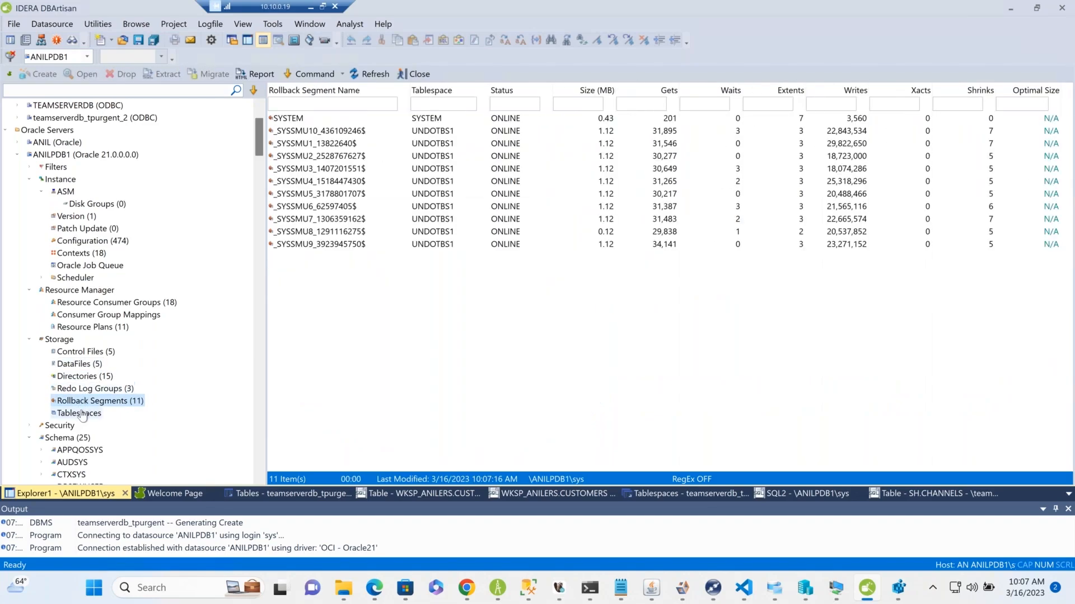
left_click(81, 414)
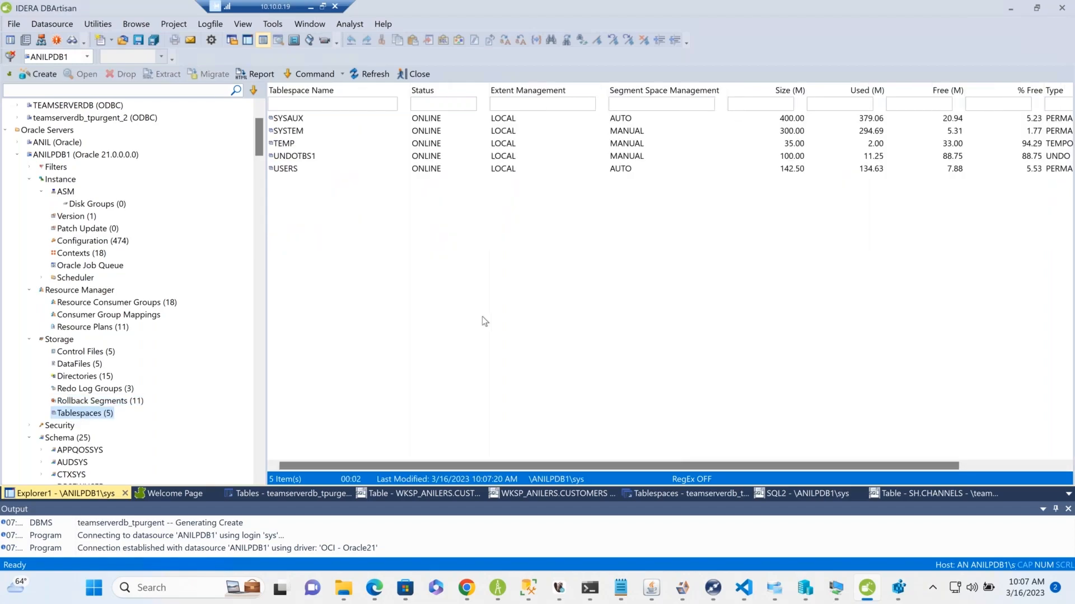
Start creating a new tablespace in ANILPDB1 and select its Name property.
right_click(317, 213)
left_click(341, 220)
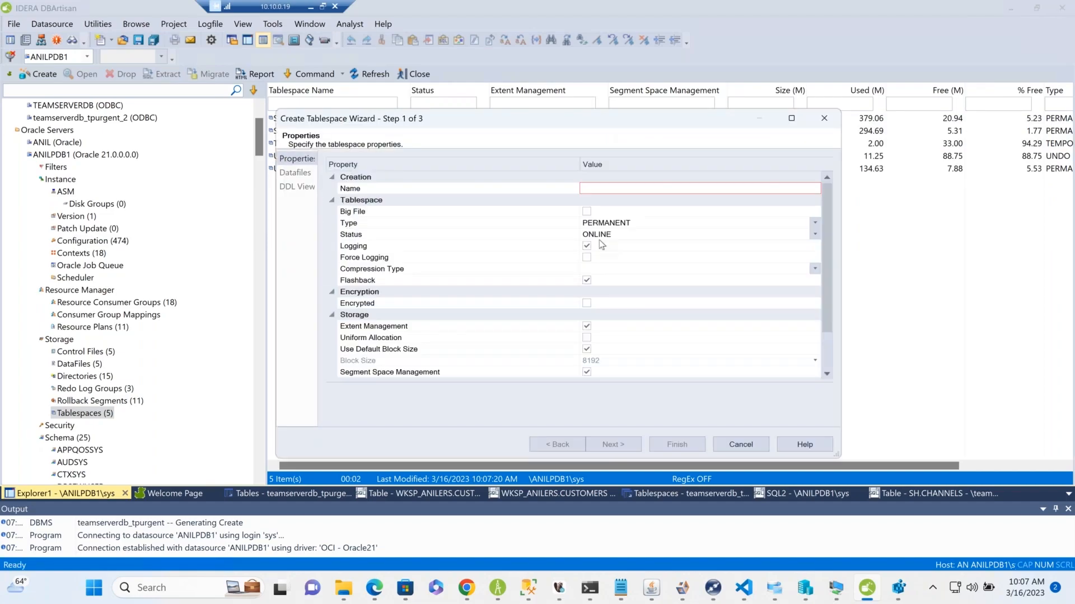
left_click(815, 189)
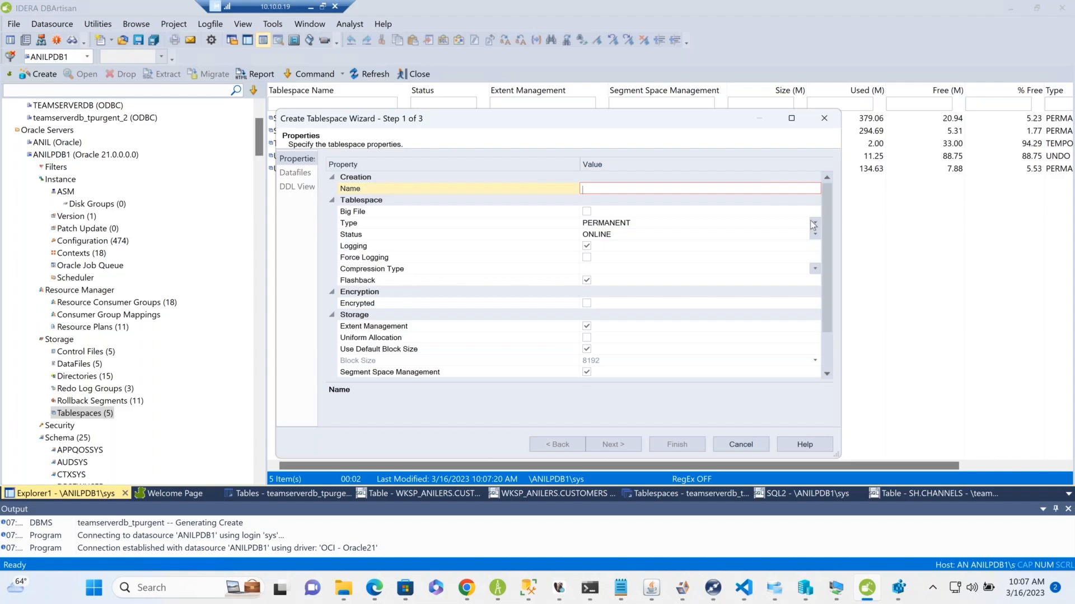
Try the Big File option for the new tablespace and review the available Type and Status choices.
left_click(587, 211)
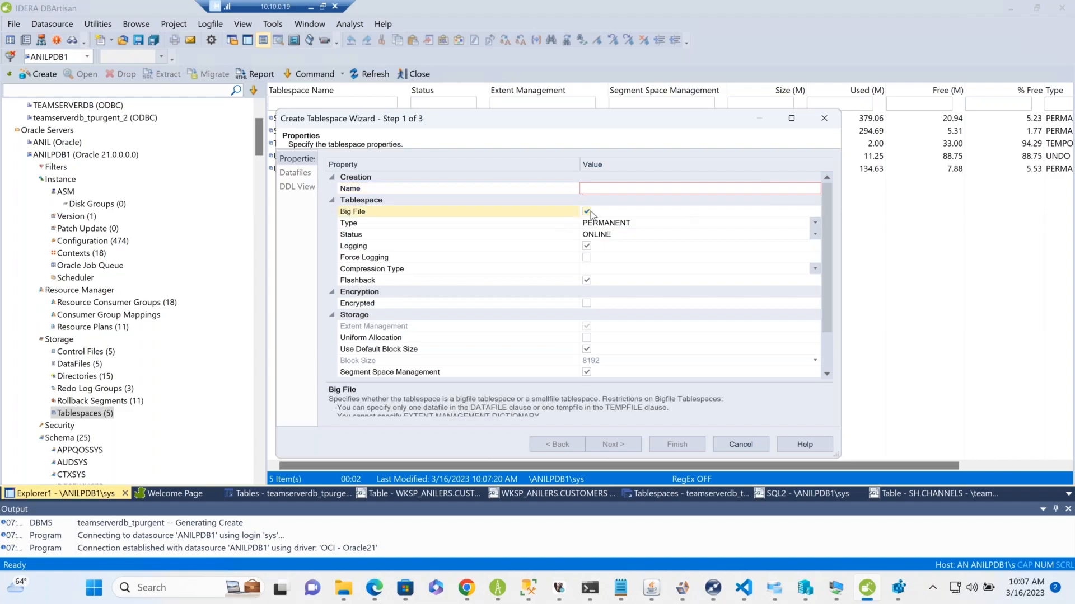
left_click(587, 211)
left_click(815, 222)
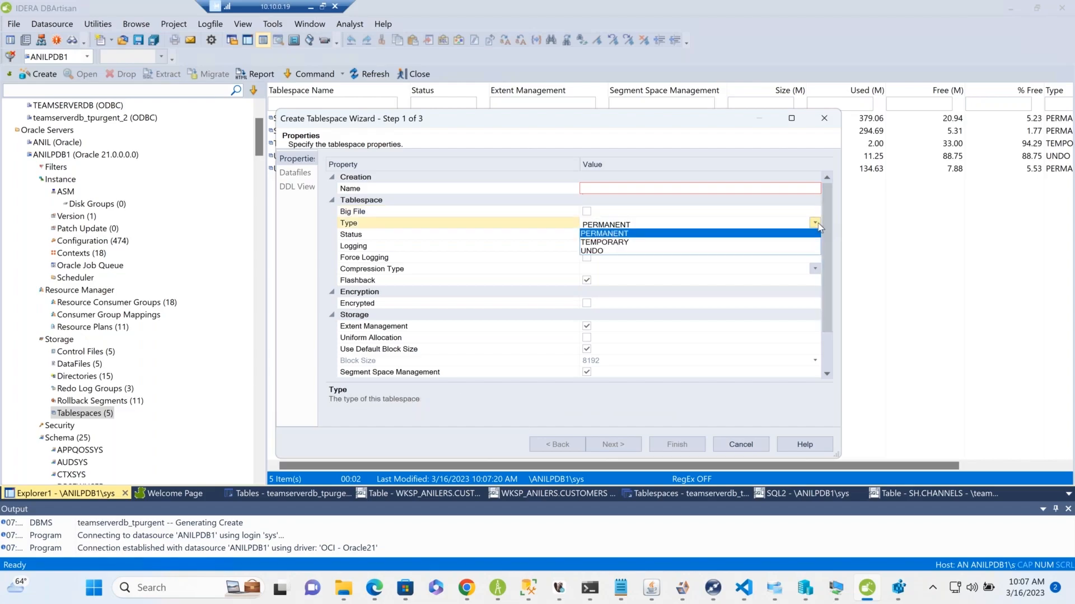
left_click(817, 223)
left_click(815, 234)
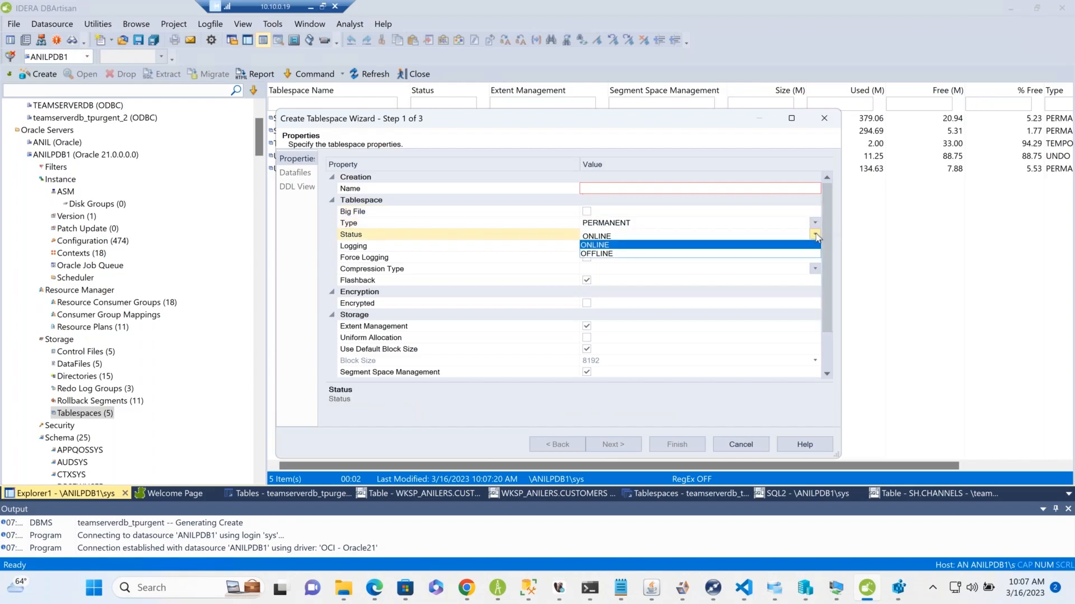
left_click(815, 234)
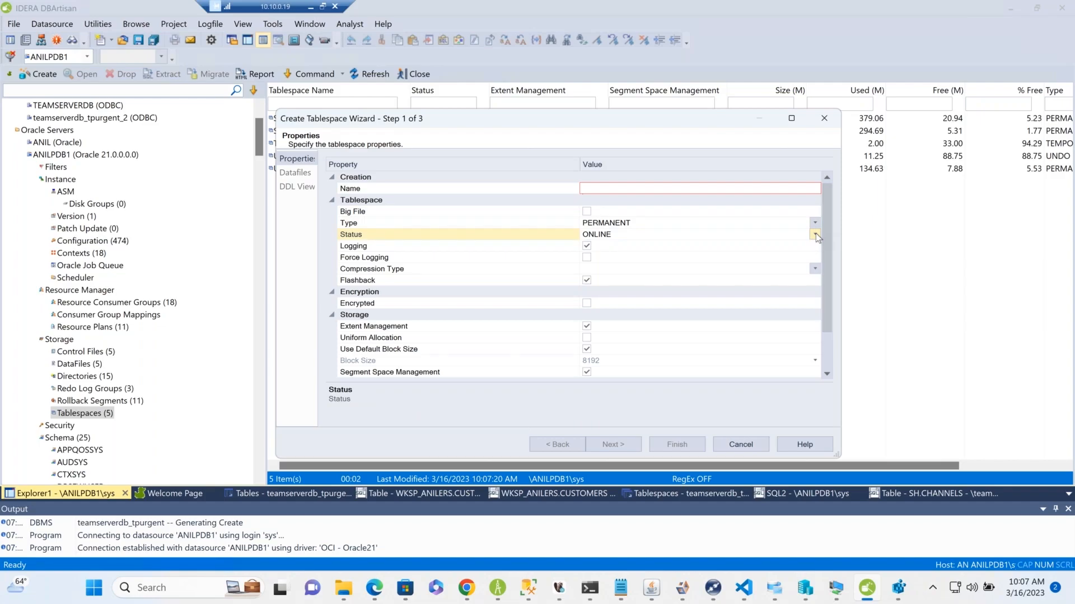
Review the Compression Type and In Memory Option choices for the new tablespace without selecting any.
left_click(815, 269)
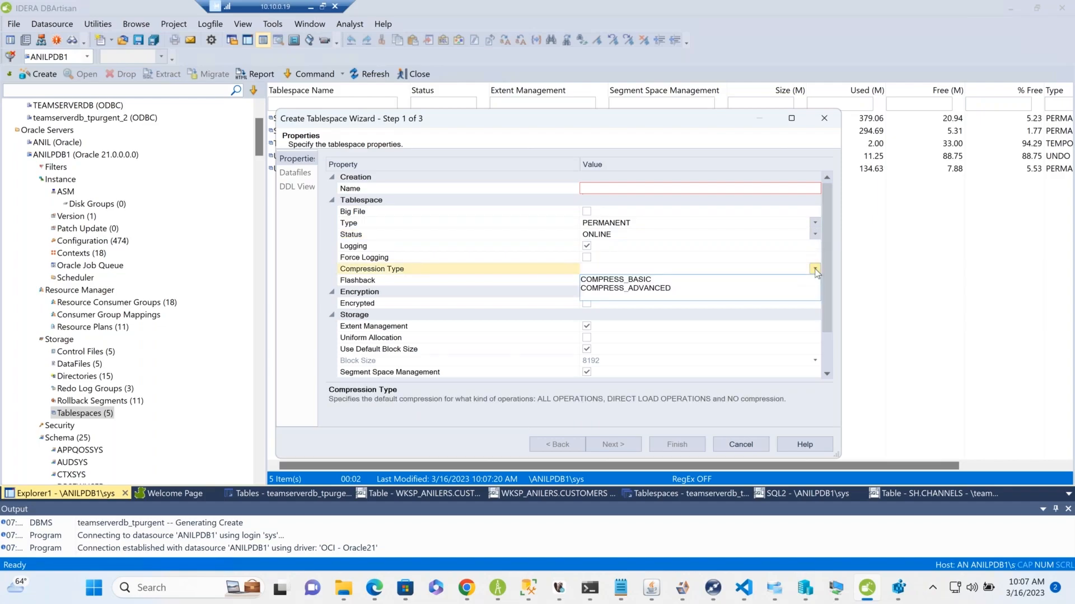
left_click(814, 269)
scroll(815, 272, "down", 2)
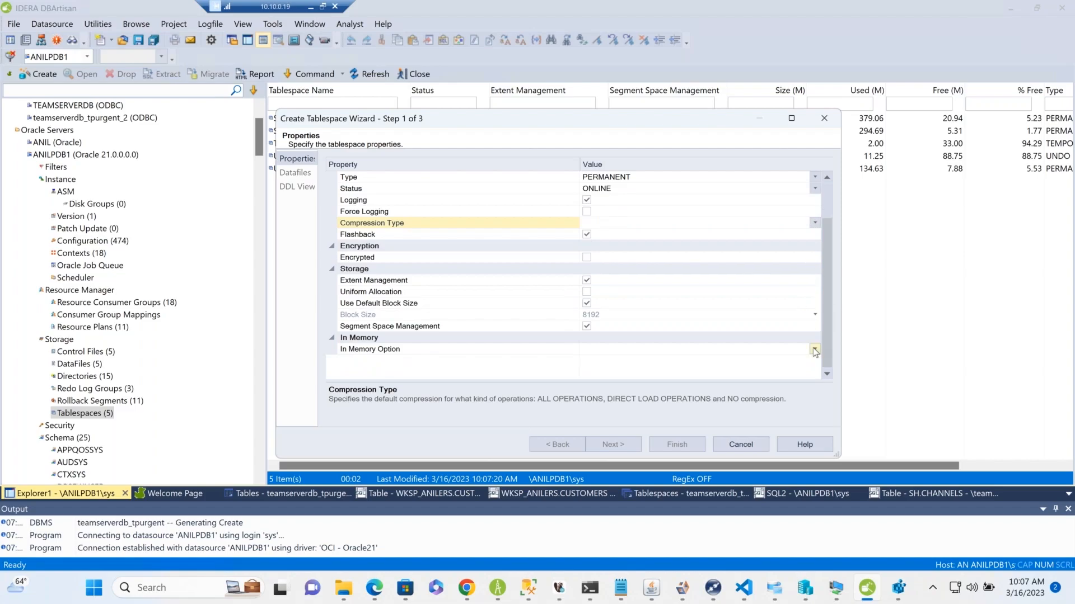
left_click(815, 350)
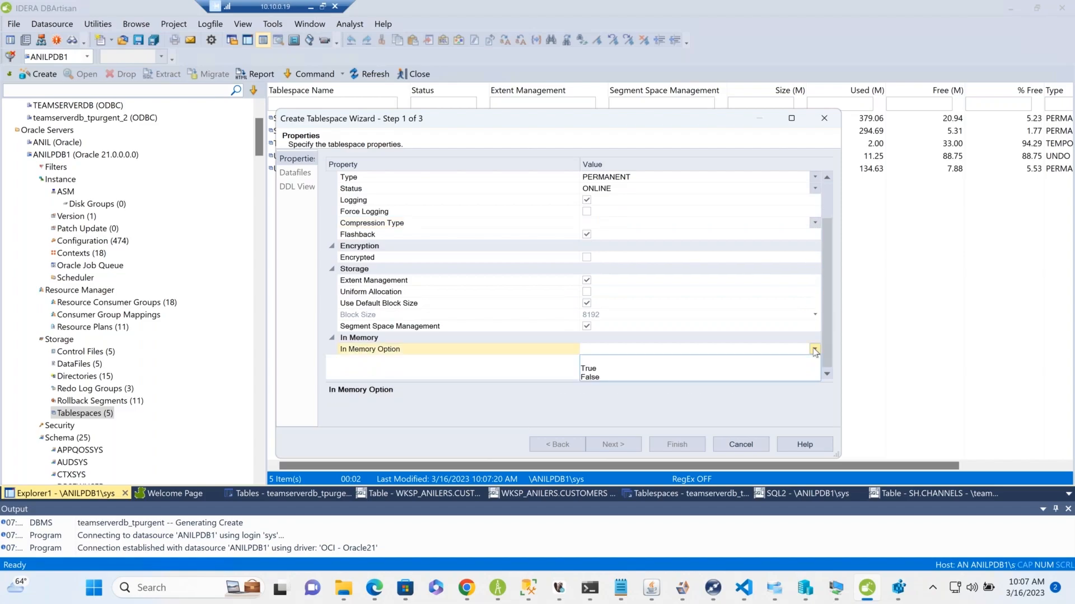
left_click(807, 278)
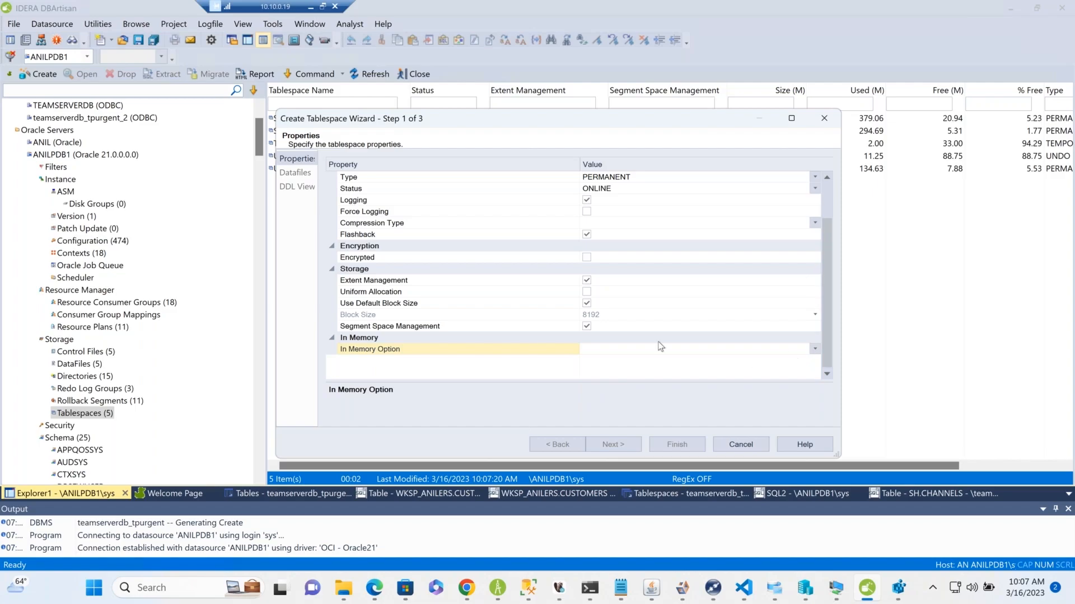
Turn off the default block size for the new tablespace, review the Block Size choices, restore the default and cancel the tablespace creation.
left_click(647, 317)
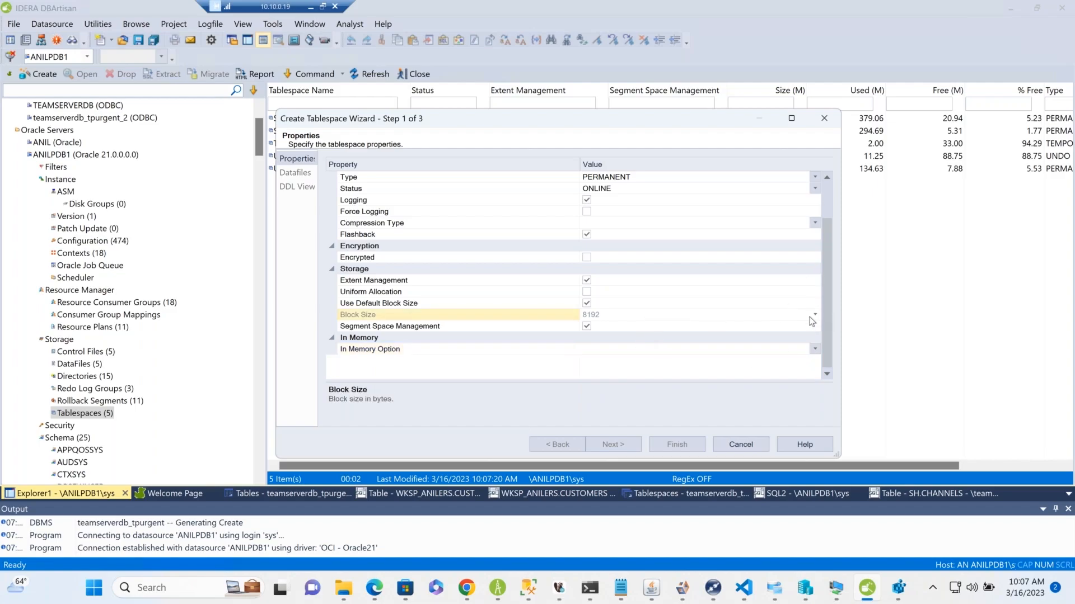
left_click(586, 304)
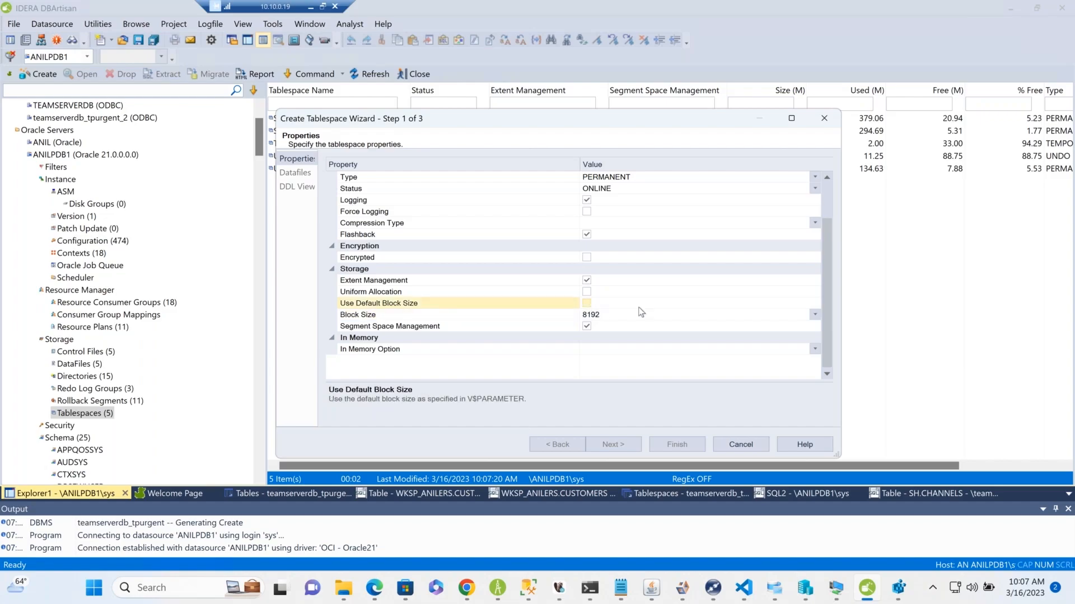
left_click(814, 316)
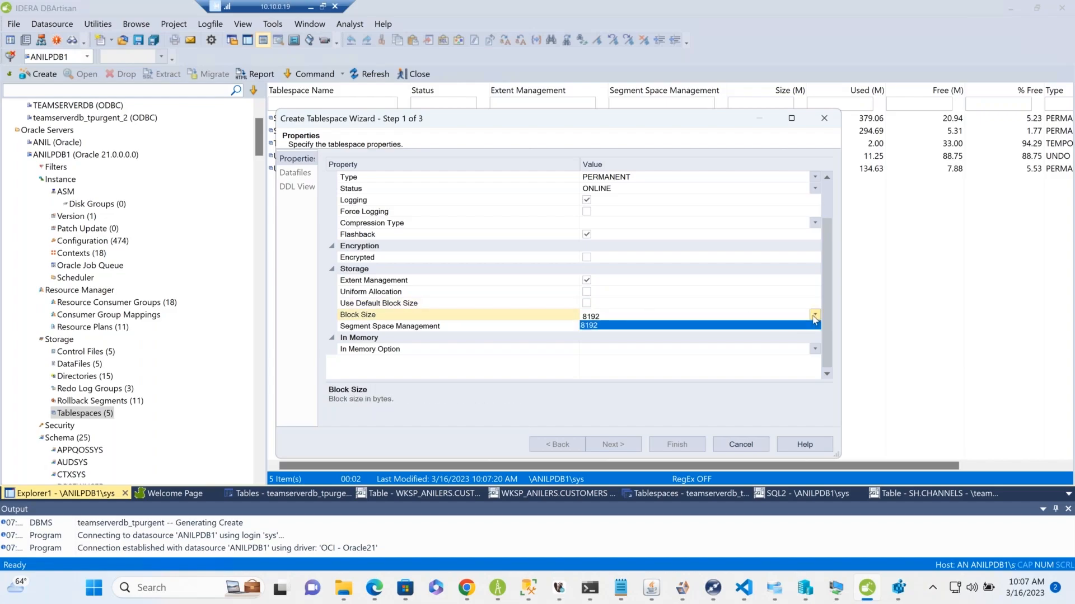
left_click(814, 319)
left_click(765, 314)
left_click(765, 313)
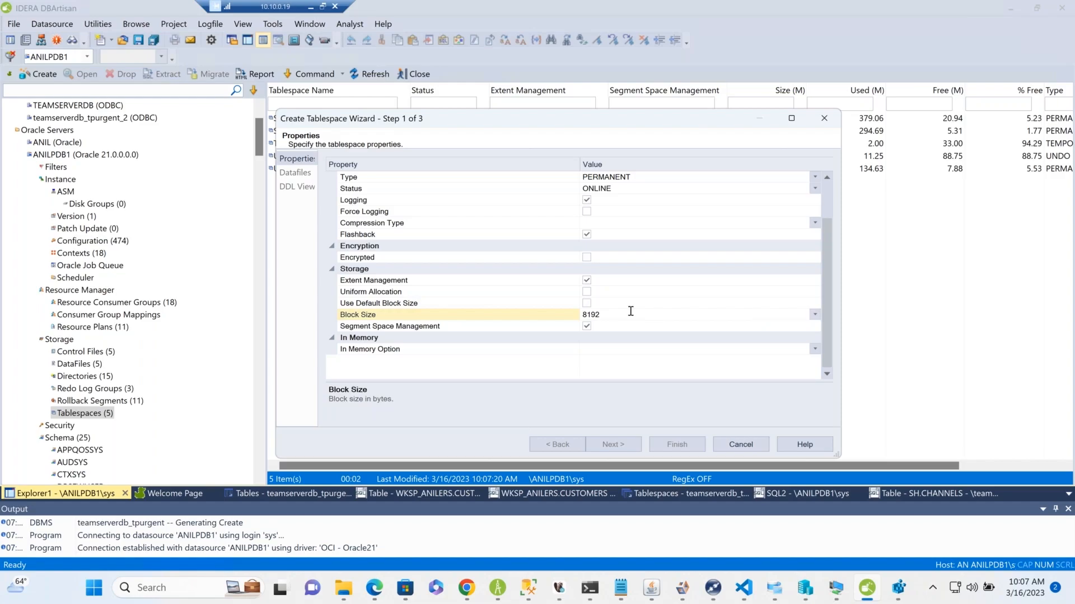
left_click(587, 303)
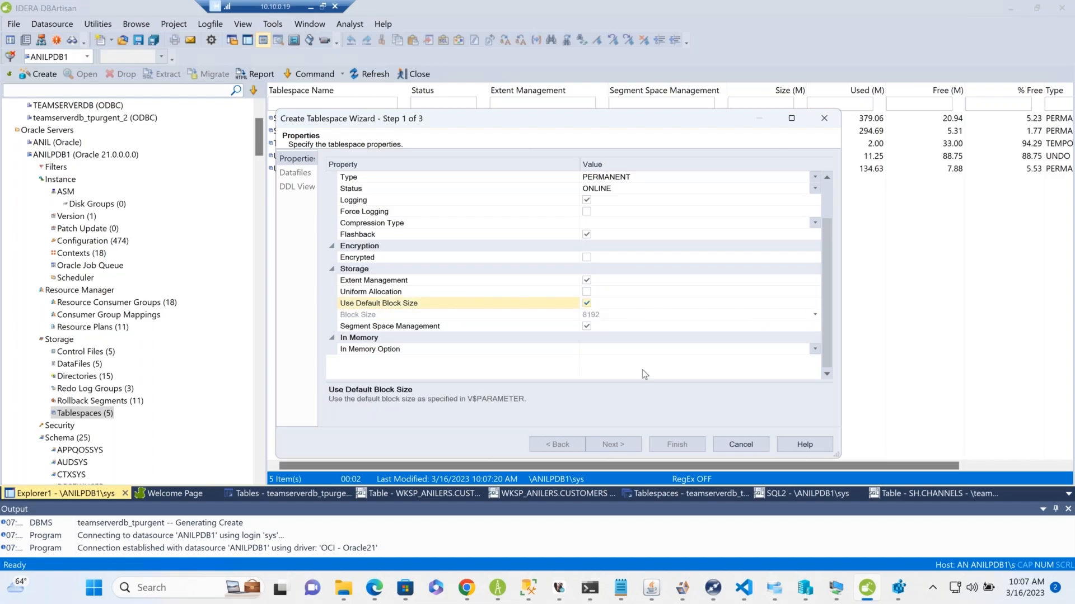
left_click(729, 445)
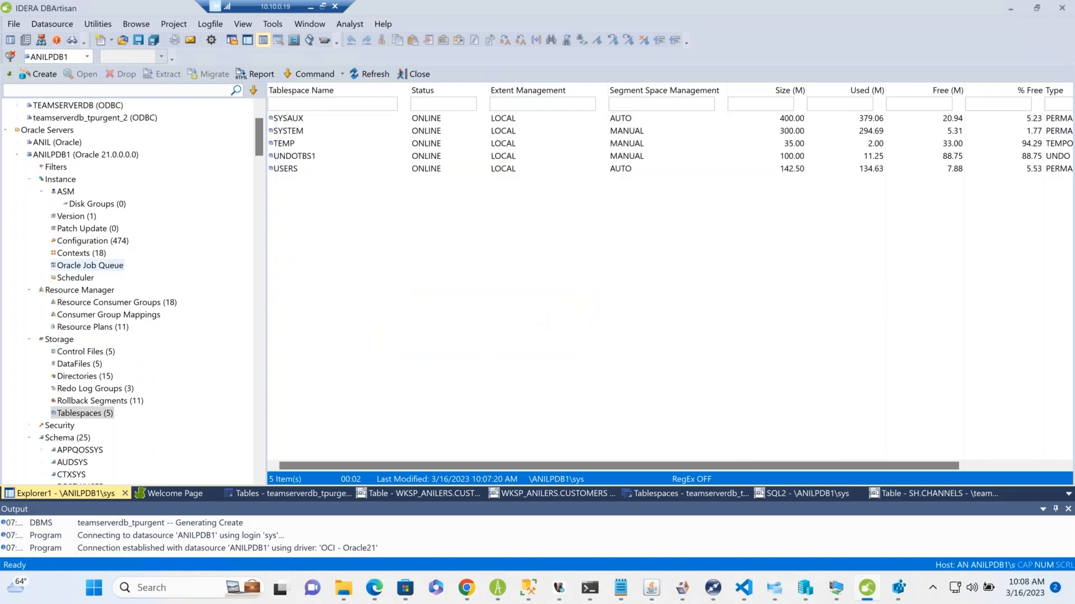
Examine the groups, profiles and roles under ANILPDB1's Security, including the DBA role.
scroll(56, 325, "down", 3)
left_click(57, 317)
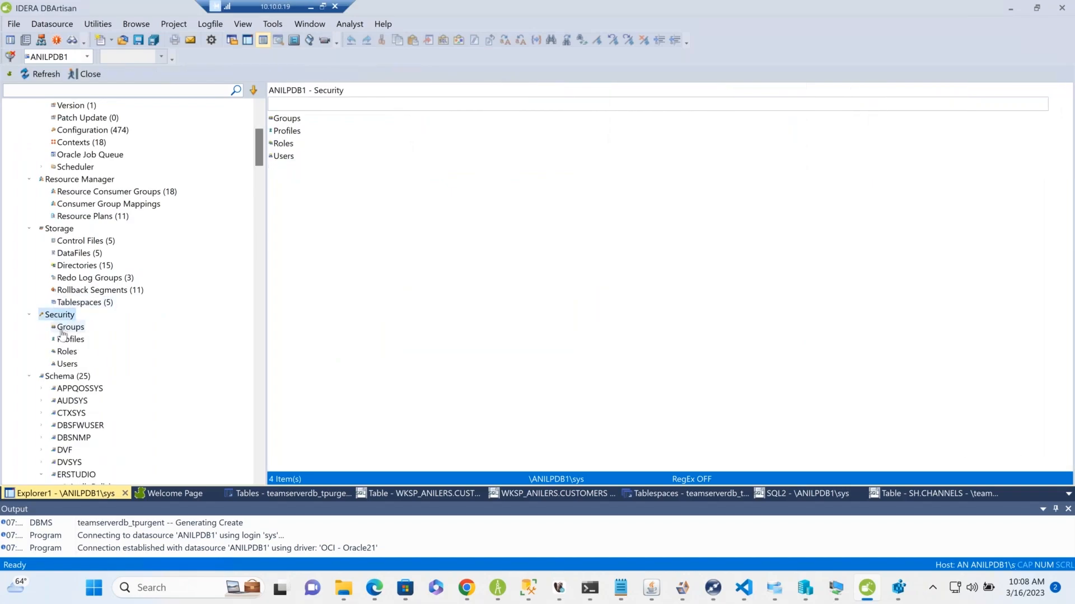
left_click(68, 328)
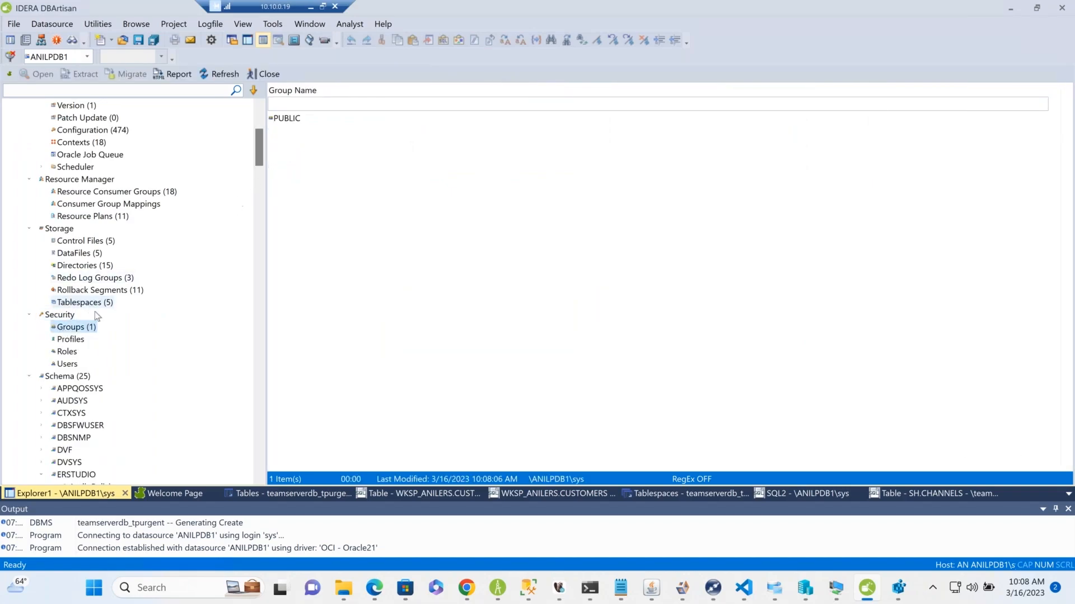
left_click(67, 340)
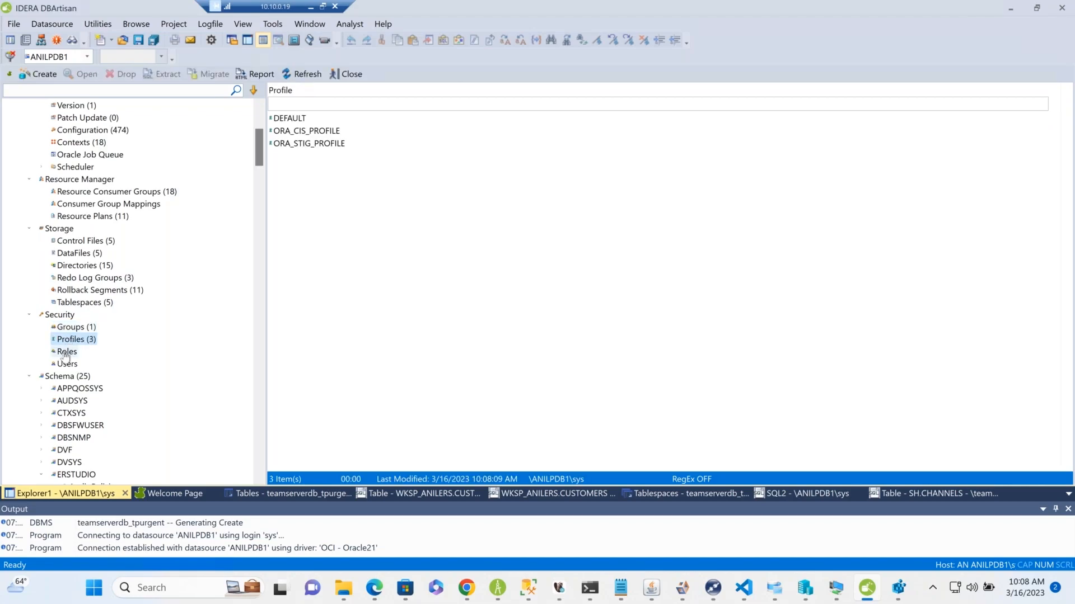
left_click(67, 352)
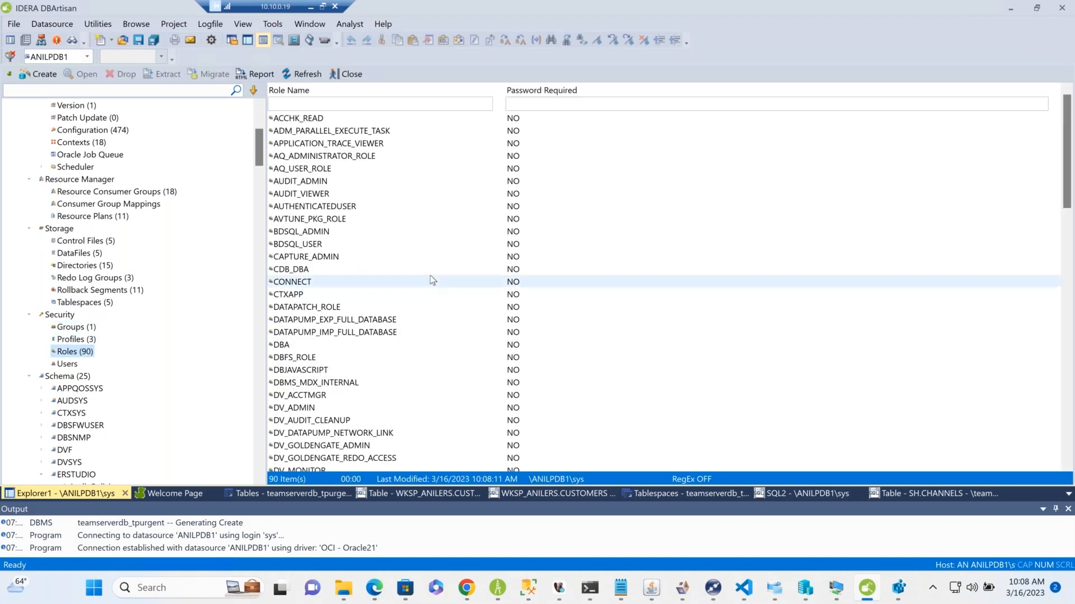
left_click(292, 346)
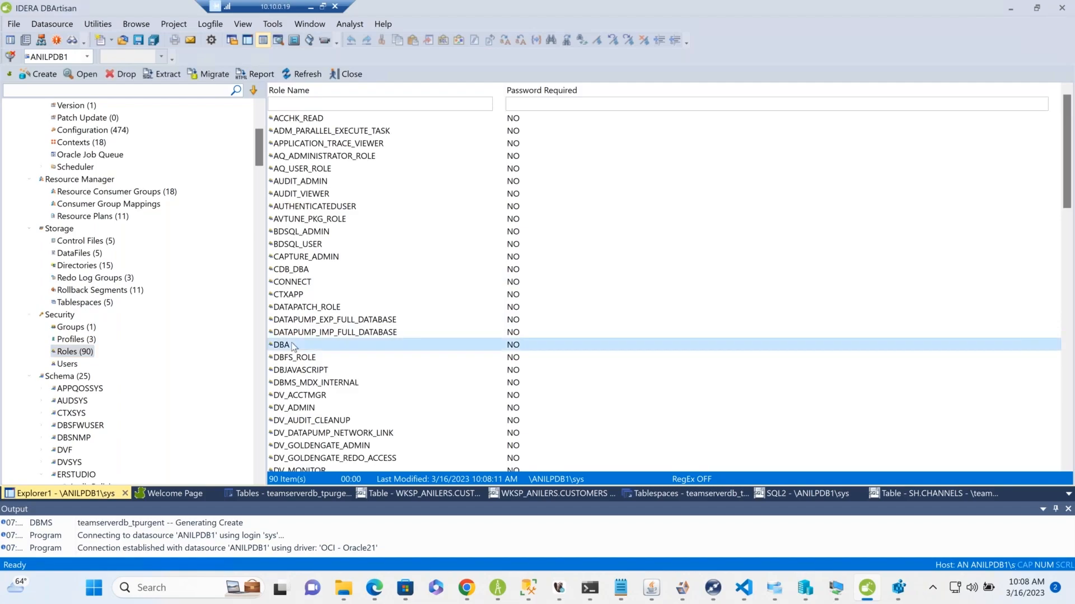
scroll(292, 347, "down", 1)
scroll(292, 346, "down", 3)
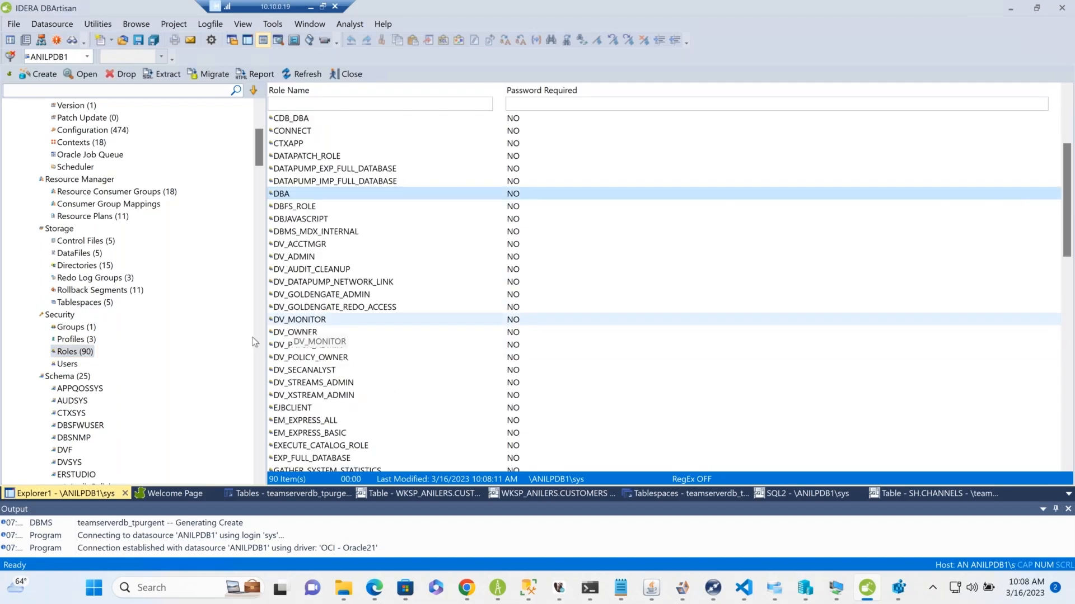
List the ANILPDB1 users, open the first account in the list and review its roles.
left_click(69, 365)
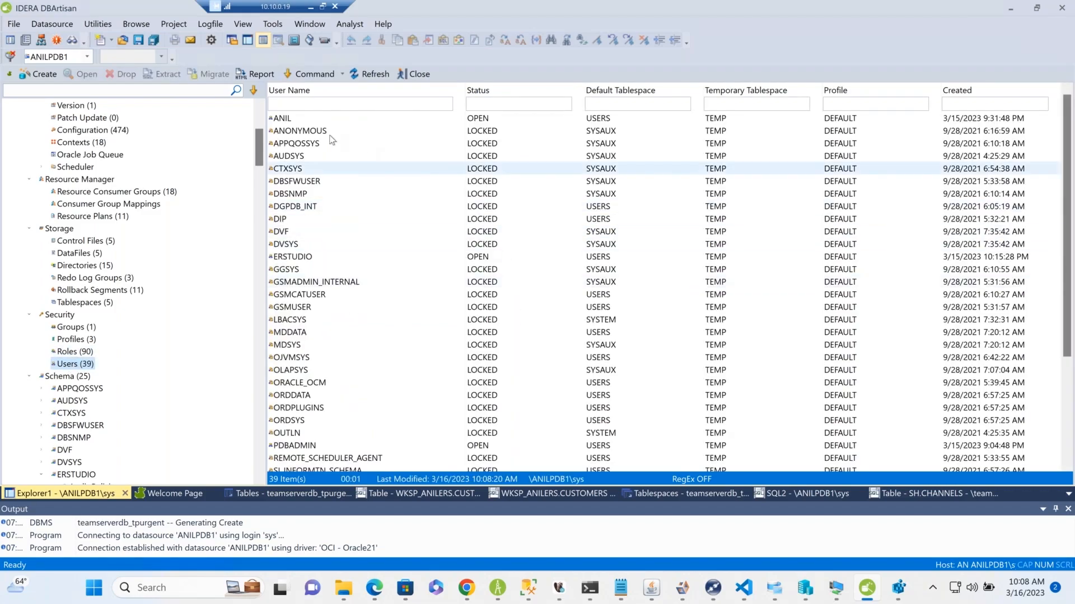
left_click(280, 120)
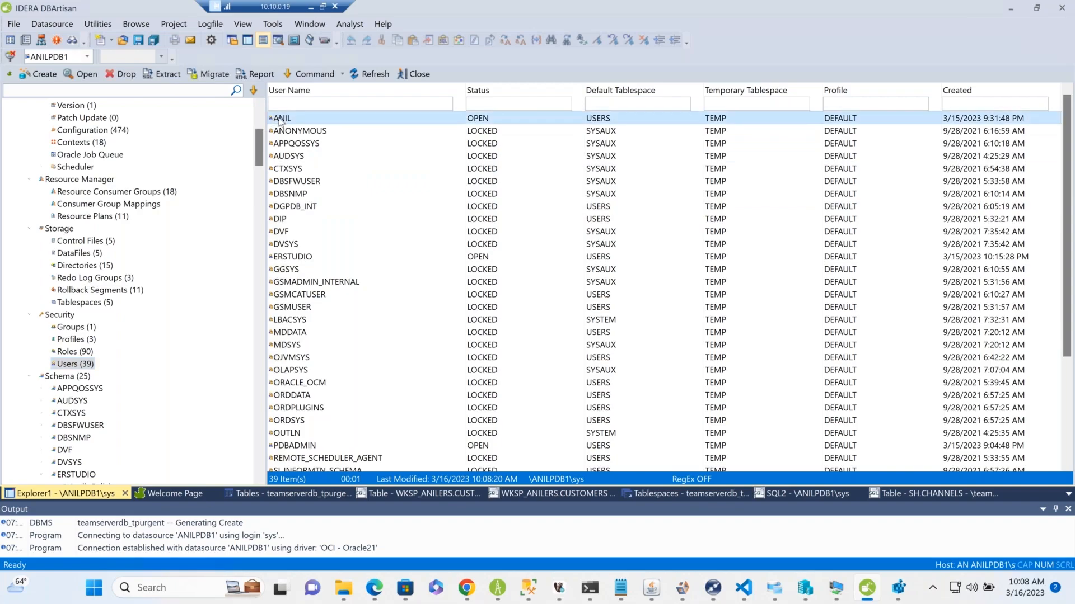
right_click(280, 119)
left_click(294, 139)
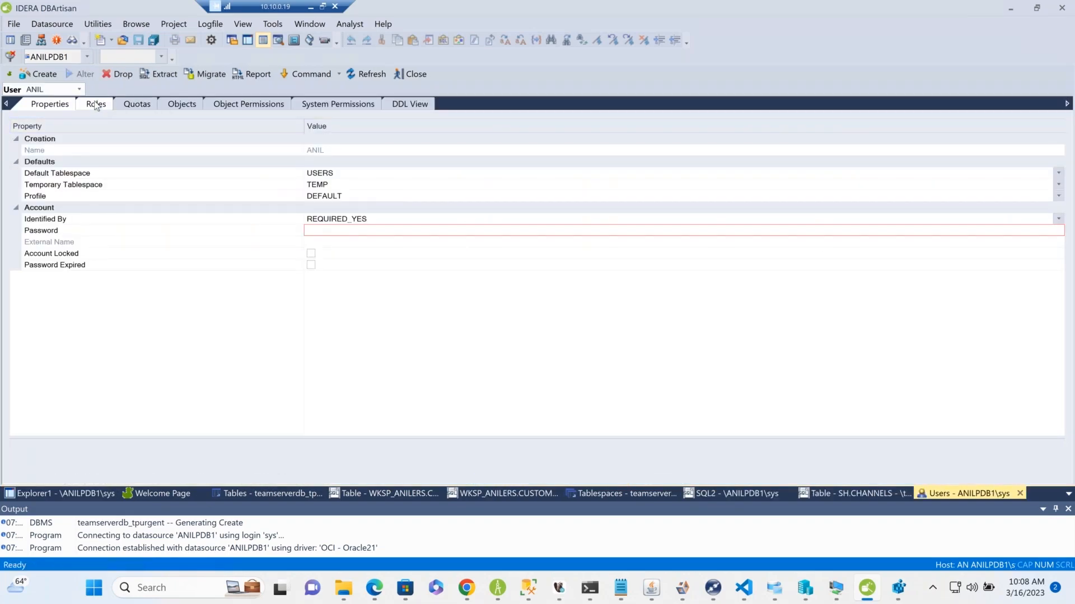
left_click(96, 104)
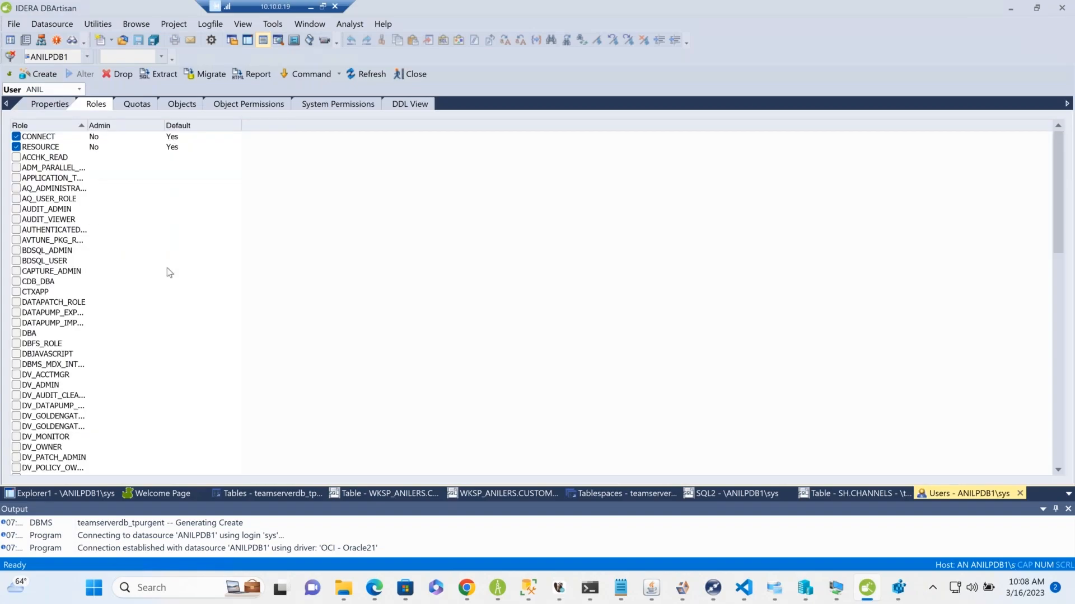
scroll(167, 268, "down", 18)
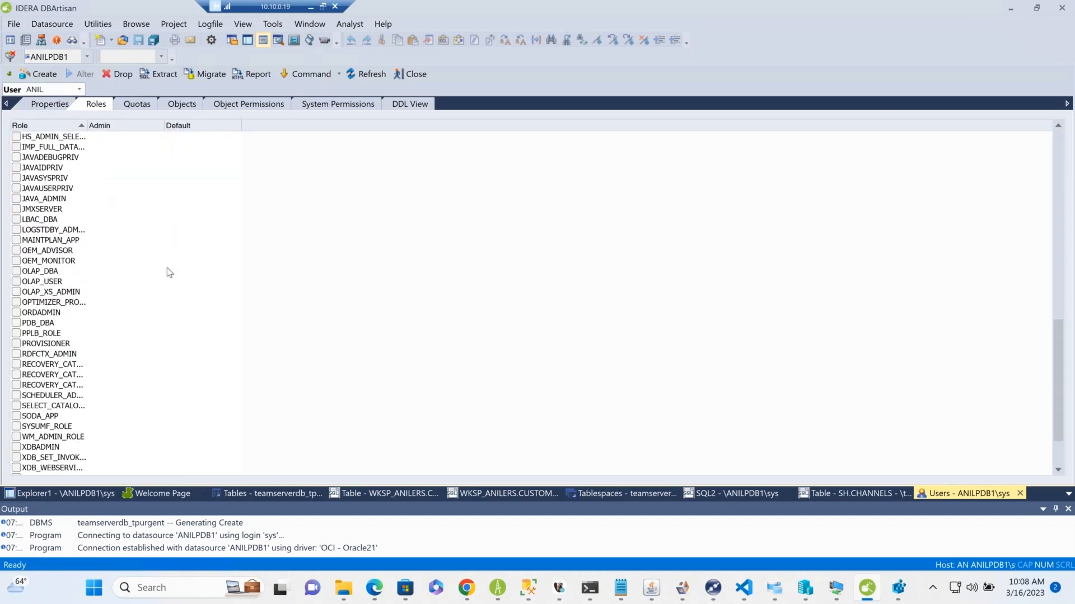
scroll(167, 268, "down", 2)
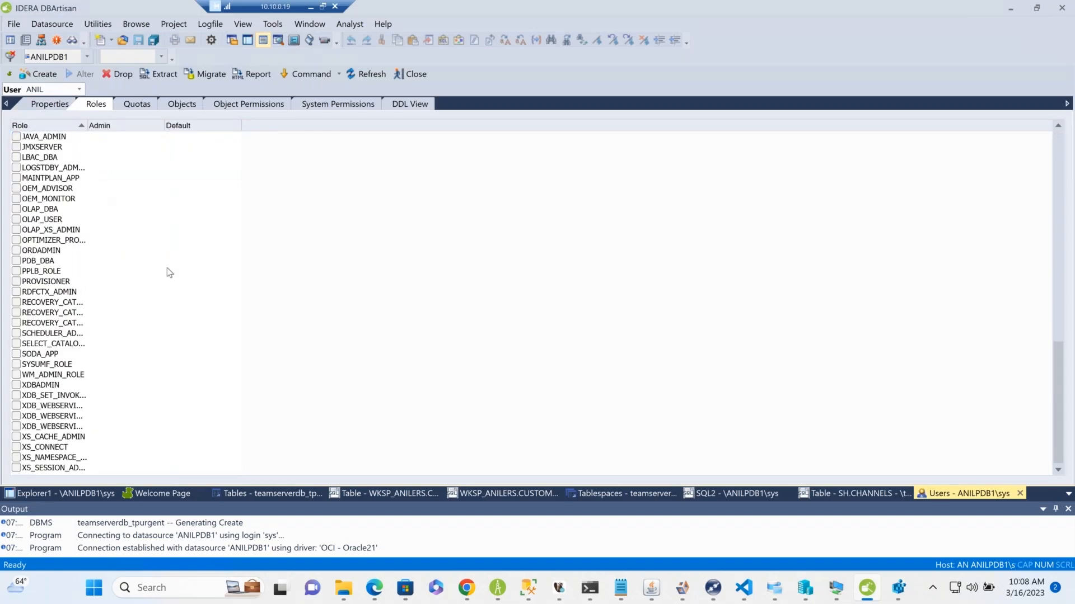
Set an unlimited quota on the USERS tablespace for the opened user account.
left_click(125, 106)
left_click(129, 142)
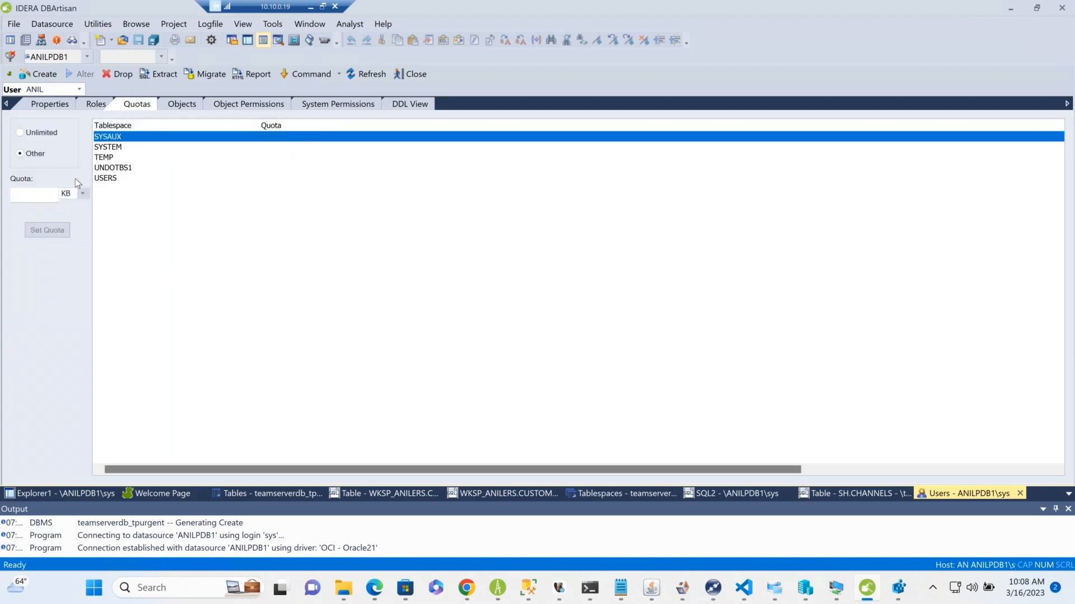
left_click(34, 194)
left_click(33, 134)
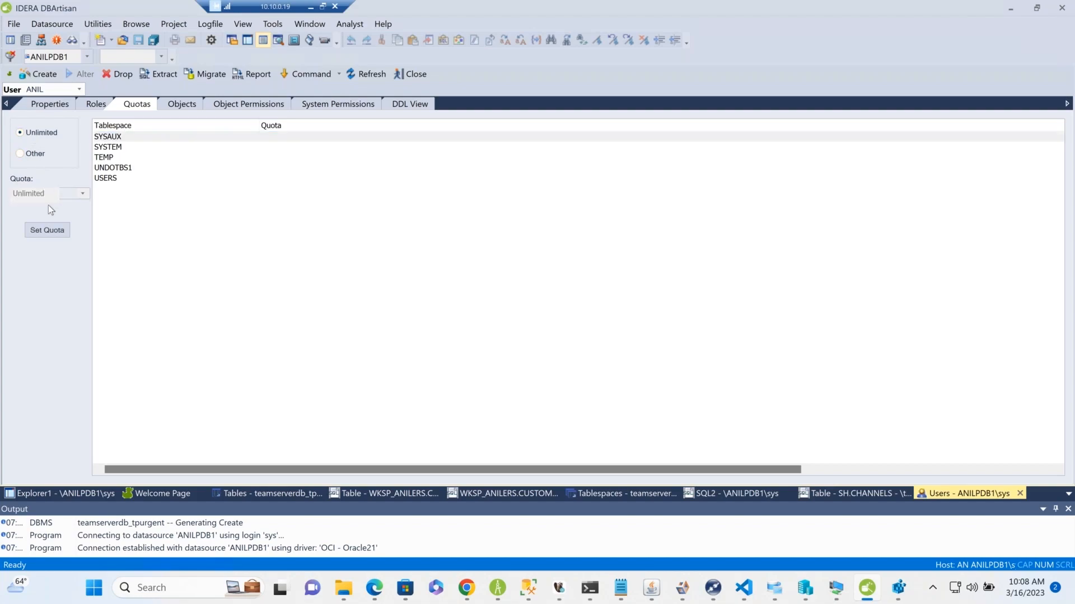
left_click(104, 179)
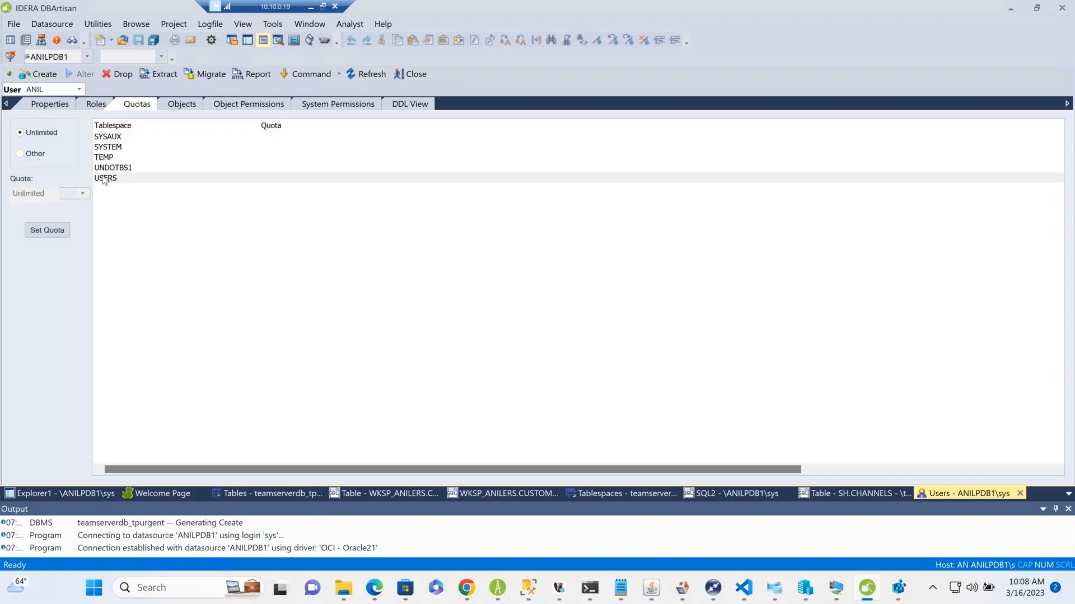
left_click(23, 155)
left_click(23, 133)
left_click(47, 230)
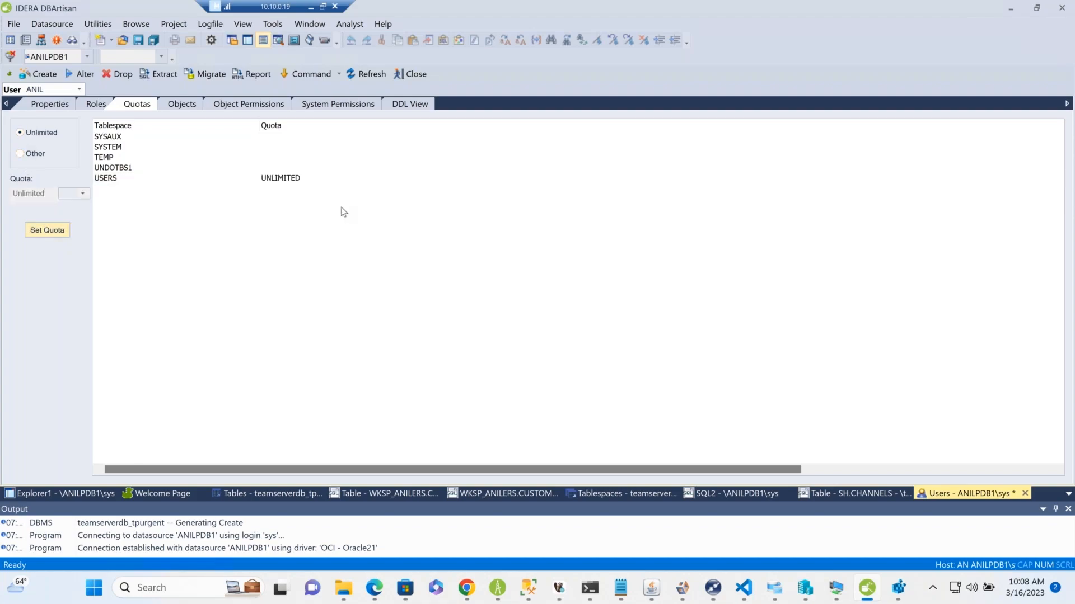
Review the user account's owned objects, object permissions, system permissions and DDL.
left_click(183, 105)
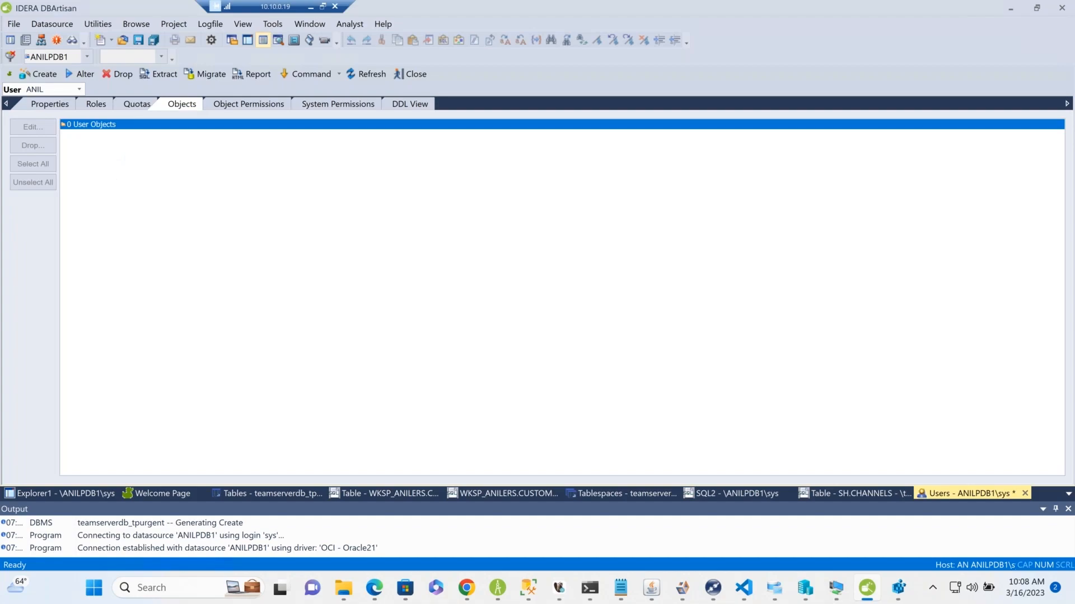
left_click(234, 107)
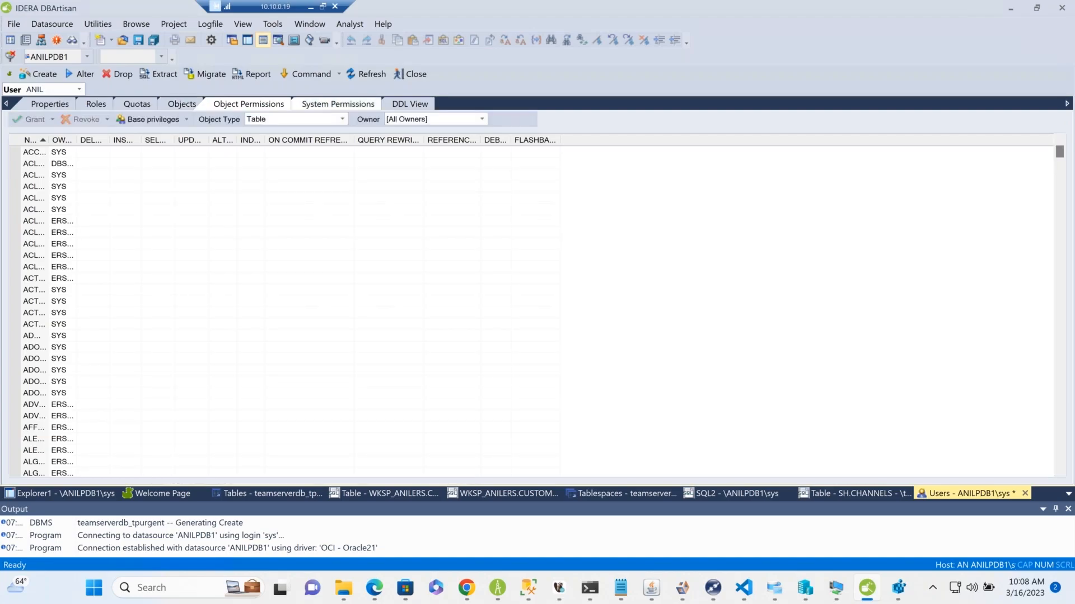
left_click(337, 105)
left_click(410, 104)
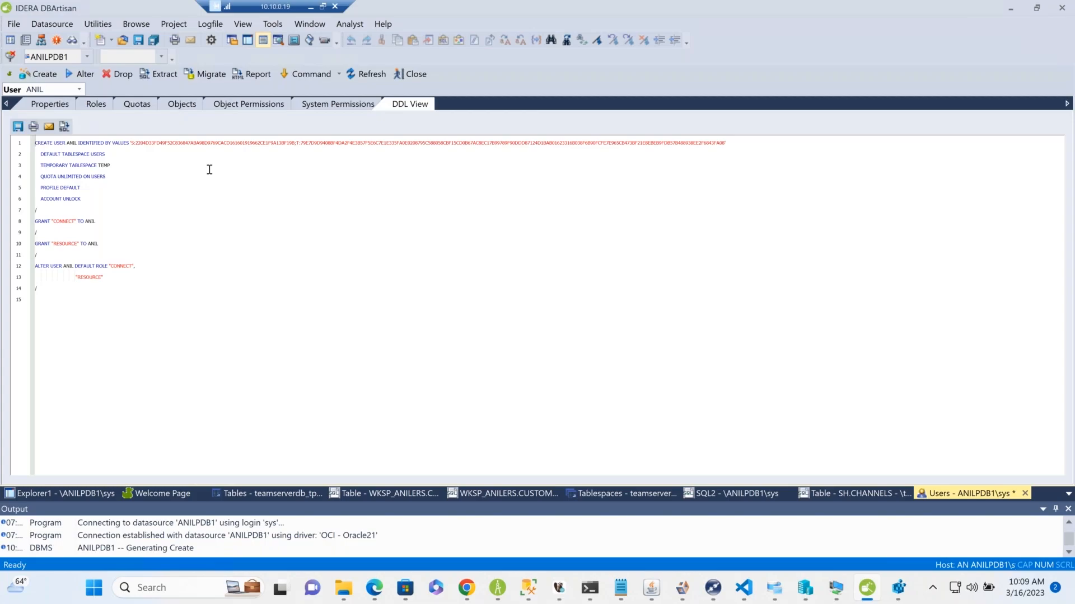
Close the user account, preview the ALTER statement for its quota change, then cancel it and discard the change.
left_click(412, 74)
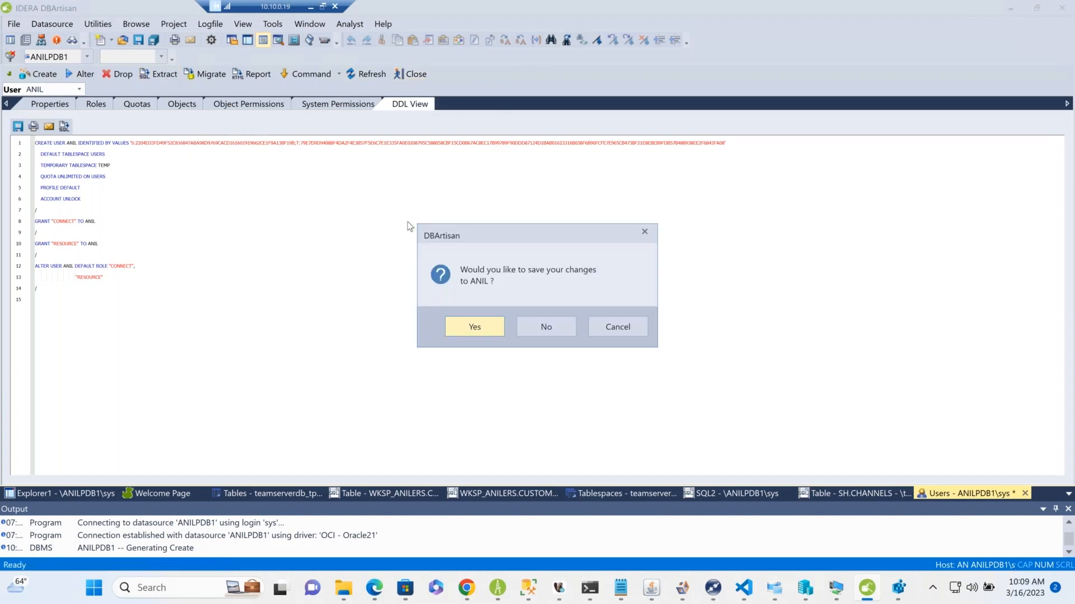
left_click(473, 331)
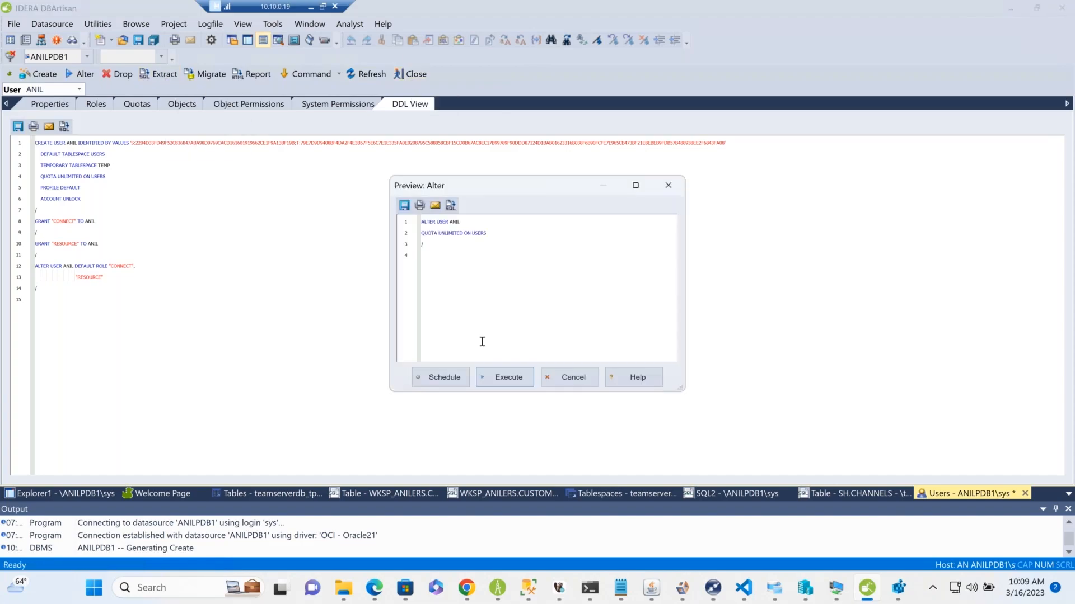
left_click(569, 377)
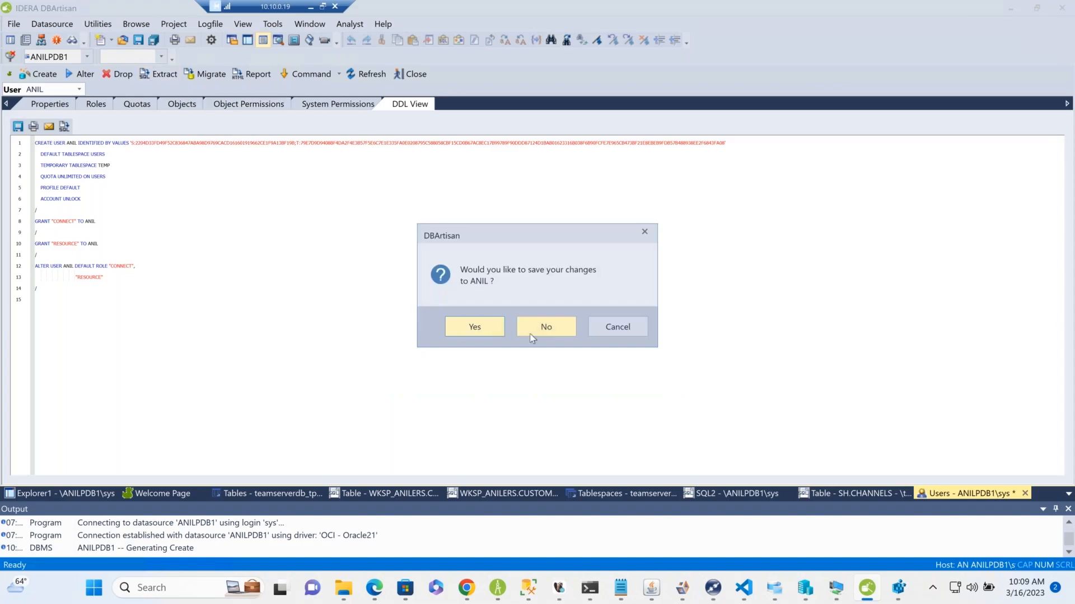
left_click(474, 327)
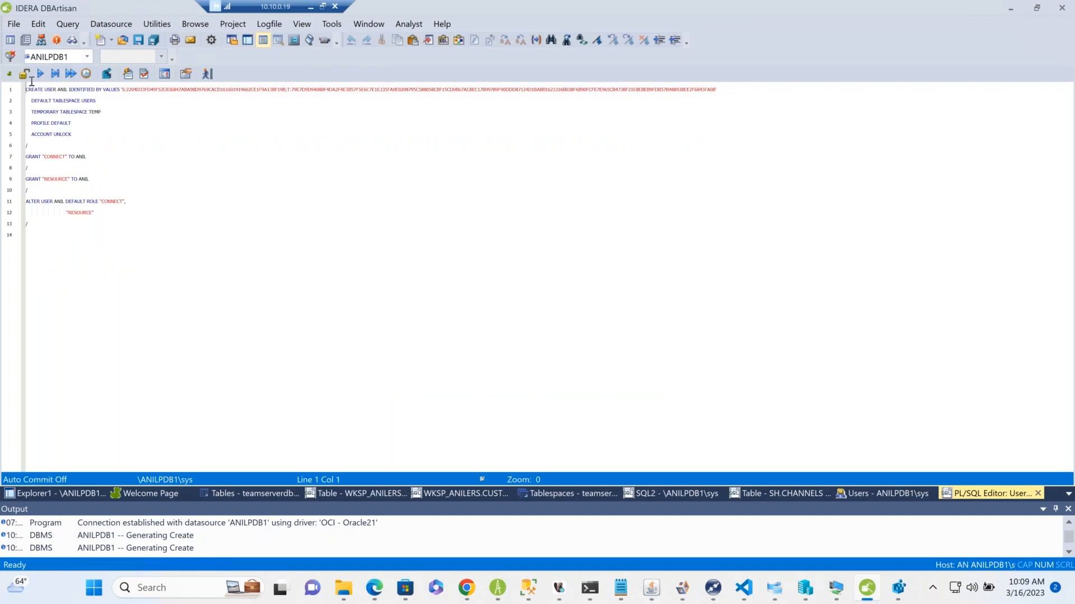
Enlarge the text of the user account's extracted SQL script and examine its CREATE USER, GRANT and ALTER USER statements.
left_click_drag(26, 88, 120, 165)
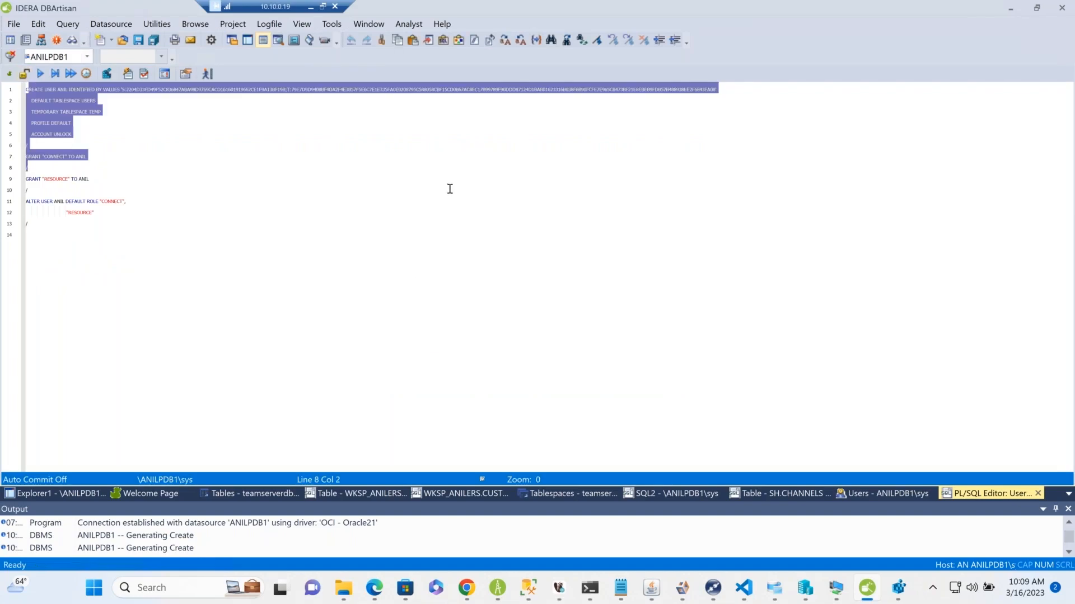
scroll(492, 223, "up", 5)
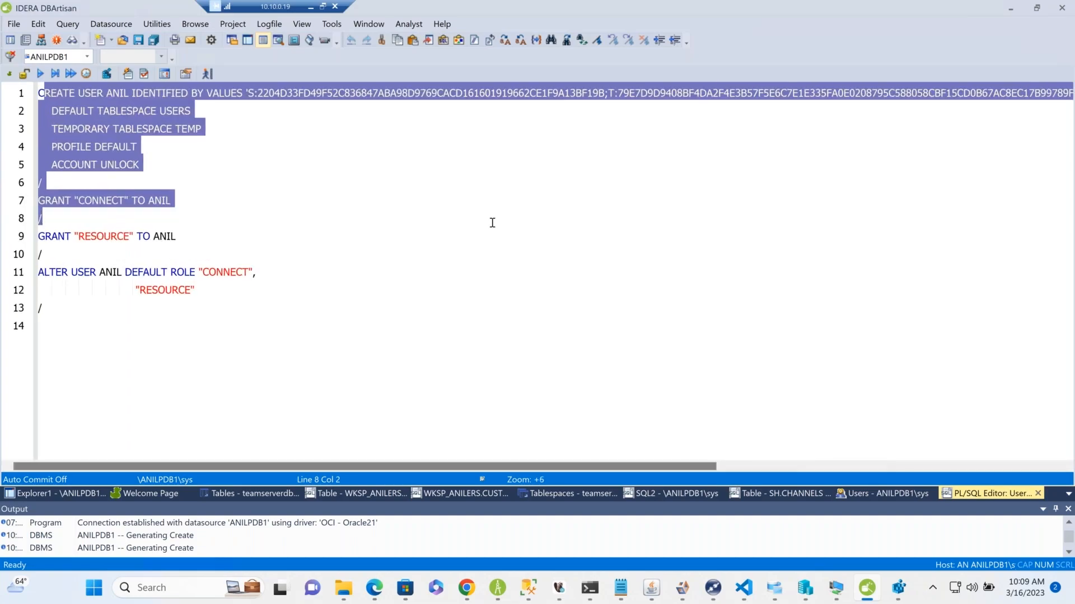
scroll(492, 223, "up", 4)
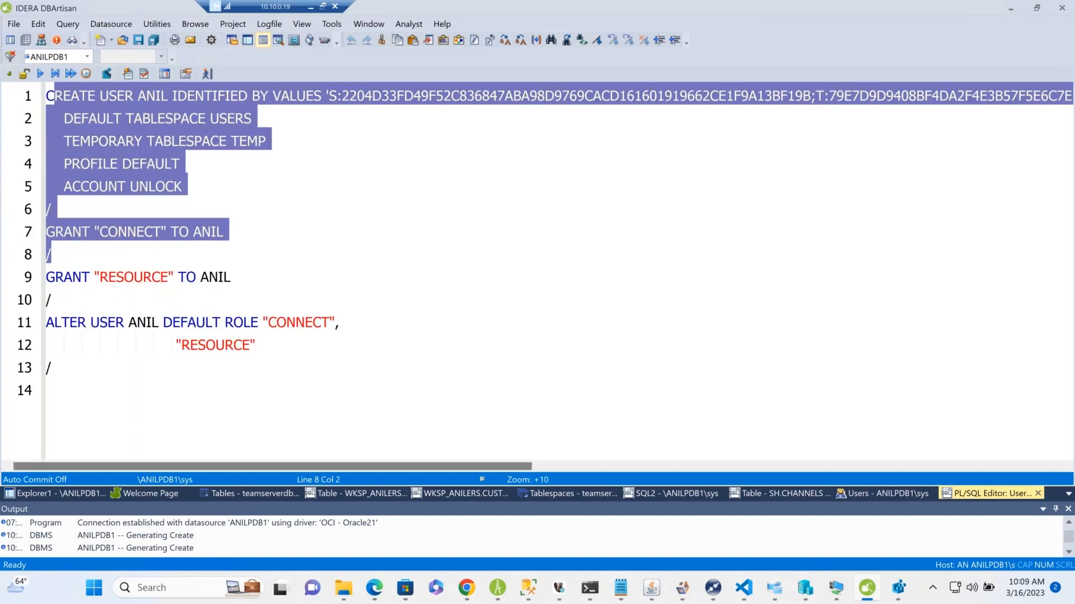
scroll(492, 222, "up", 4)
left_click(492, 224)
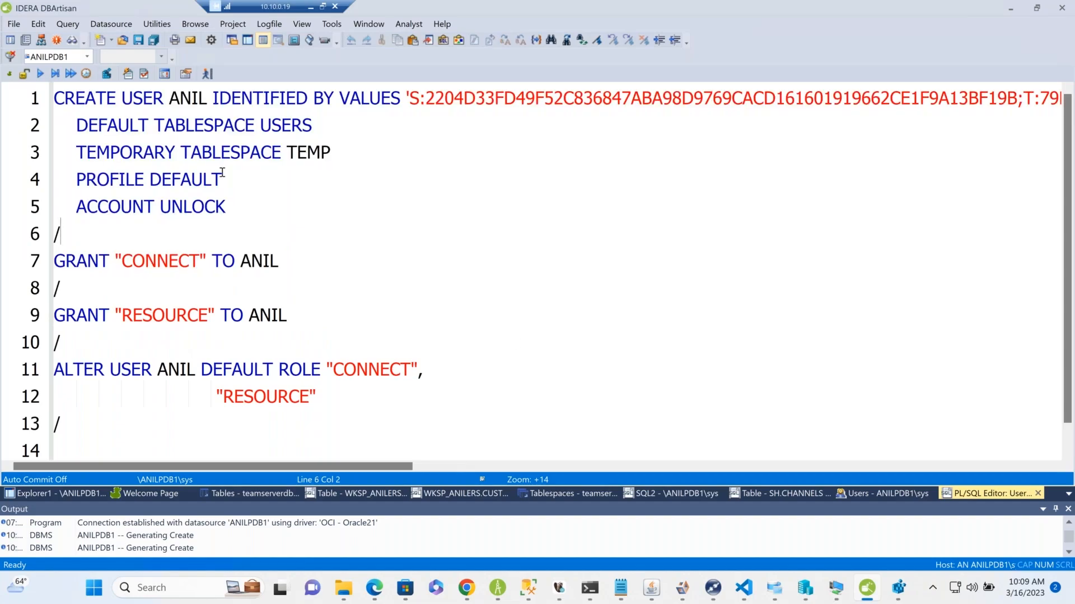
List the tables of the SH schema in the teamserverdb_tpurgent datasource.
left_click(53, 493)
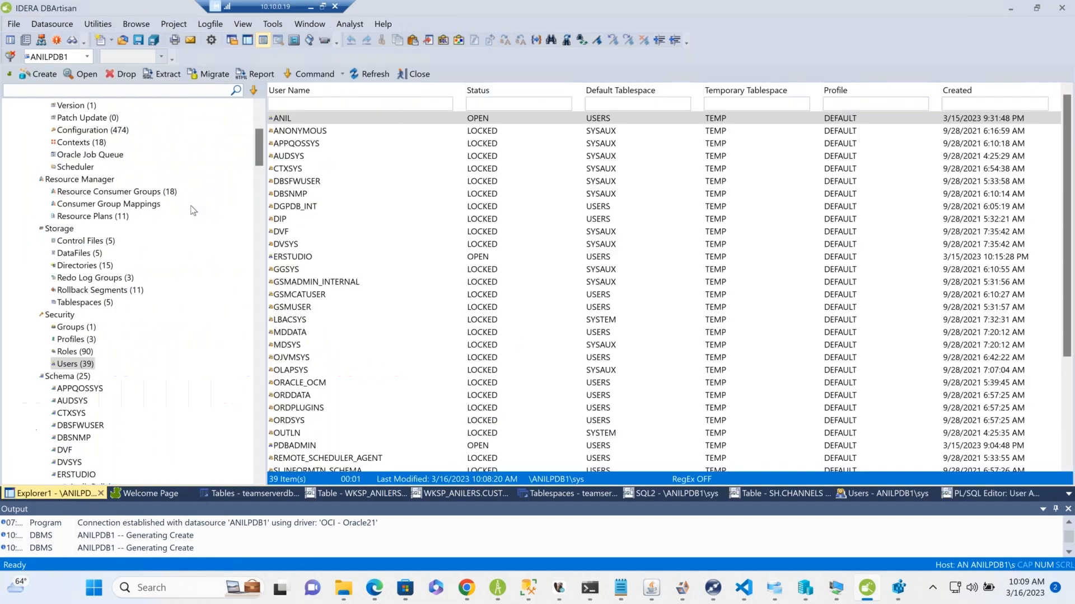
scroll(195, 197, "down", 4)
scroll(196, 196, "down", 18)
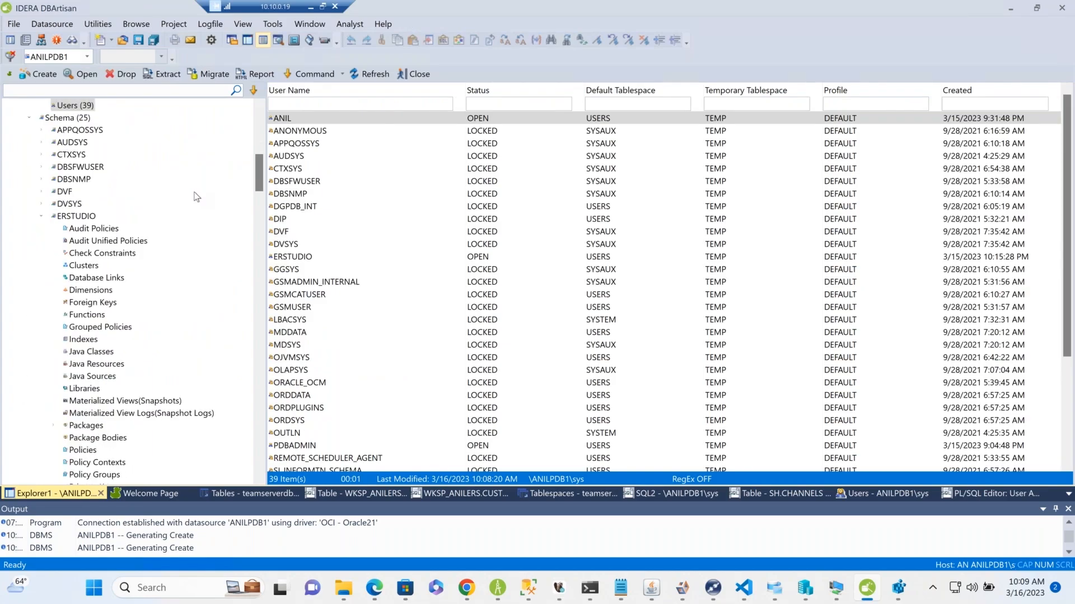
scroll(196, 197, "down", 10)
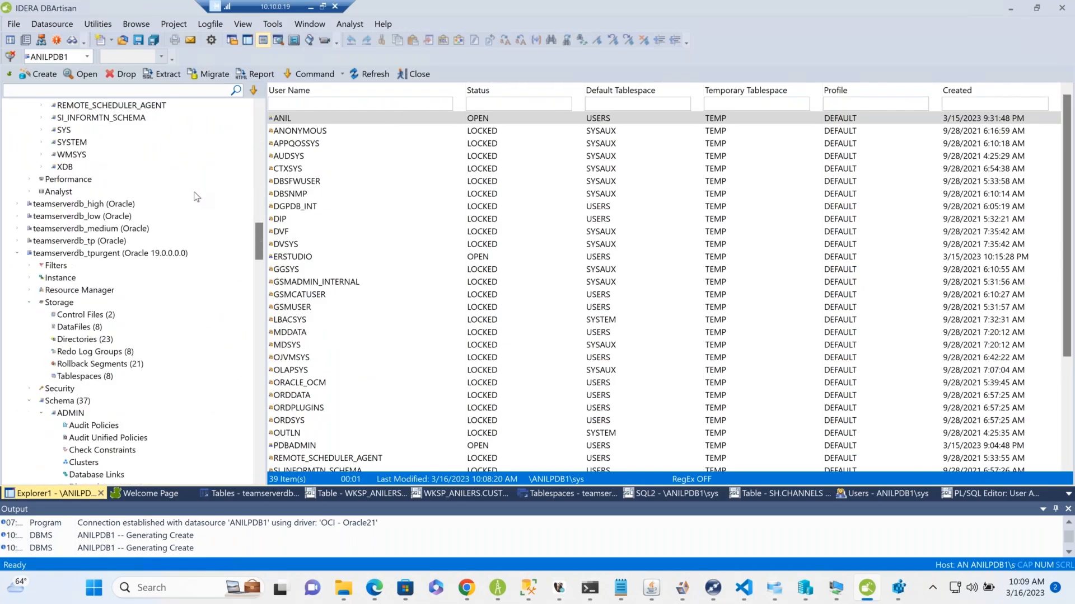
scroll(196, 196, "down", 20)
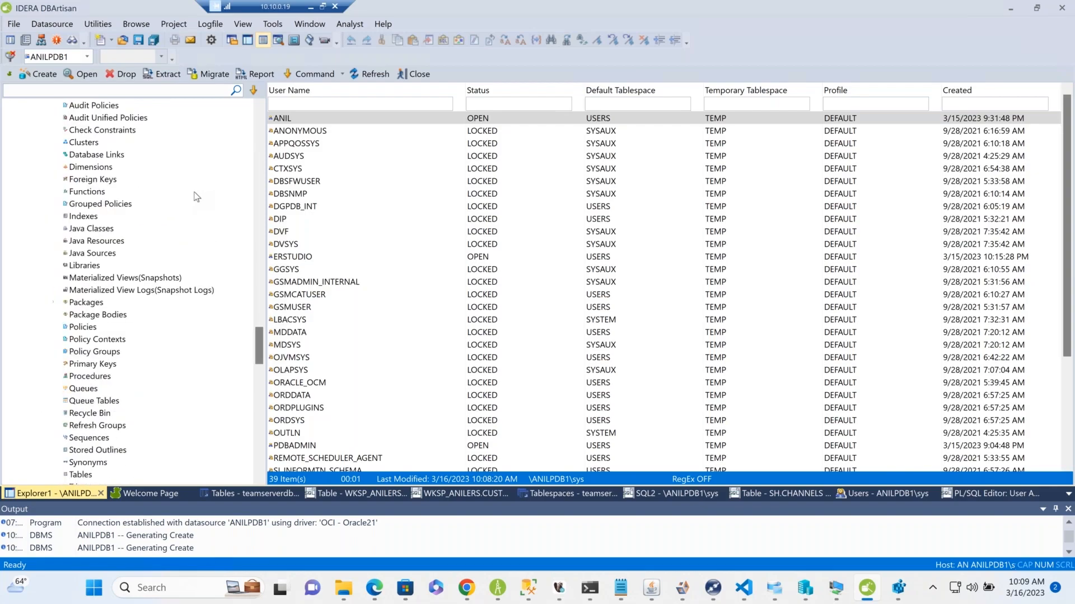
scroll(196, 196, "down", 4)
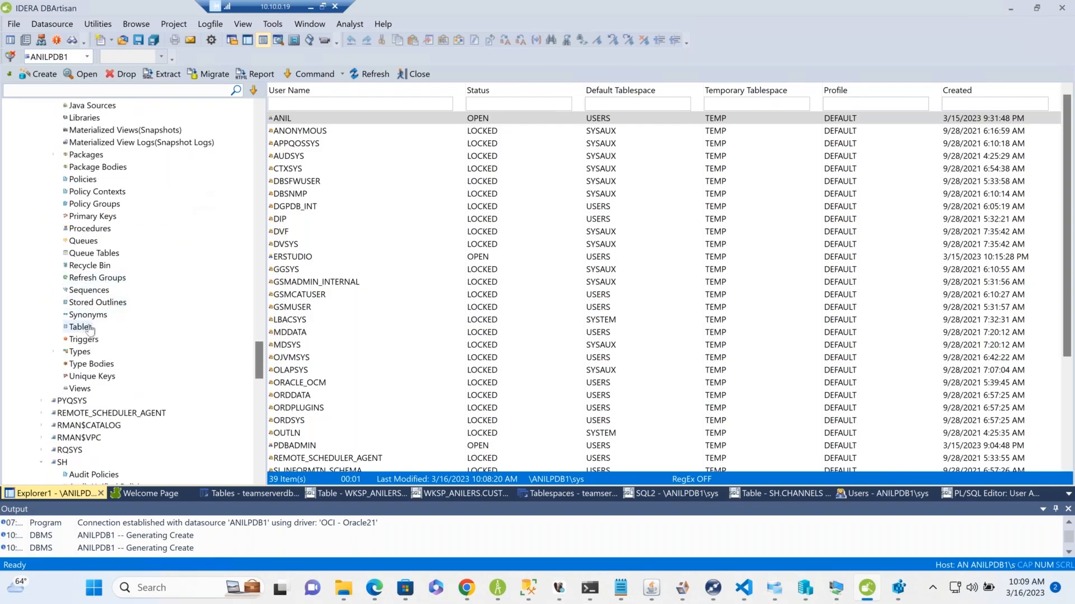
left_click(88, 327)
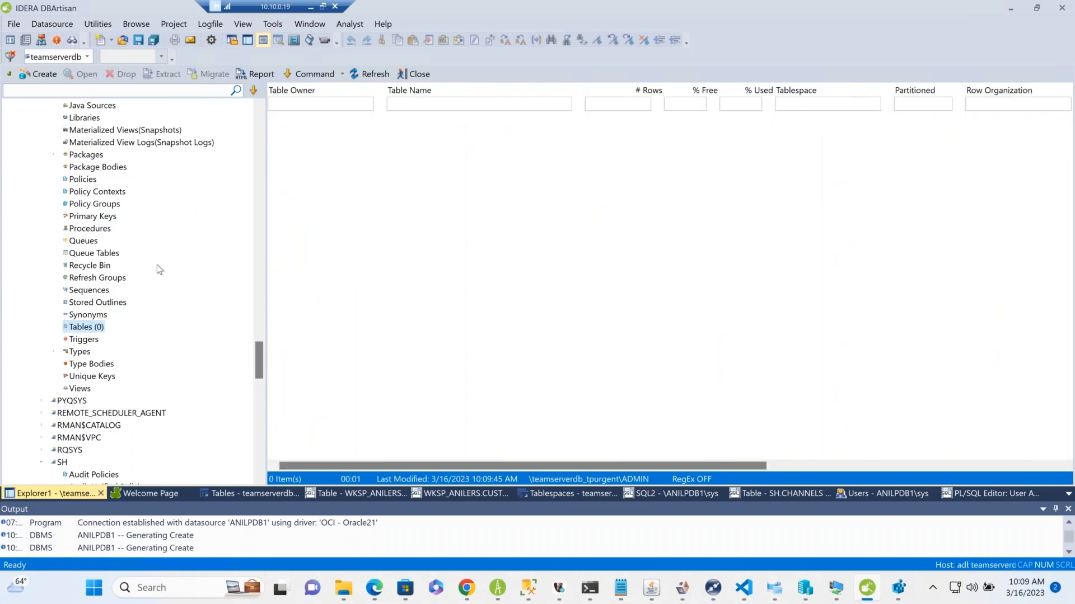
scroll(159, 269, "down", 8)
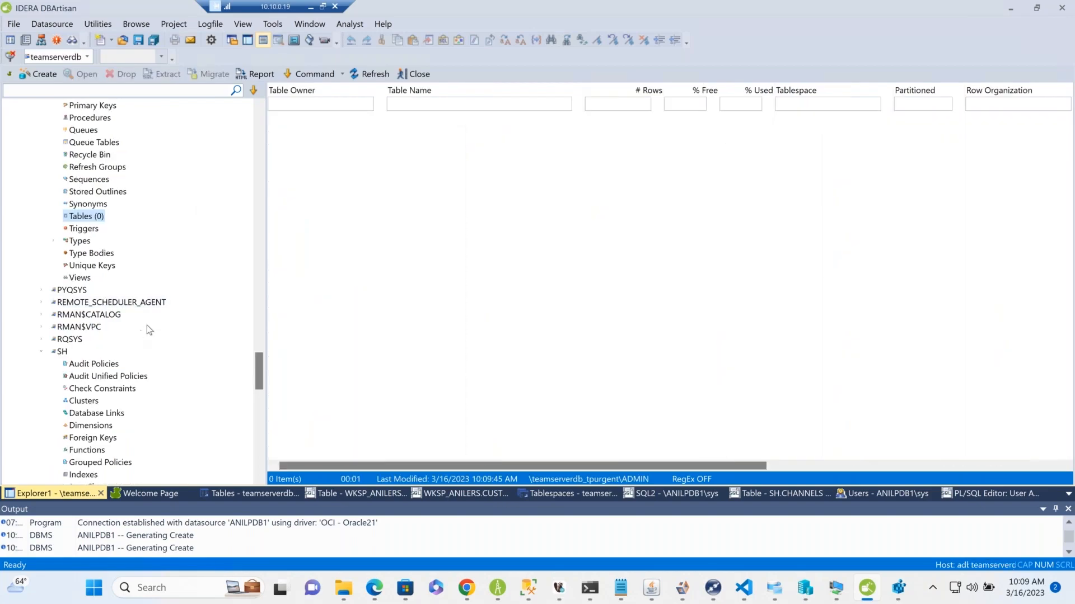
scroll(148, 330, "down", 4)
left_click(84, 400)
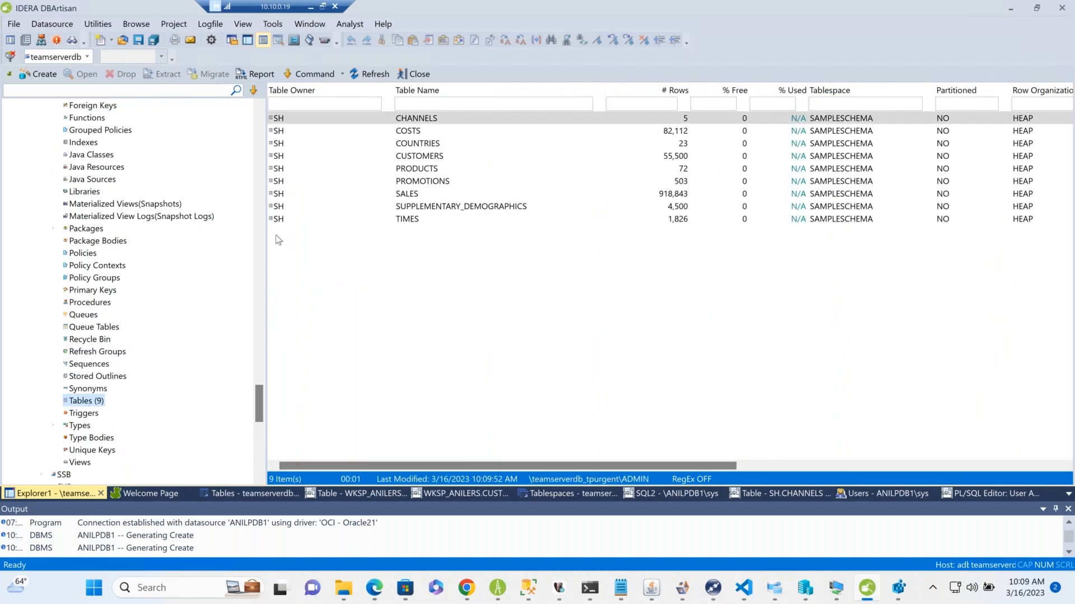
left_click(280, 219)
right_click(281, 219)
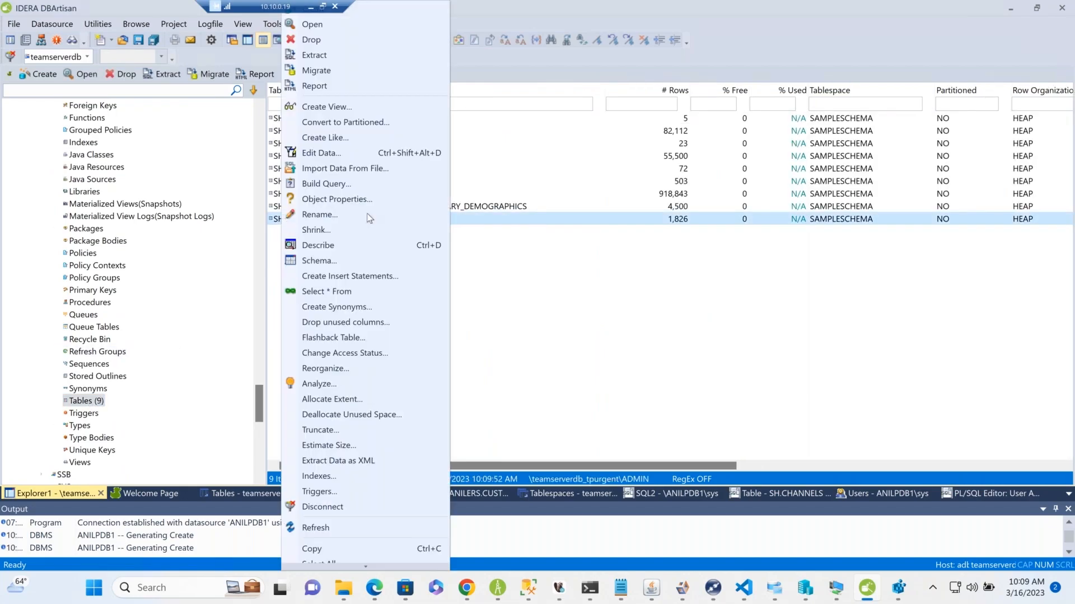
left_click(492, 226)
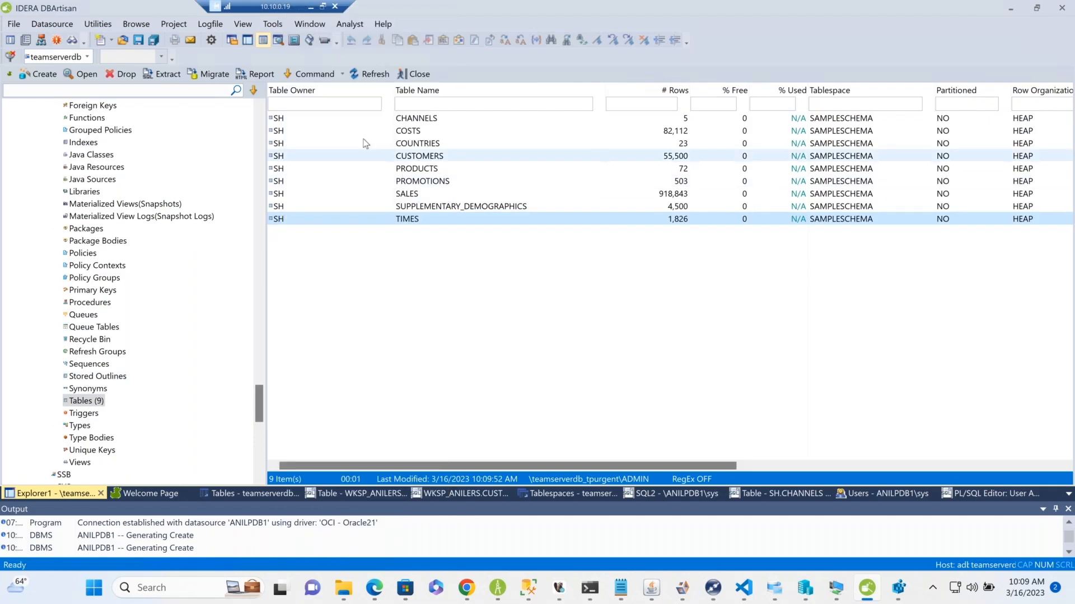
Run a Select * From query on the SH.COUNTRIES table.
left_click(296, 145)
right_click(298, 149)
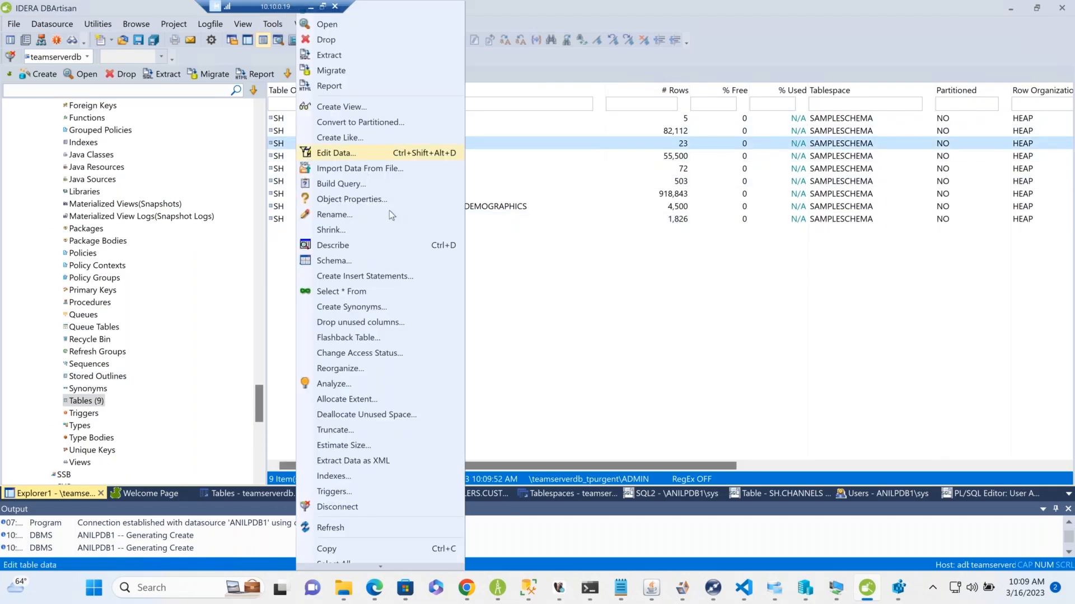
left_click(395, 287)
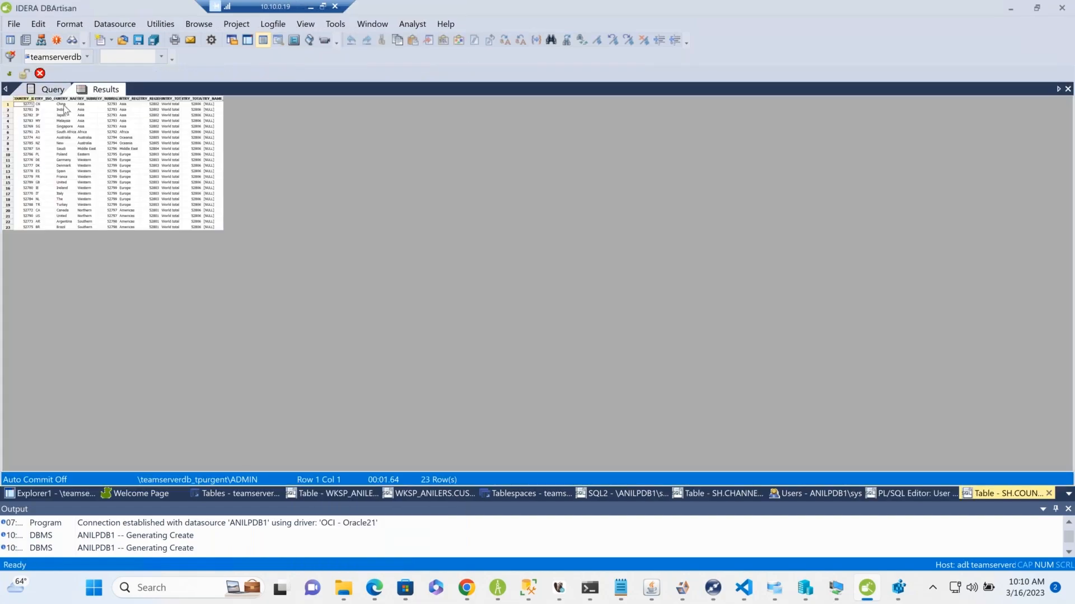
Enlarge the SH.COUNTRIES query text and add a where clause on the COUNTRY_NAME column picked from the code suggestions.
left_click(54, 90)
scroll(294, 201, "up", 9, "ctrl")
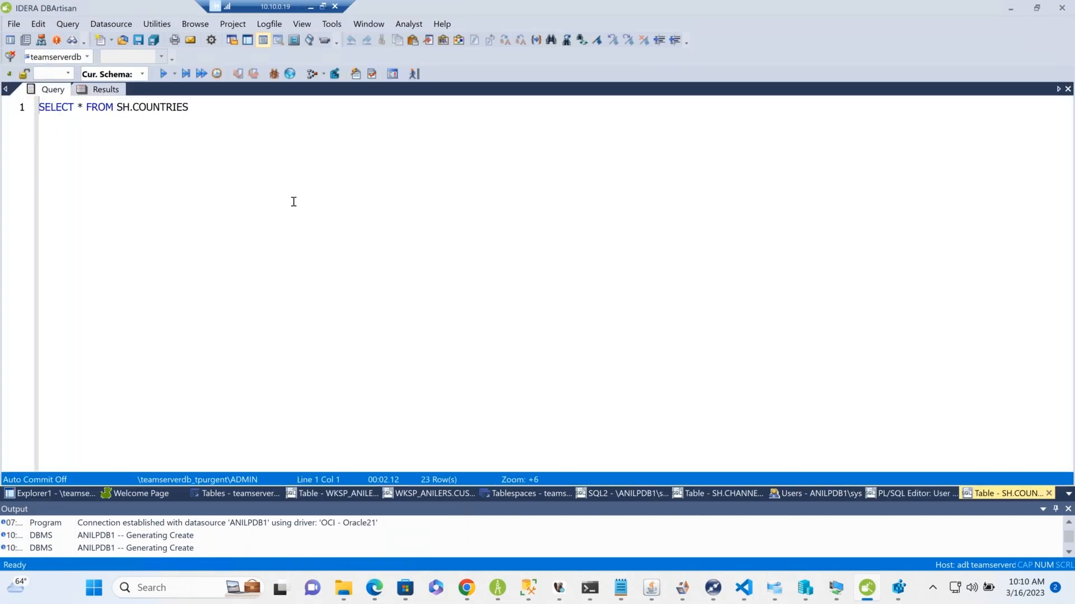
scroll(293, 201, "up", 9)
left_click(402, 124)
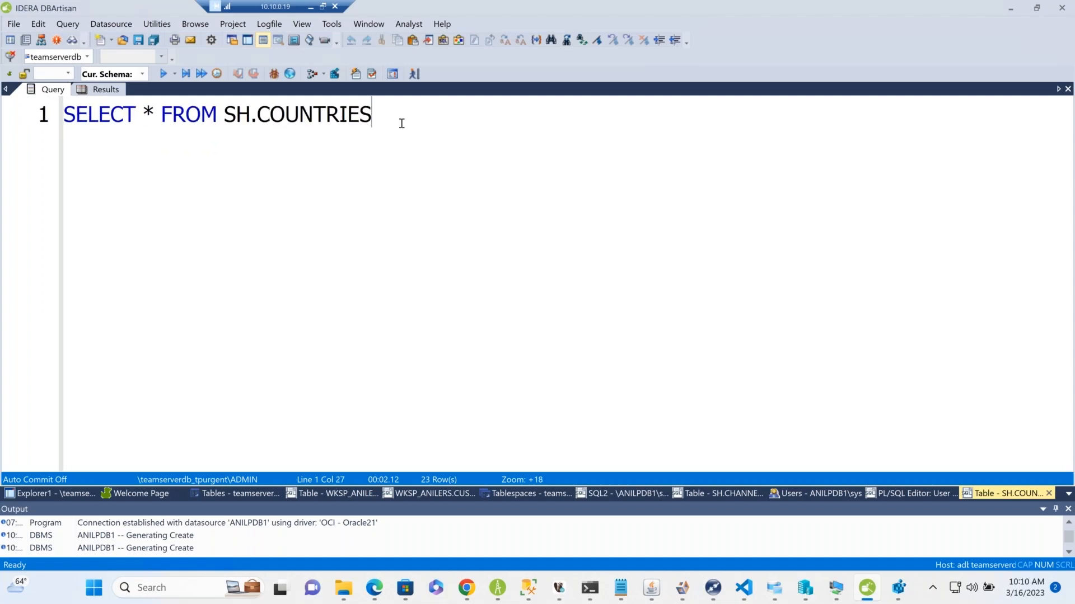
key("Return")
type("where")
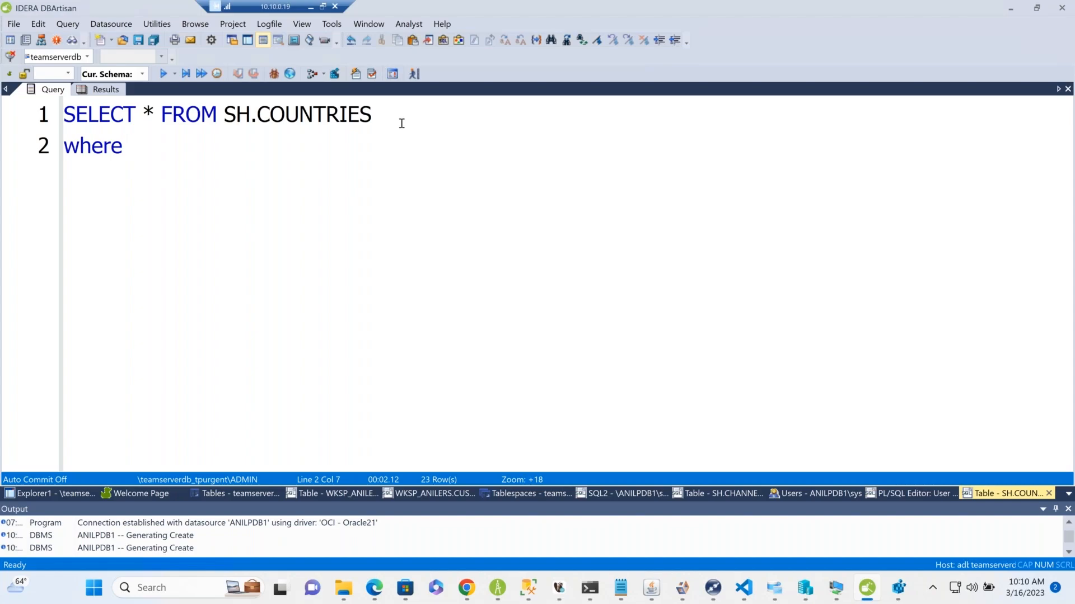
key("ctrl+space")
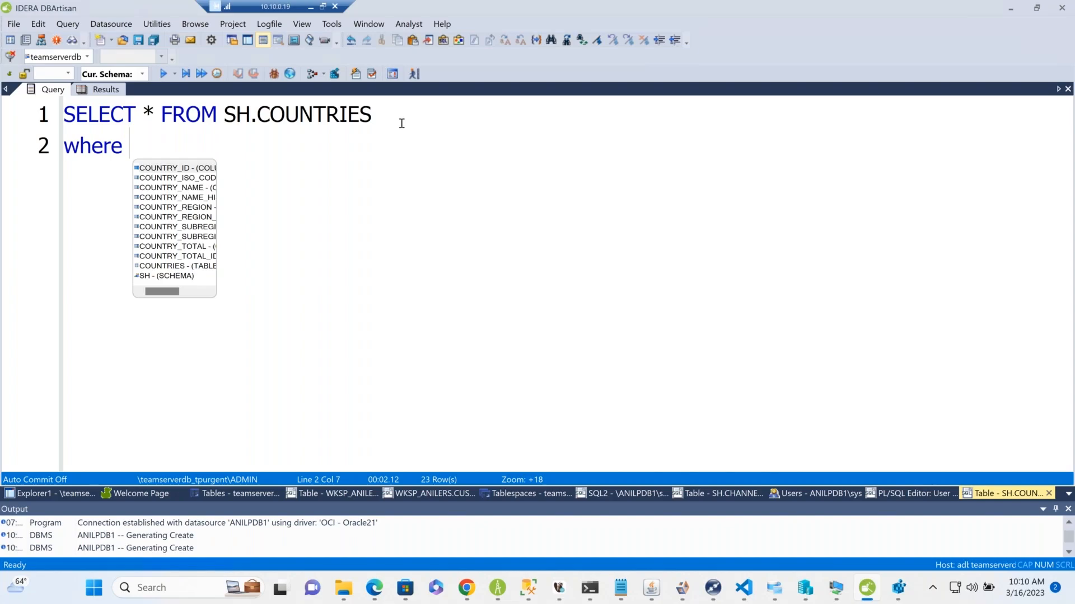
key("Down")
key("Down")
key("Return")
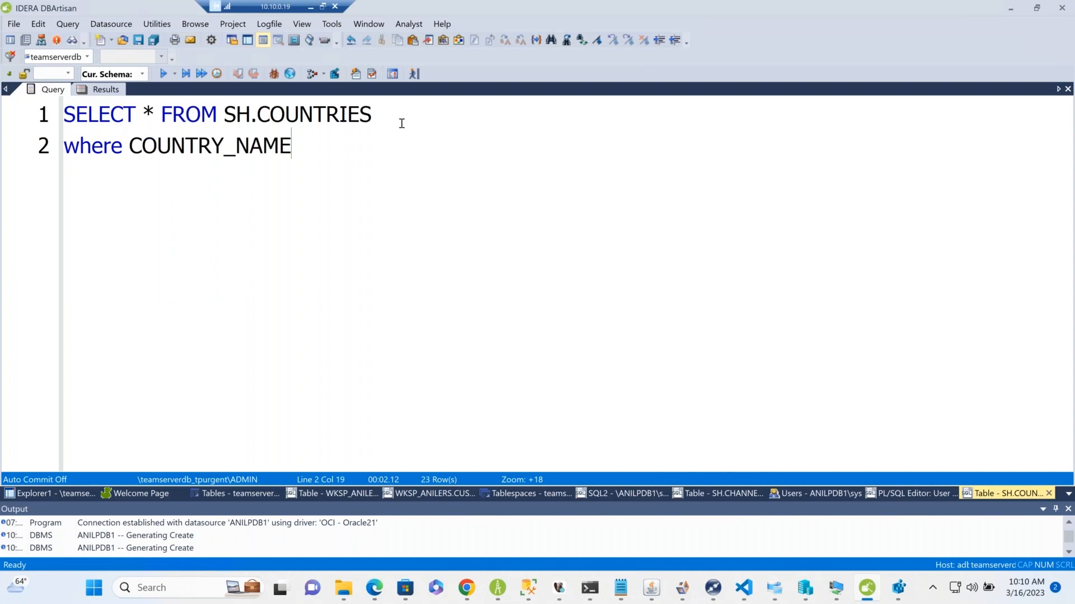
Complete the COUNTRY_NAME condition with Like 'I%'.
type("=")
key("BackSpace")
type("Like ;")
key("BackSpace")
type("'I")
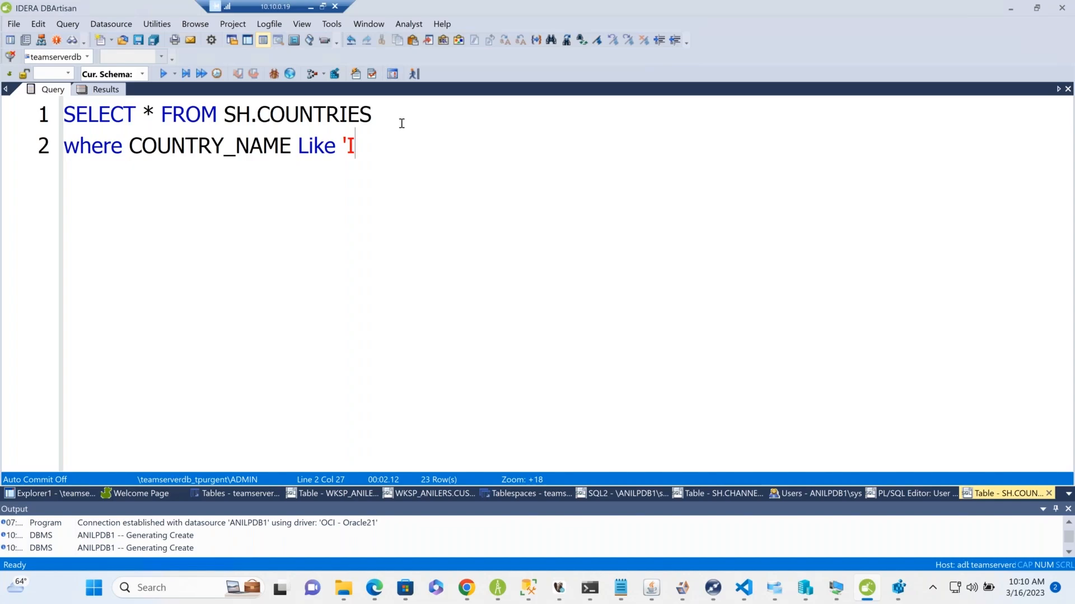
type("%'")
Execute the entire filtered SH.COUNTRIES statement, check its results and return to the query text.
key("shift+Left")
key("shift+Left")
left_click(64, 112, "shift")
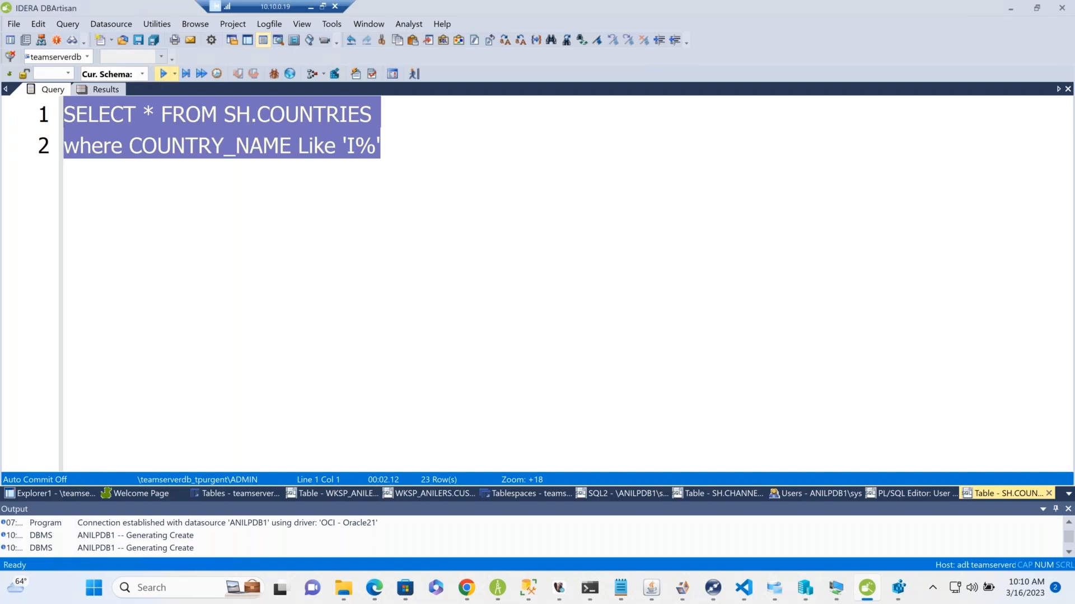
left_click(162, 74)
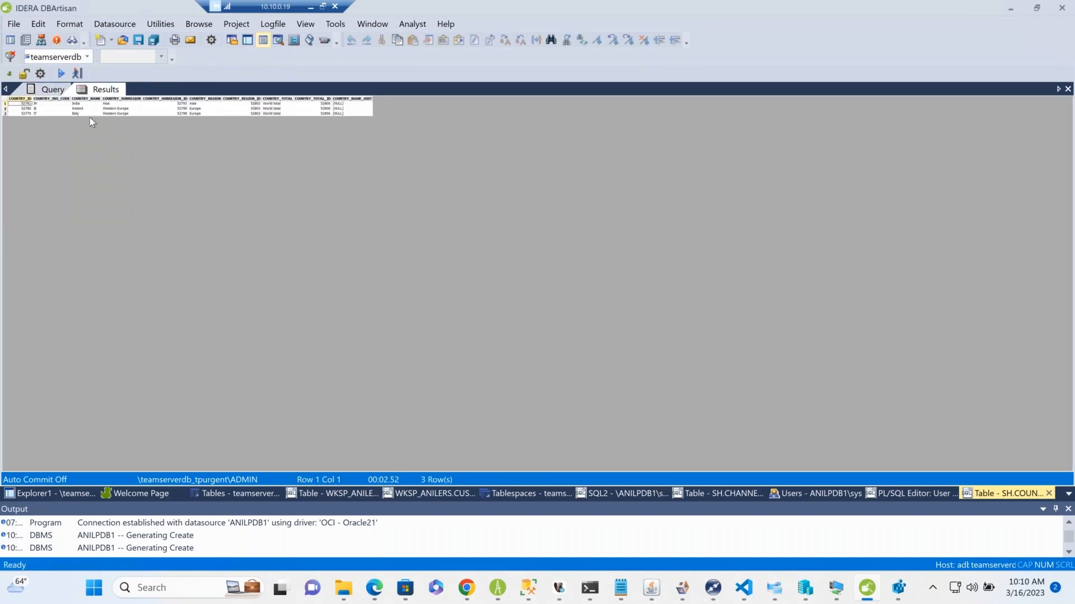
left_click(54, 90)
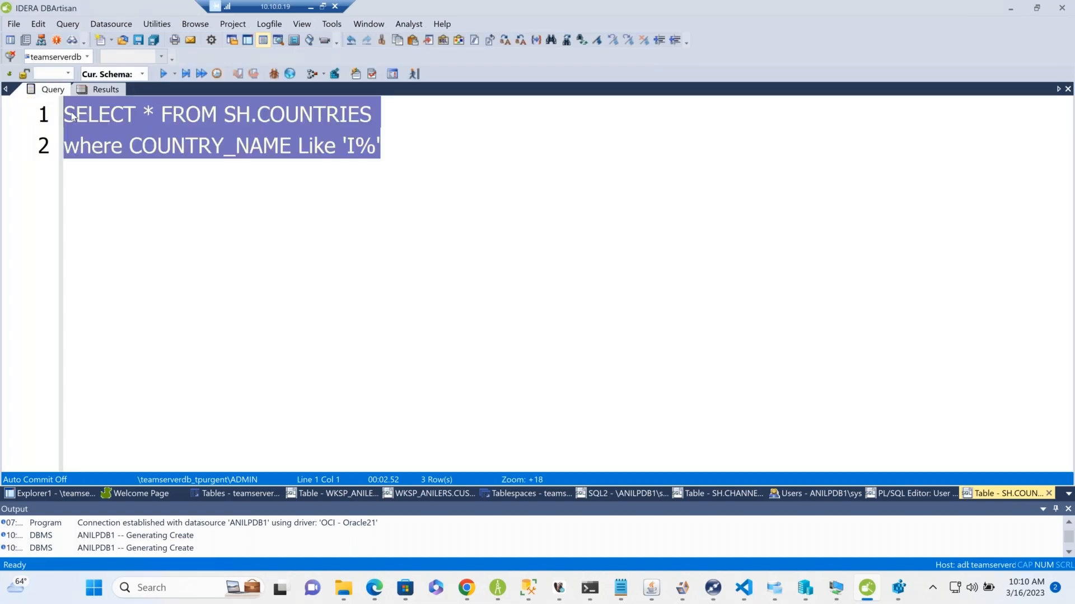
left_click(482, 173)
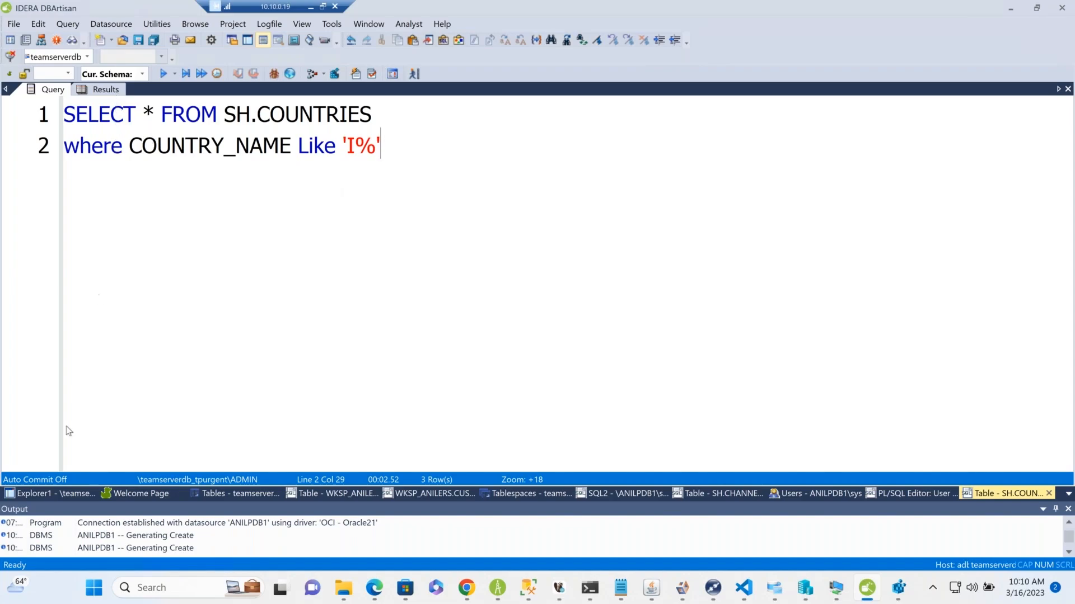
Run a new Select * From query on SH.COUNTRIES and show its results as HTML.
left_click(52, 493)
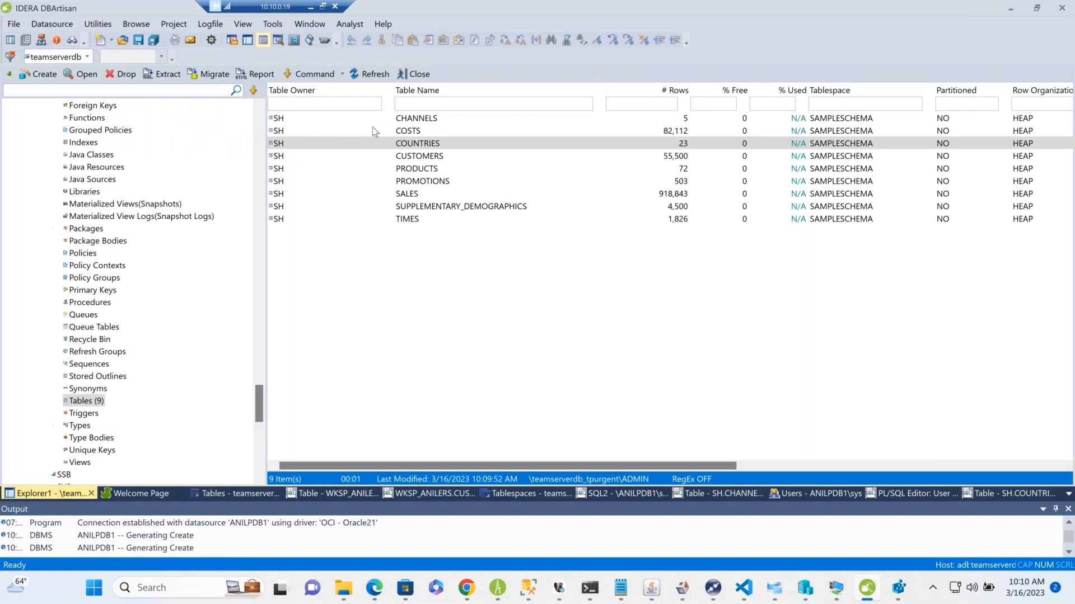
right_click(346, 143)
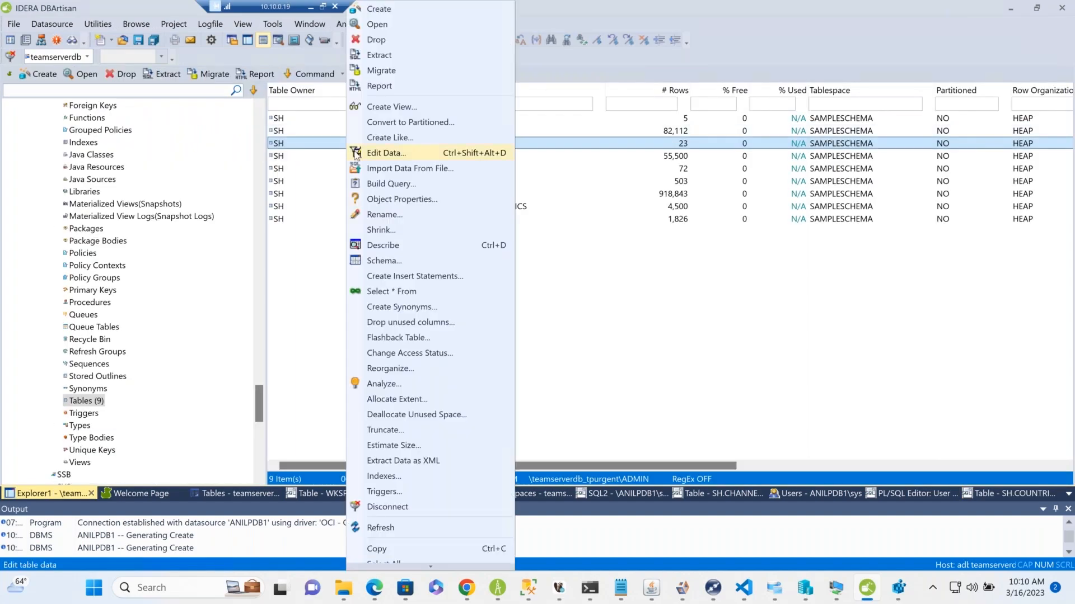
left_click(404, 294)
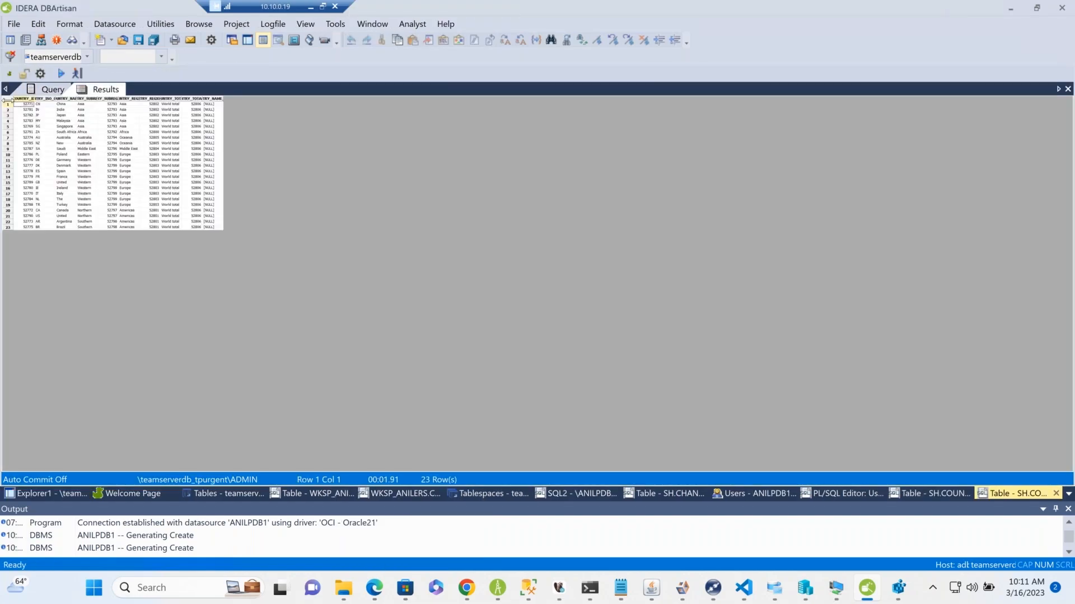
right_click(6, 98)
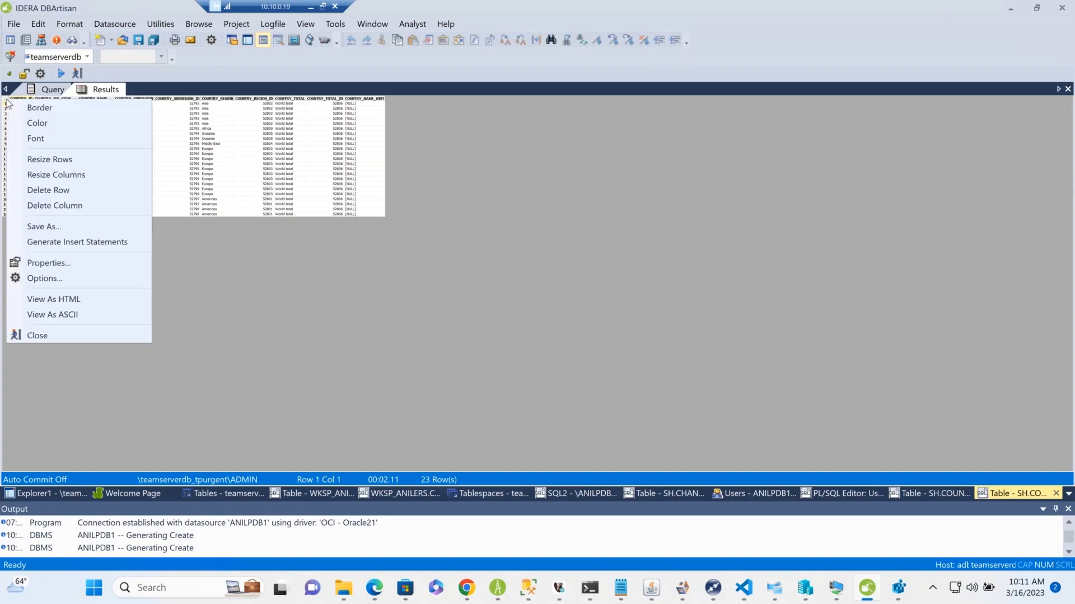
left_click(116, 297)
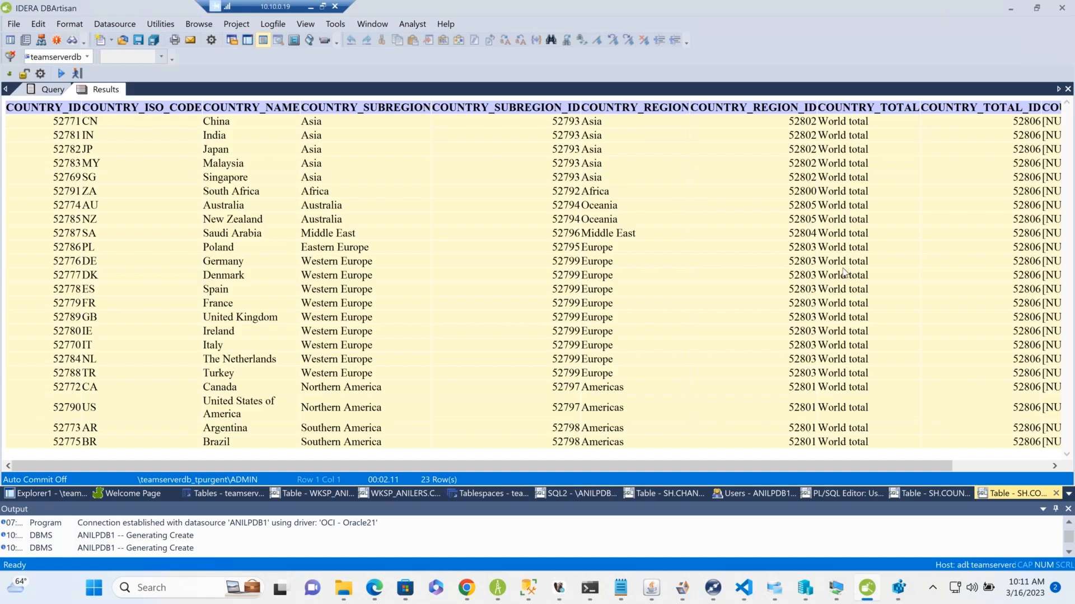
Switch the SH.COUNTRIES results to the ASCII view, enlarge the text and look through the rows.
right_click(338, 167)
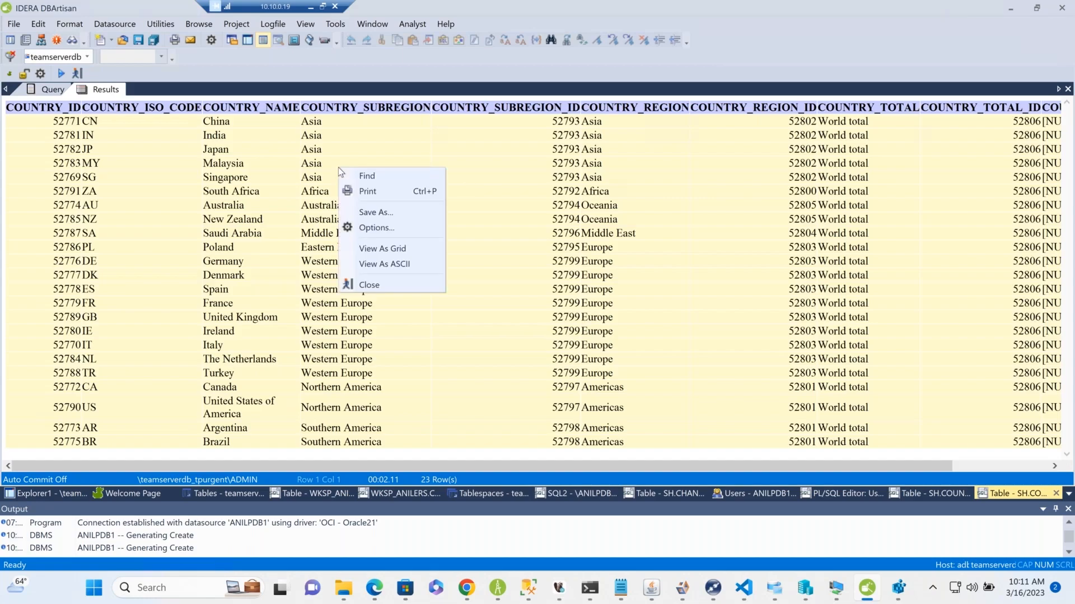
left_click(392, 264)
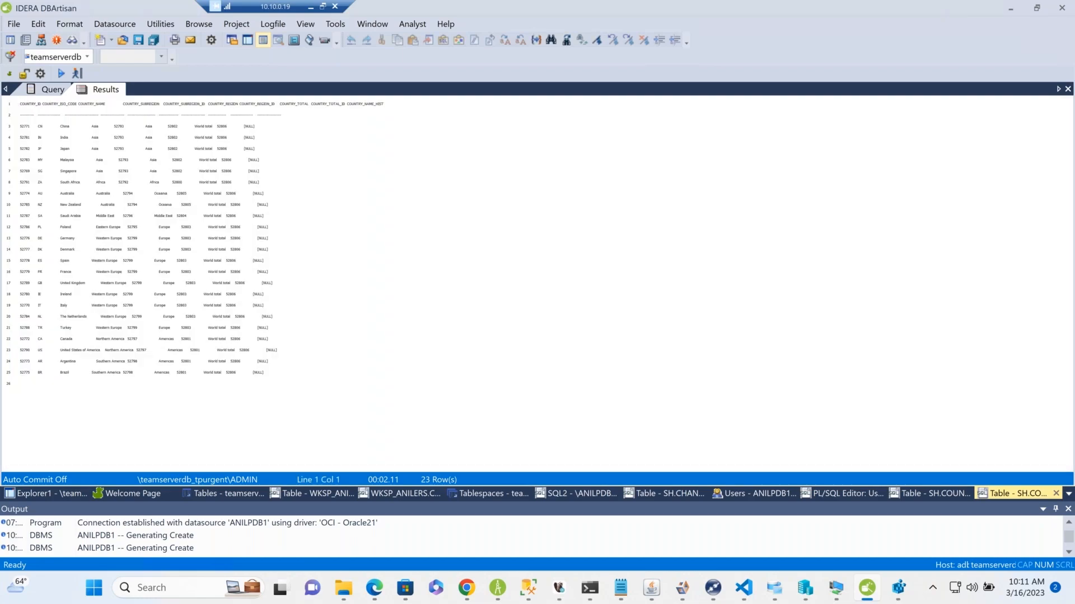
scroll(392, 264, "up", 8)
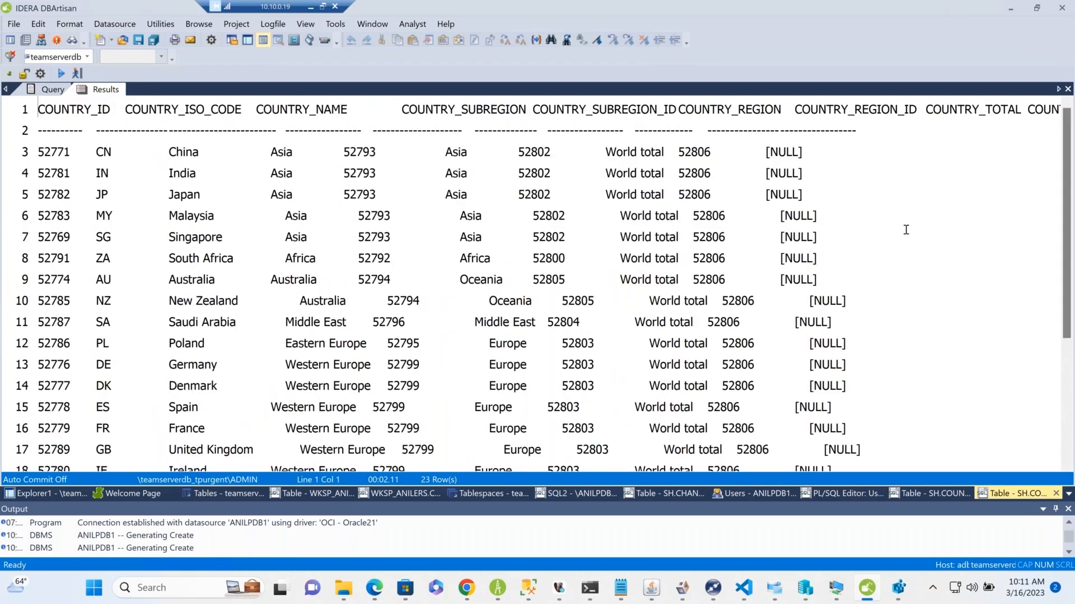
scroll(906, 230, "down", 3)
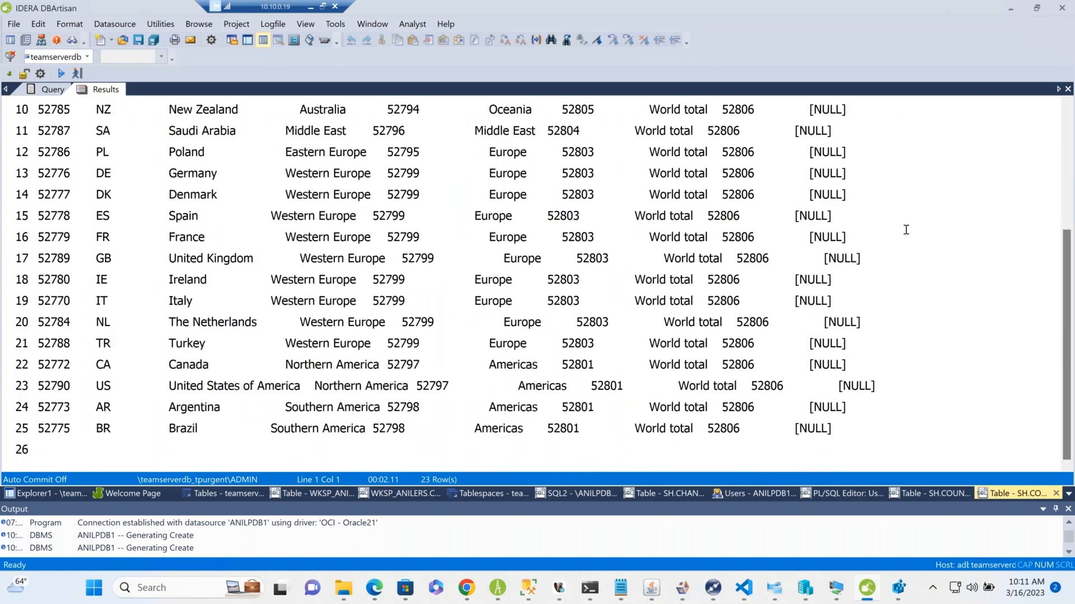
scroll(905, 230, "up", 3)
Return to the SH.COUNTRIES query text, enlarge it and begin a where clause on a new line with column suggestions showing.
left_click(53, 89)
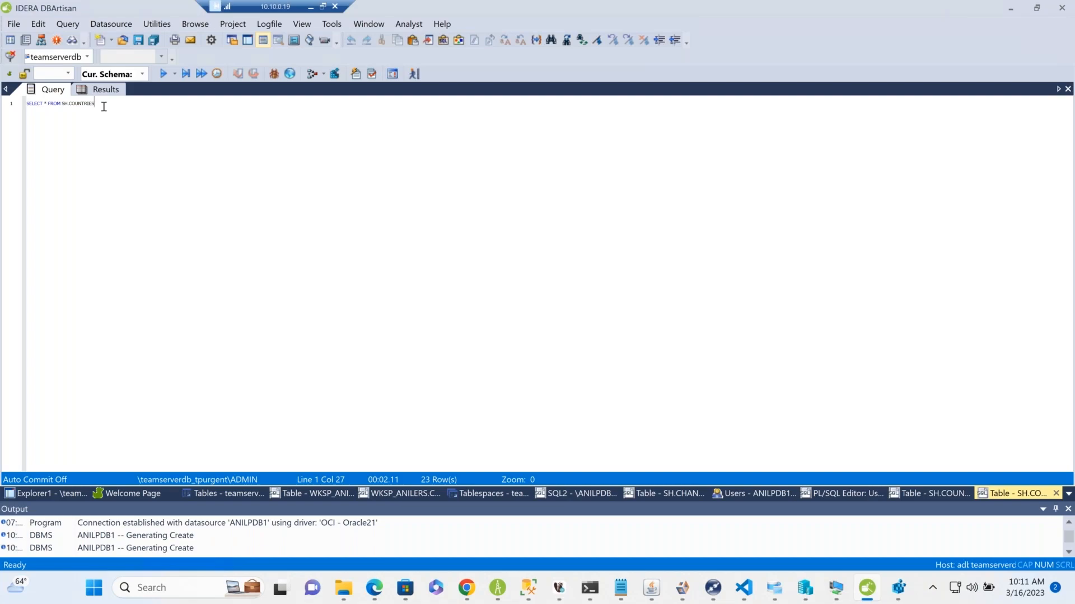
scroll(104, 106, "up", 13)
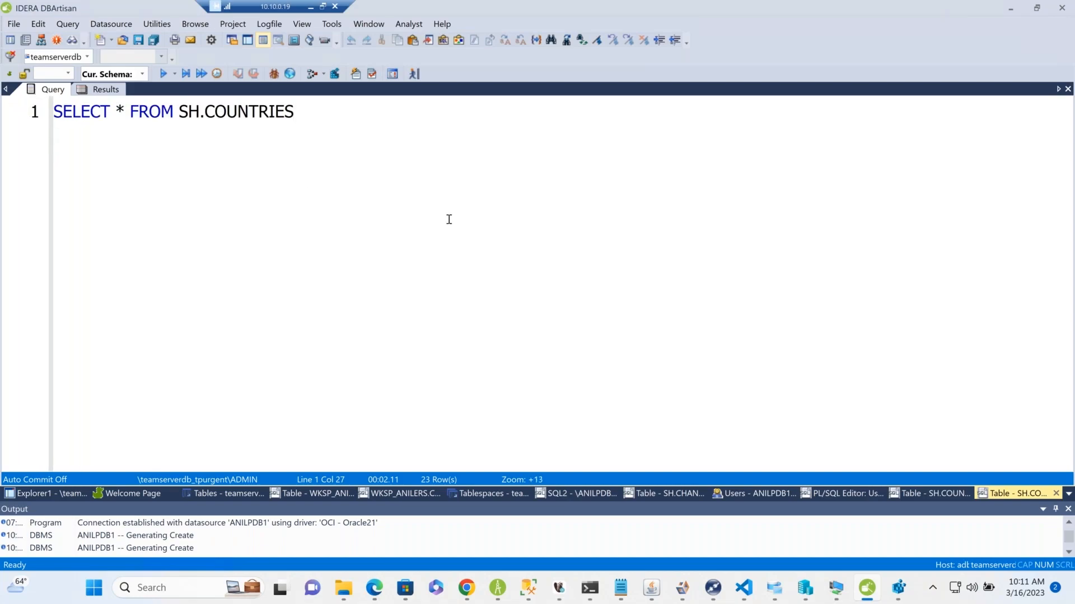
key("Return")
type("where Count")
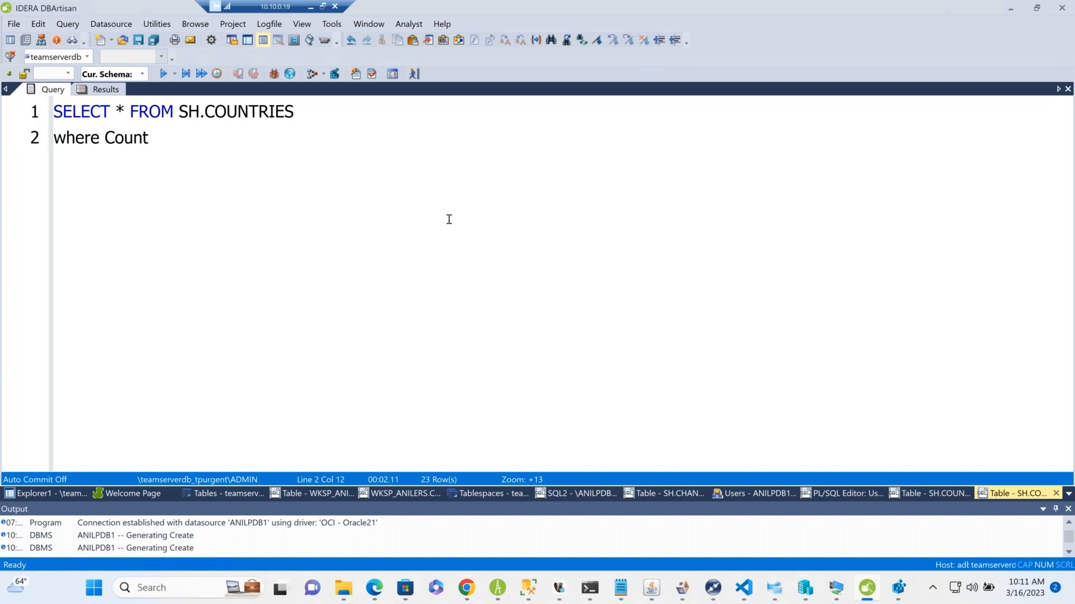
key("BackSpace")
key("BackSpace")
key("BackSpace")
key("BackSpace")
key("BackSpace")
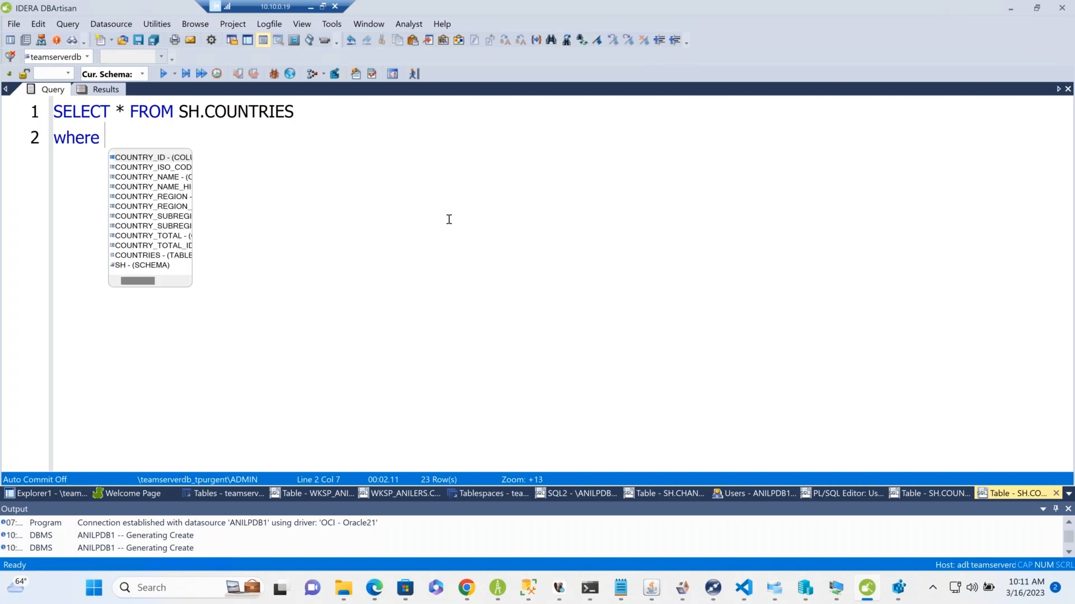
Pick COUNTRY_NAME from the column suggestions and complete the condition with Like 'I%'.
key("Down")
key("Down")
key("Return")
type("L")
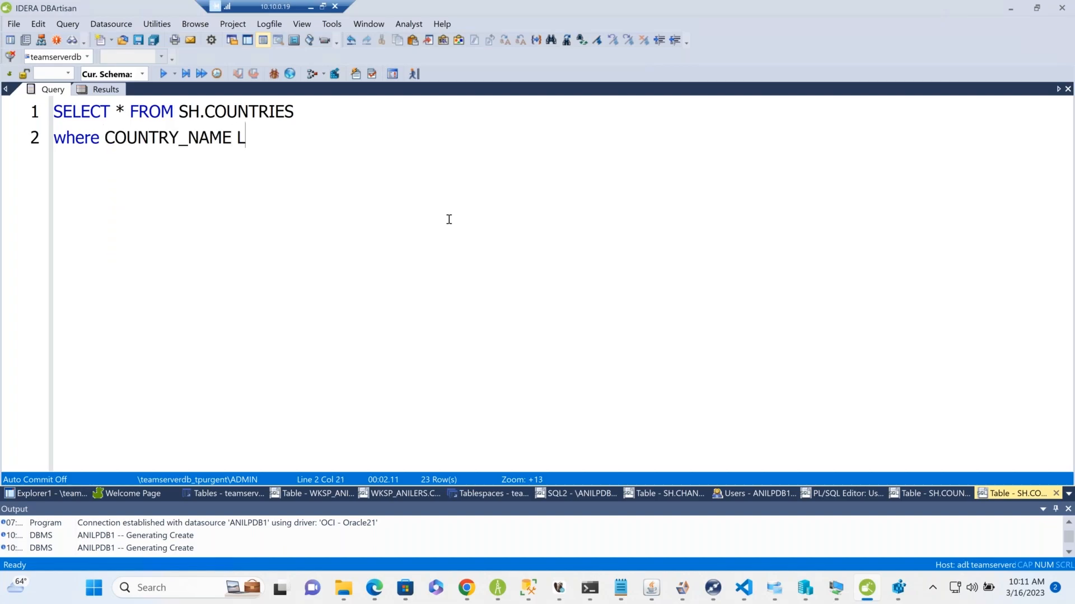
type("ike 'I%'")
key("Return")
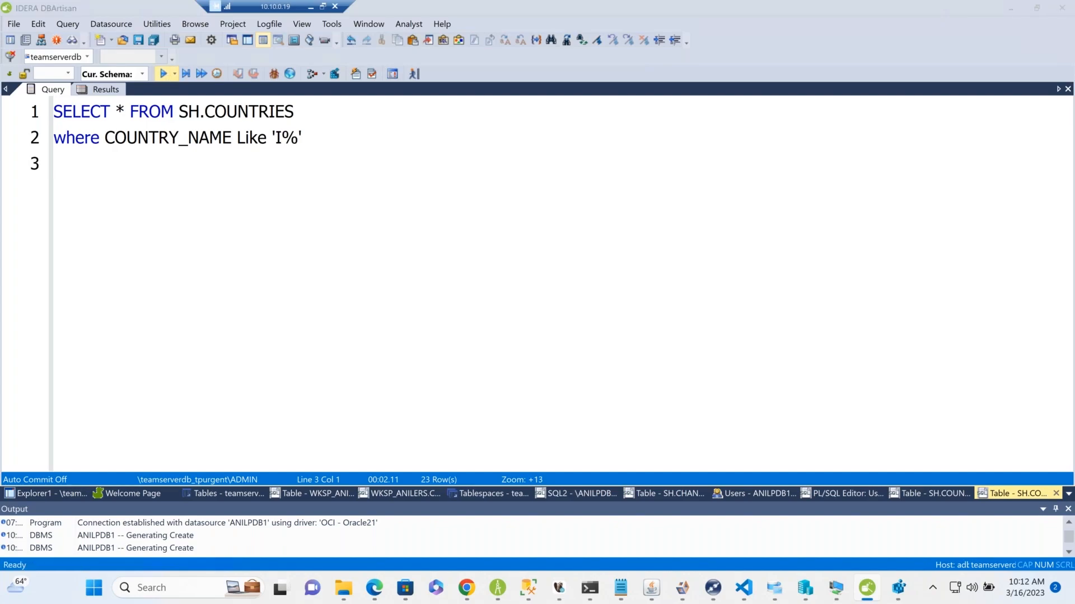
Execute the filtered SH.COUNTRIES query, look across the ASCII results and return to the query text.
left_click(164, 74)
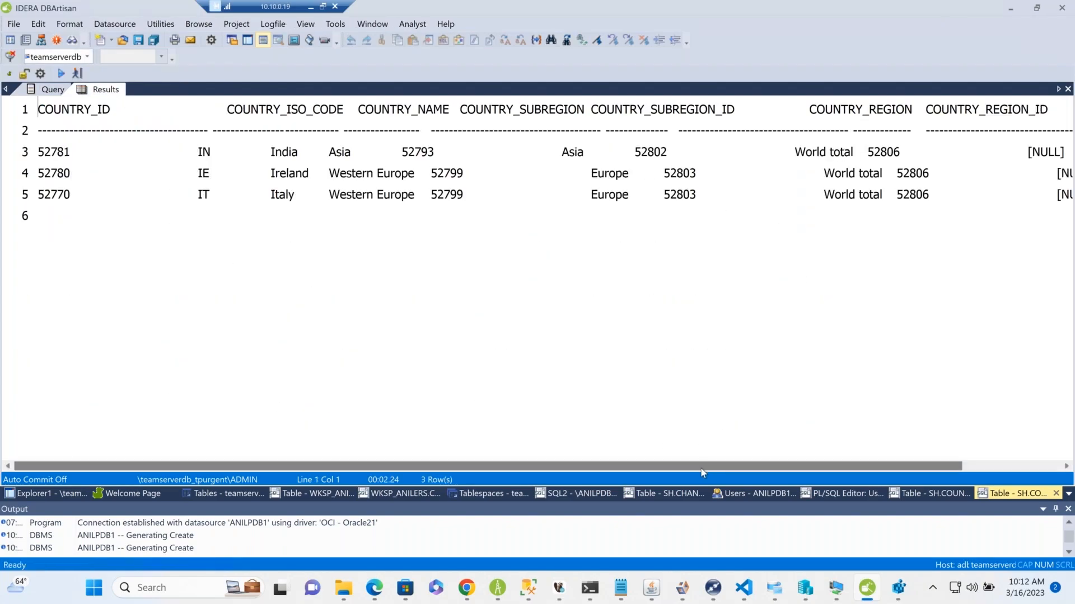
scroll(700, 466, "right", 3)
scroll(700, 466, "left", 3)
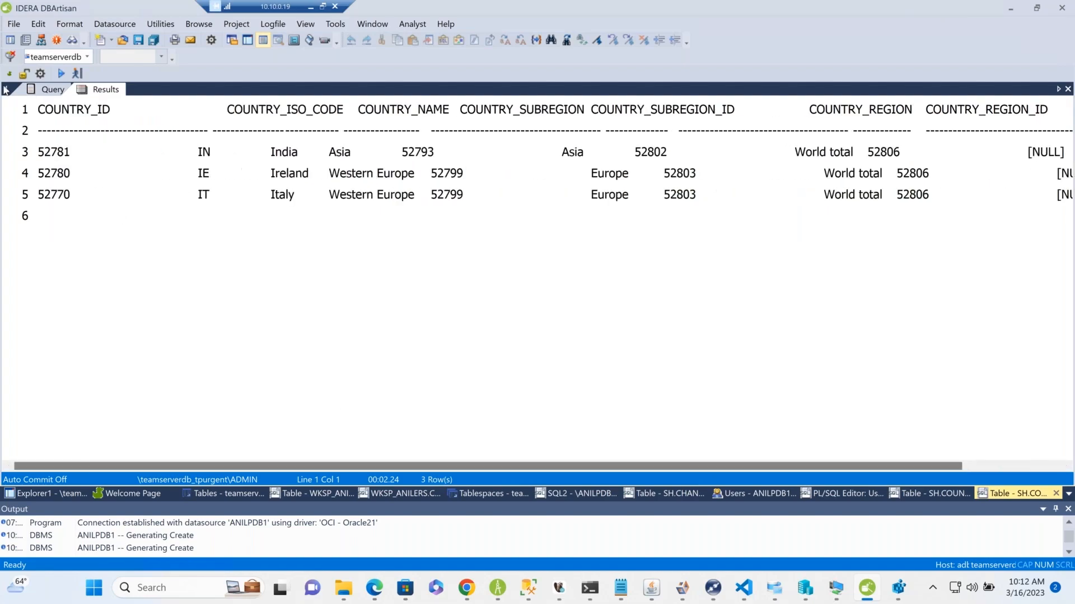
left_click(53, 89)
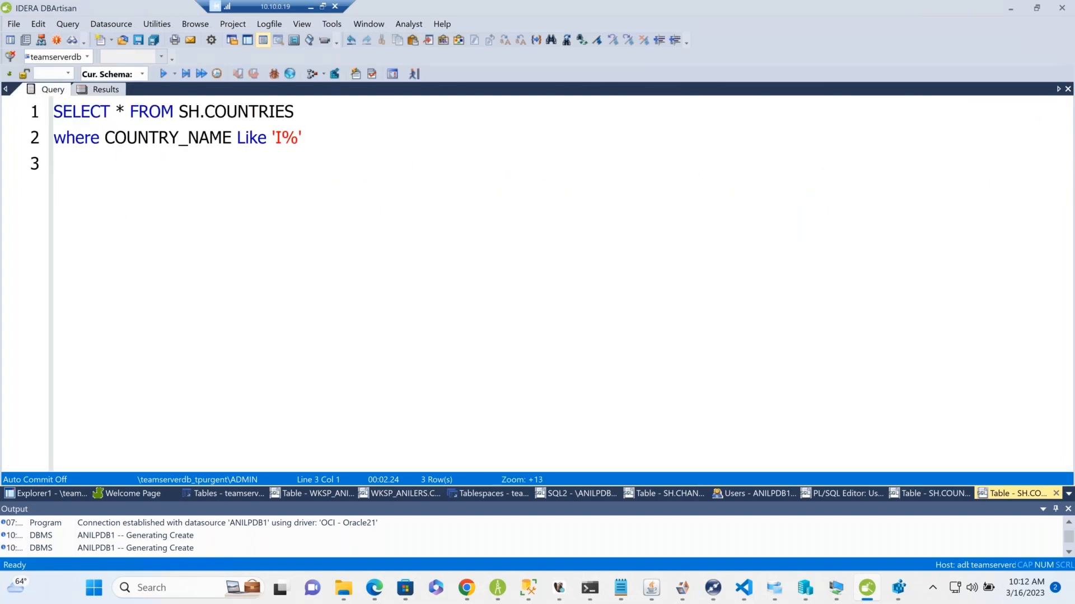
Open the COUNTRIES table from the SH tables list for data editing, limited to the COUNTRY_ID column.
left_click(40, 495)
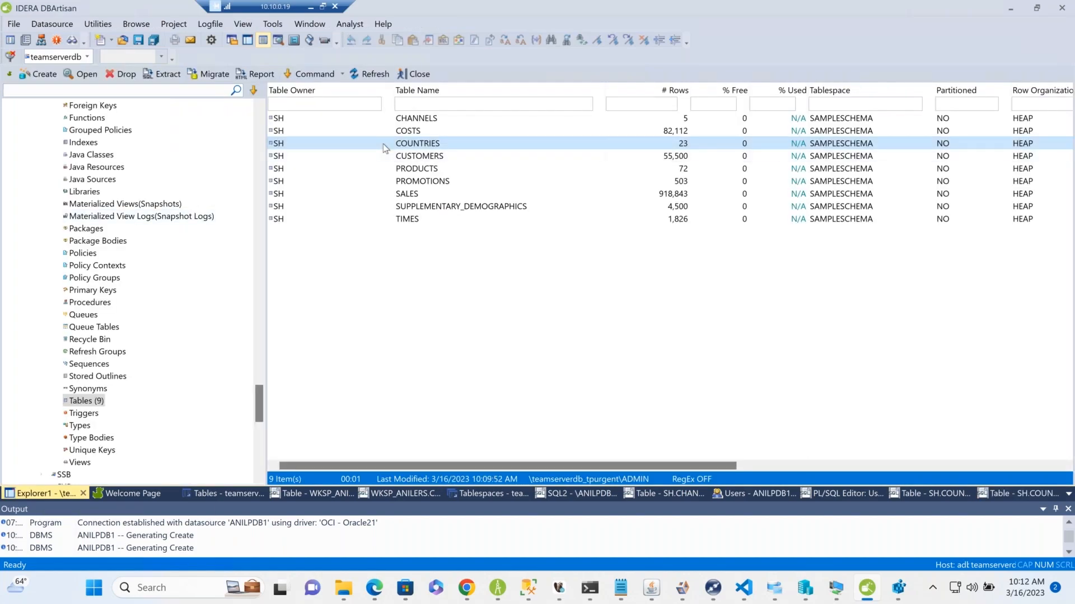
right_click(383, 143)
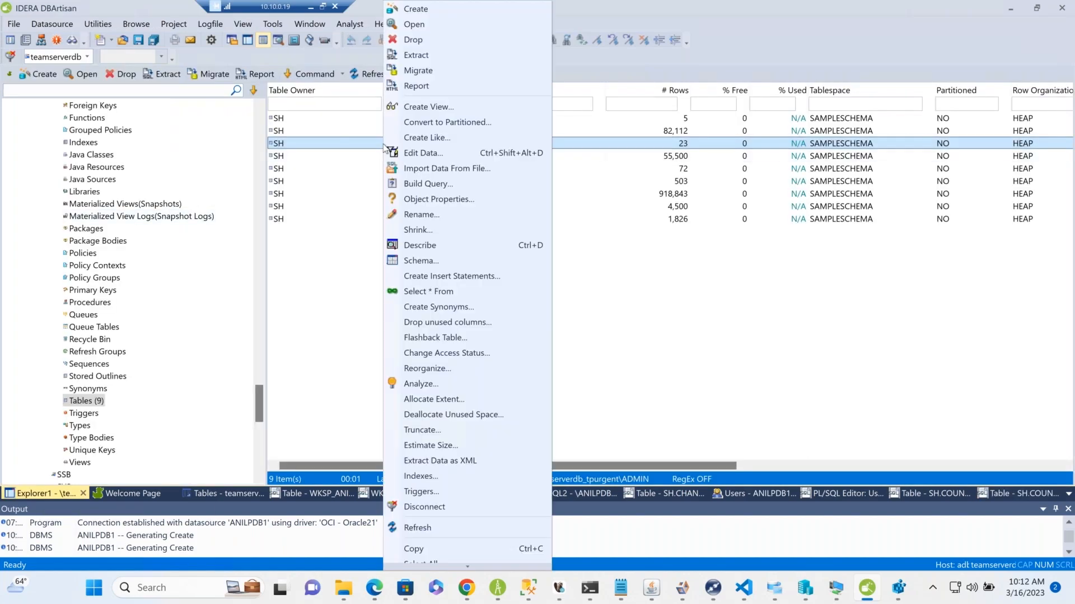
left_click(401, 156)
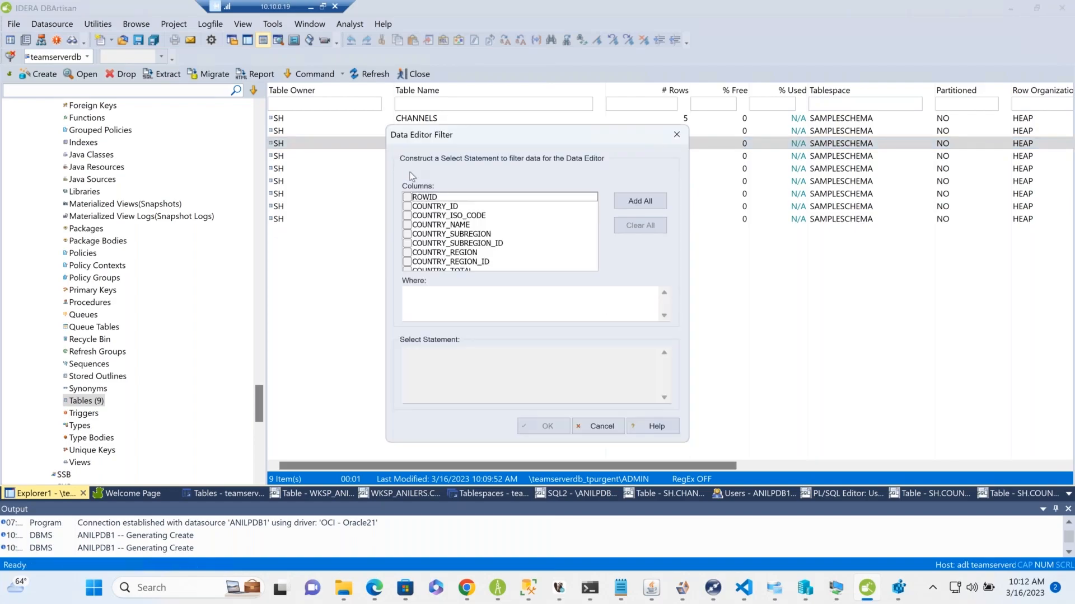
left_click(407, 207)
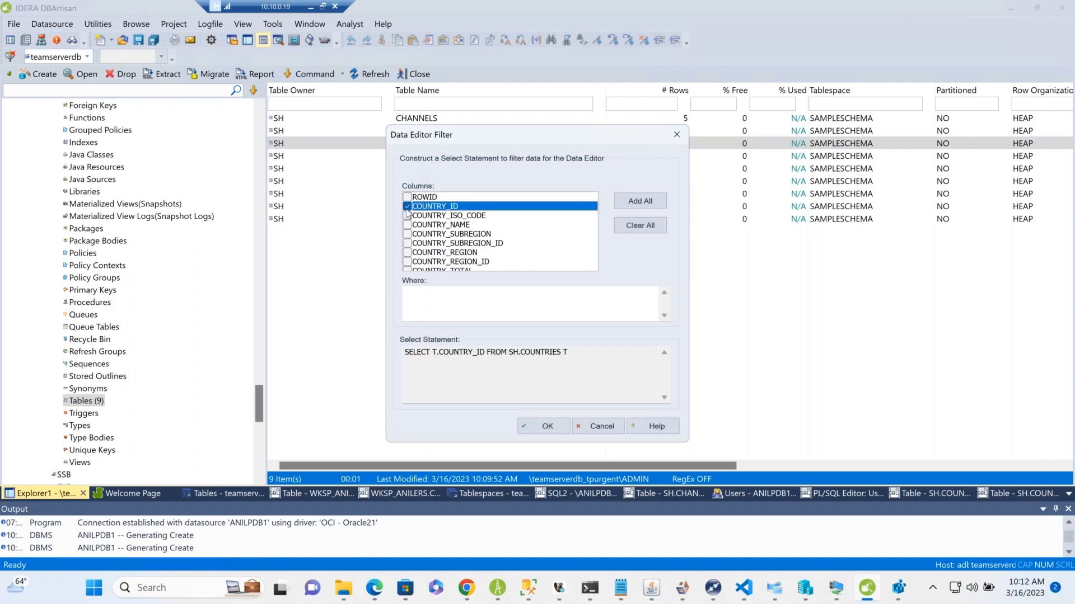
left_click(521, 423)
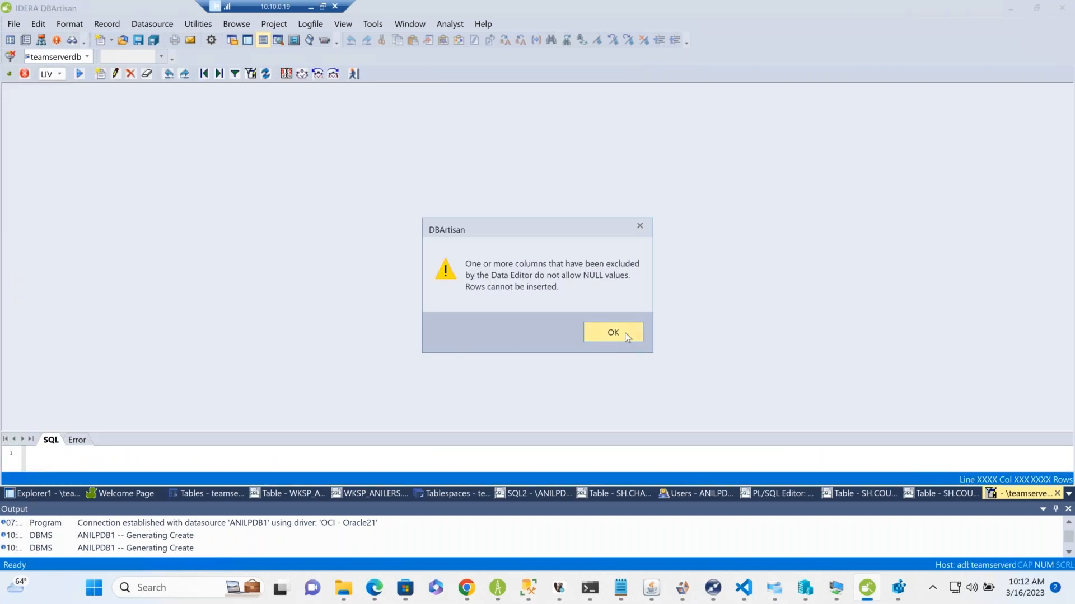
left_click(613, 333)
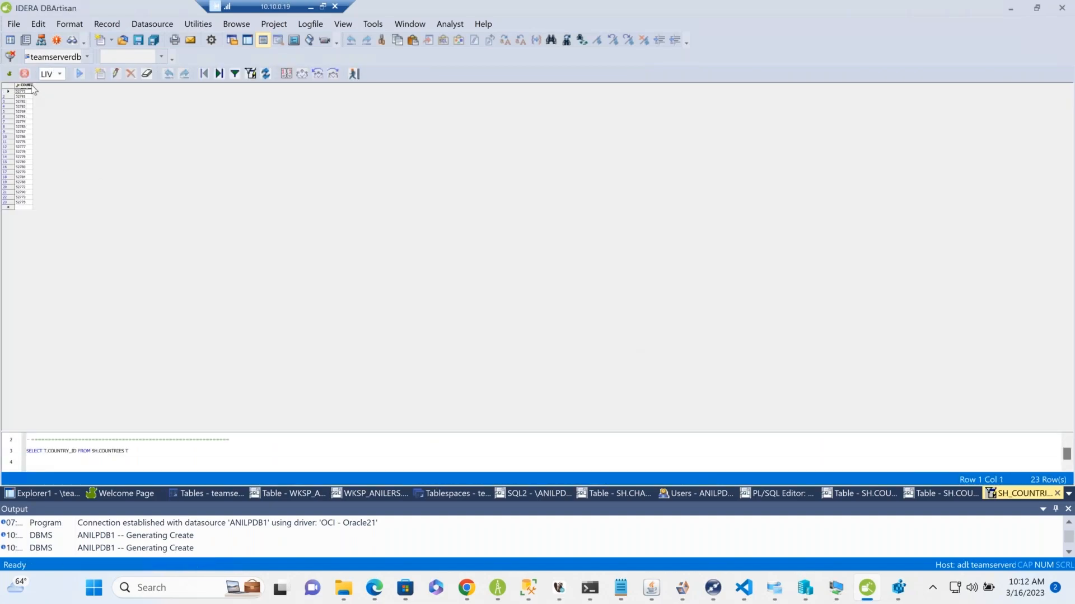
Widen the COUNTRY_ID column, check the execution mode choices and the last rows, and close the data editor.
left_click_drag(32, 88, 132, 88)
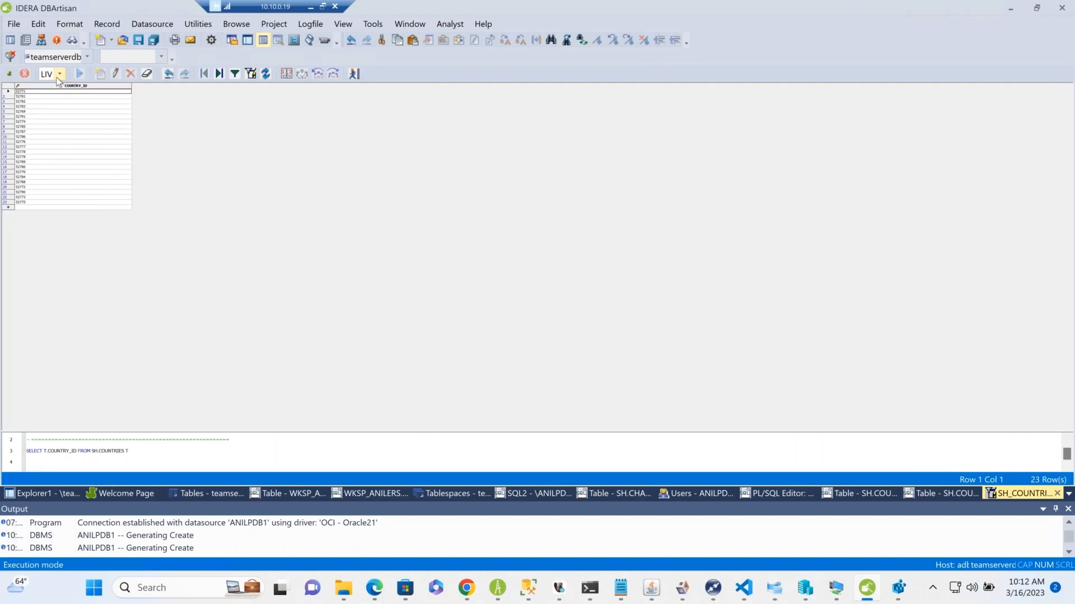
left_click(58, 74)
left_click(57, 89)
left_click(71, 197)
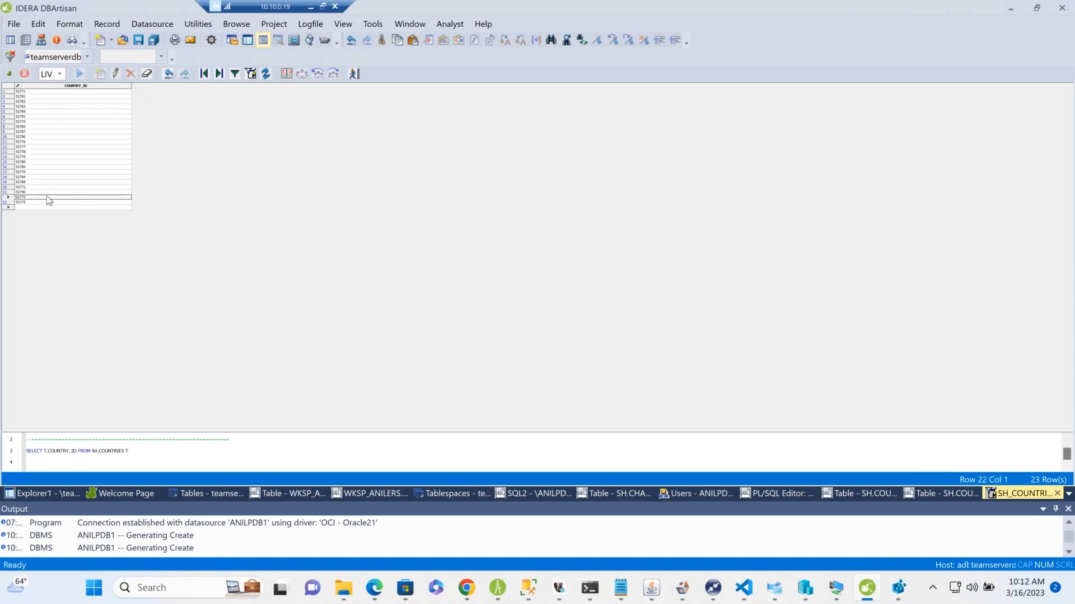
left_click(26, 197)
left_click(59, 207)
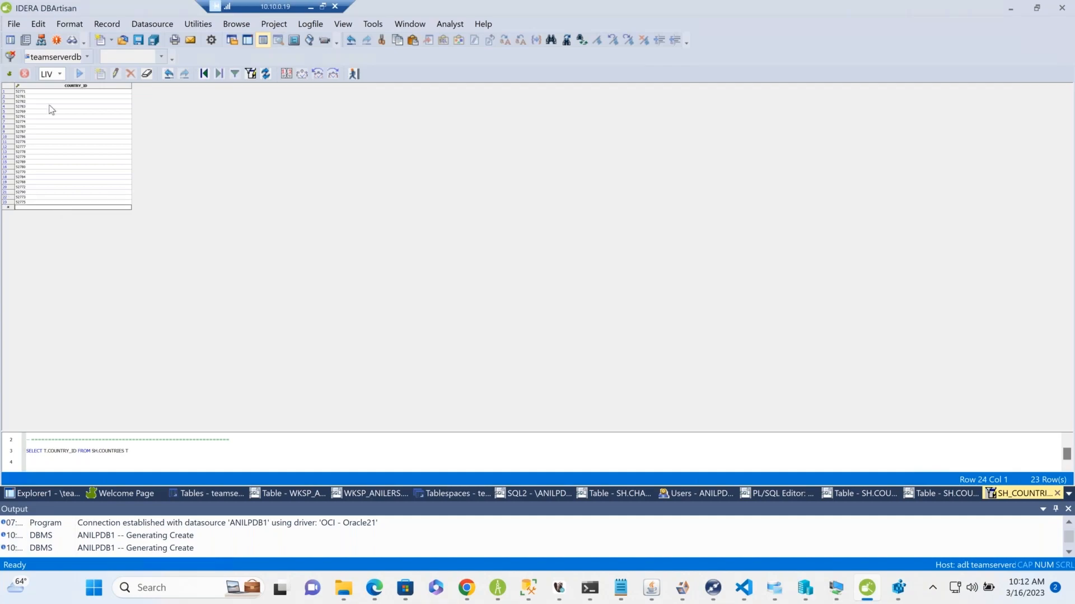
left_click(25, 73)
left_click(354, 73)
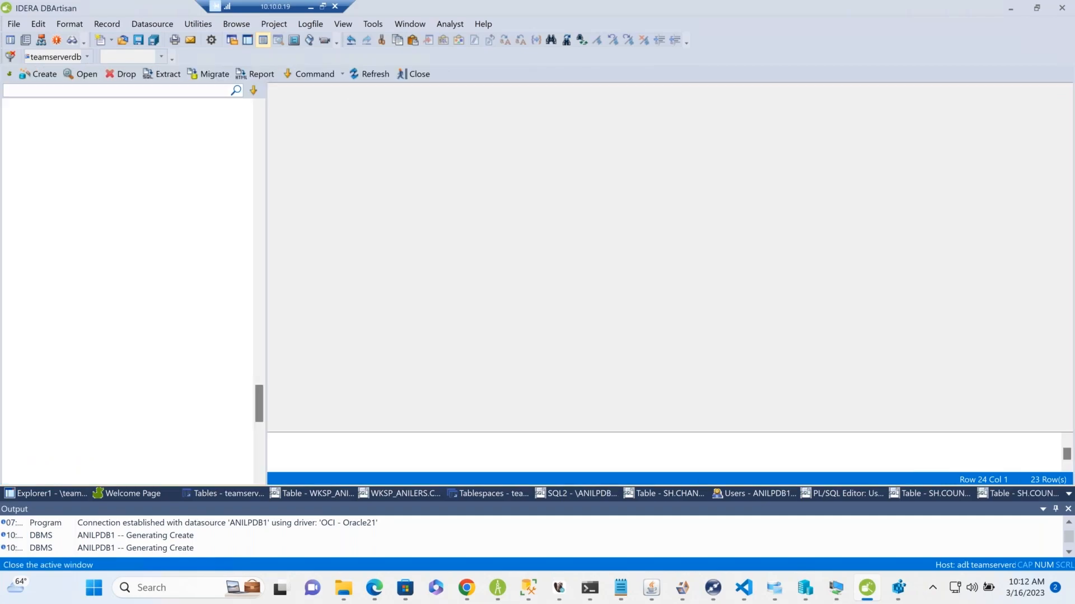
Generate insert statements for the COUNTRY_ID column of SH.COUNTRIES, enlarge the script to read it, and close it.
right_click(327, 149)
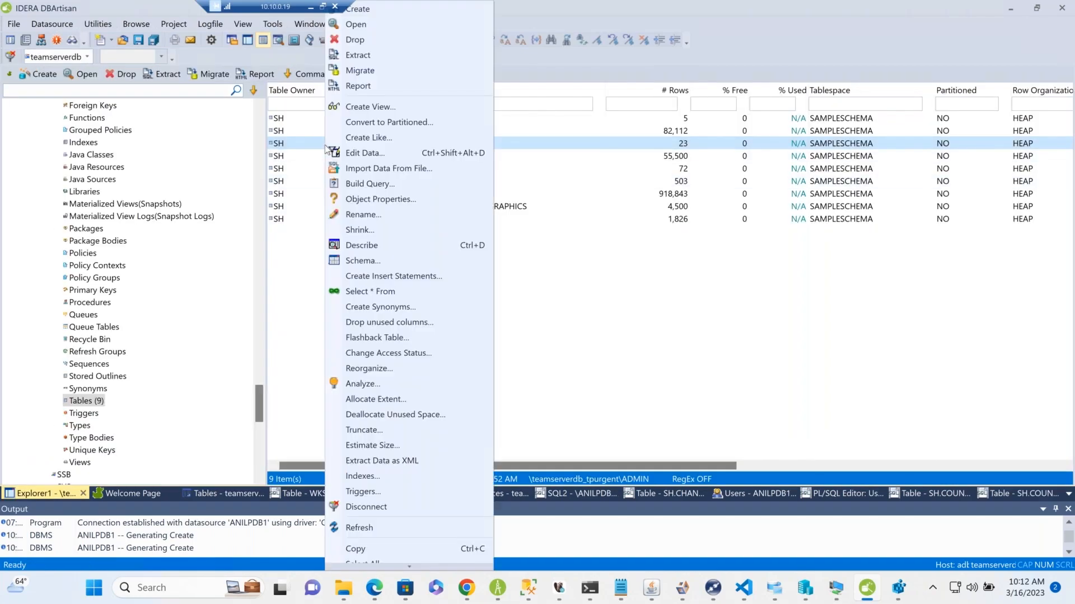
left_click(429, 278)
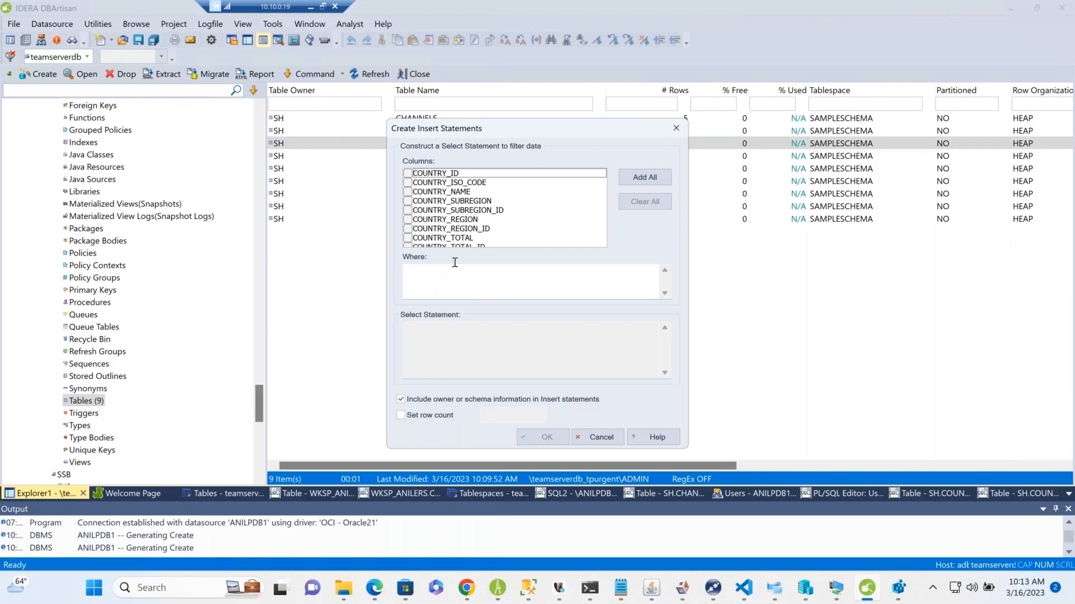
left_click(412, 175)
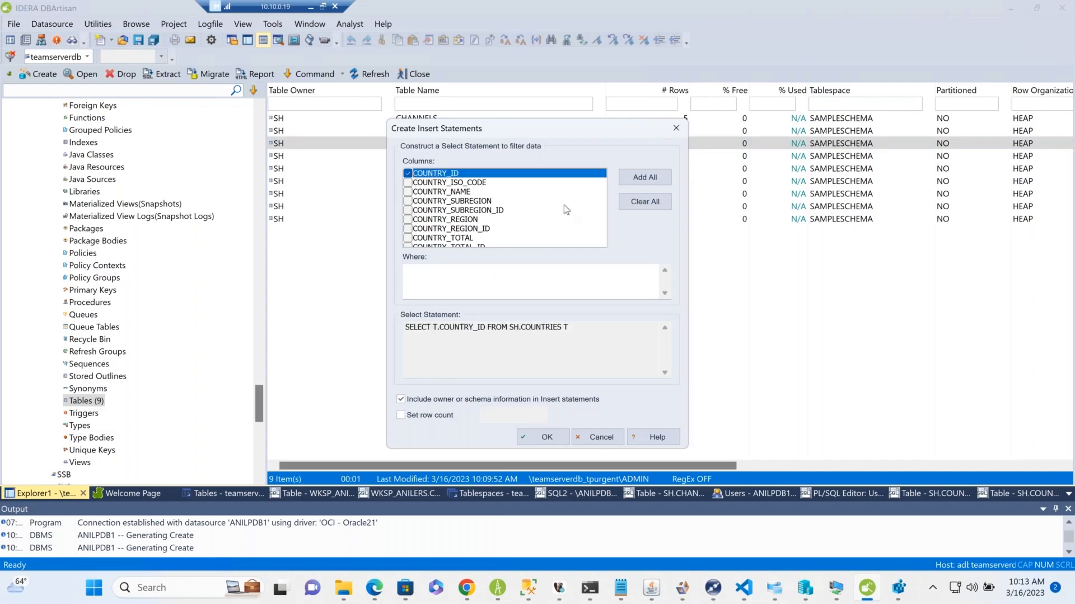
left_click(525, 437)
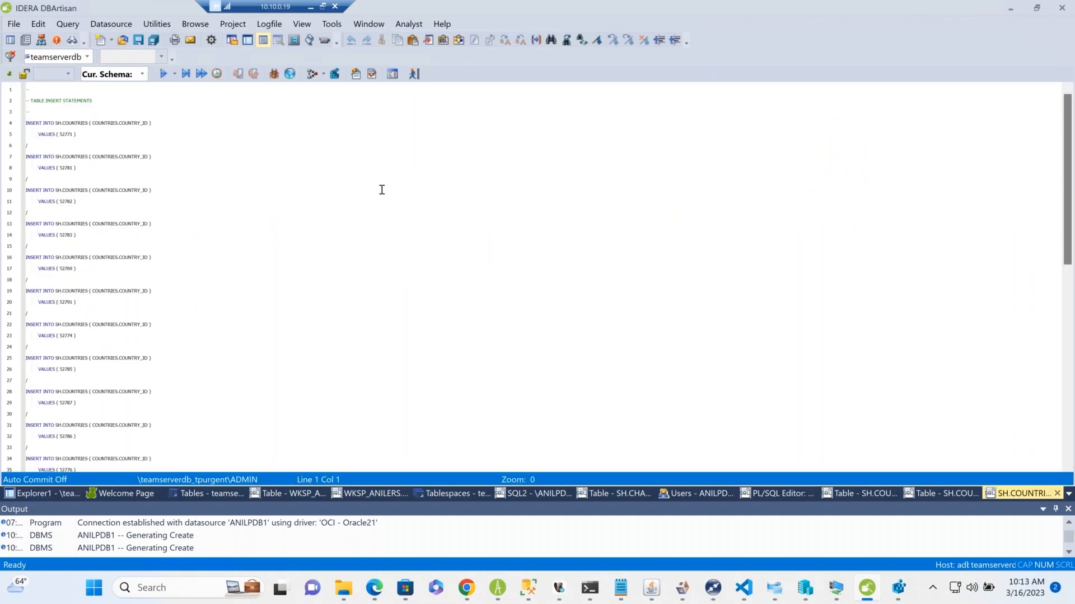
scroll(382, 189, "up", 6, "ctrl")
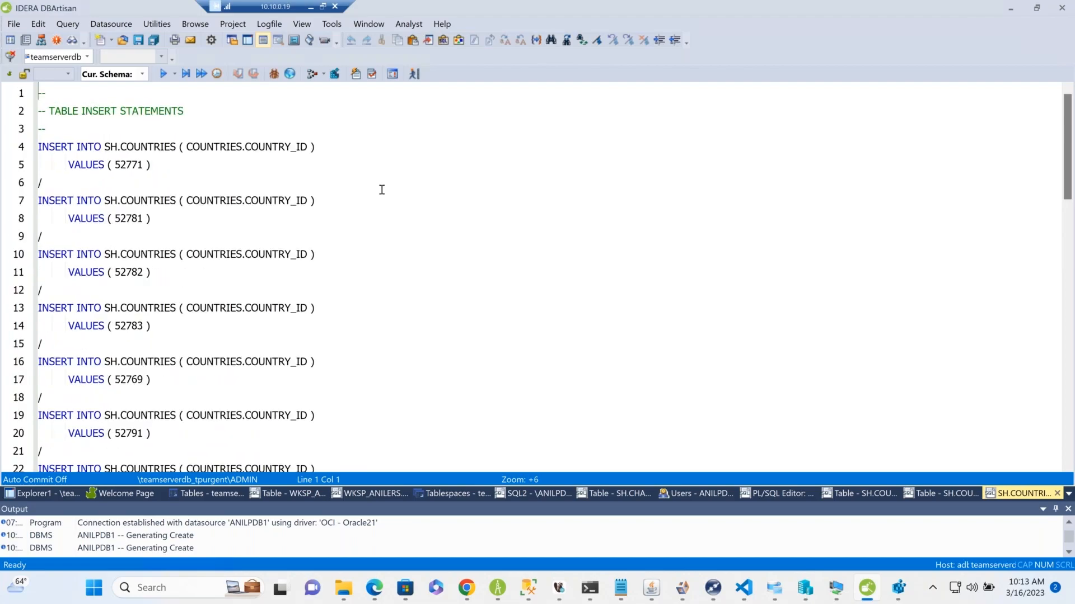
scroll(381, 190, "up", 3, "ctrl")
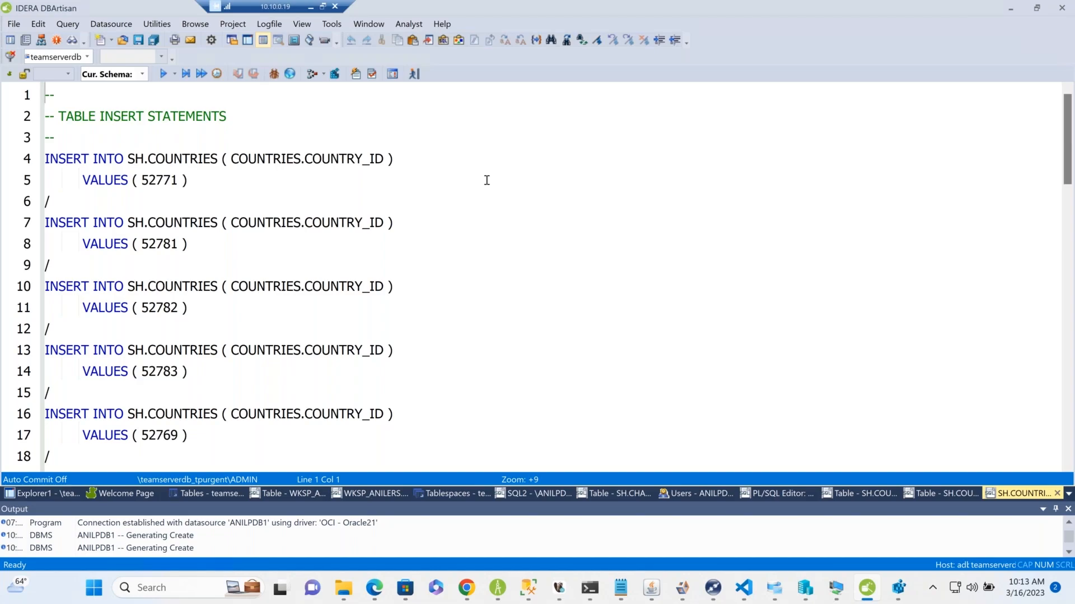
left_click(413, 74)
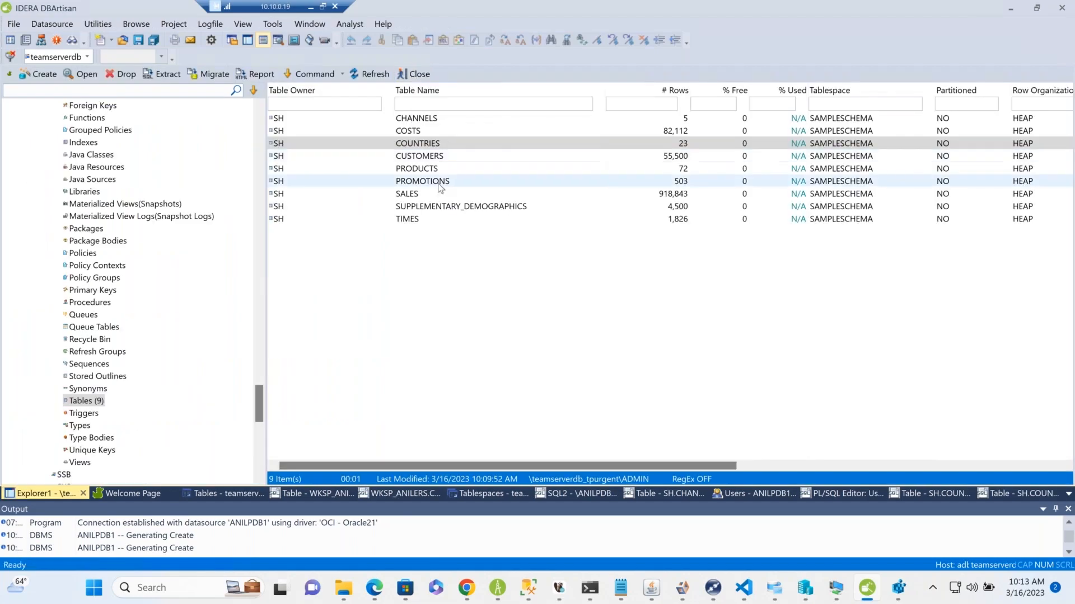
Start building a query from the SH PROMOTIONS table and add the COSTS, COUNTRIES and CUSTOMERS tables to its diagram.
right_click(440, 188)
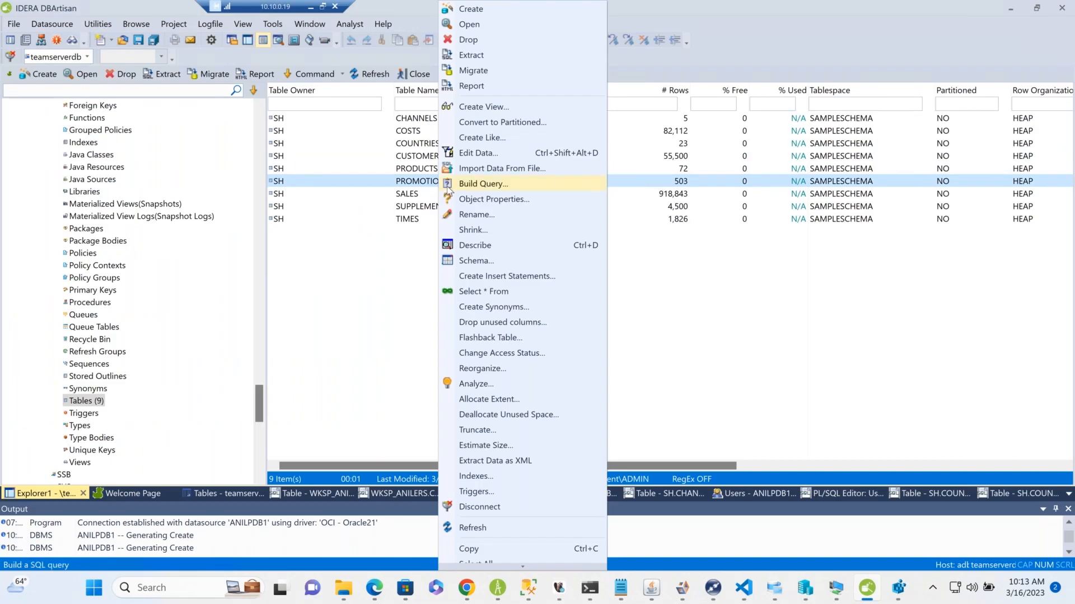
left_click(480, 184)
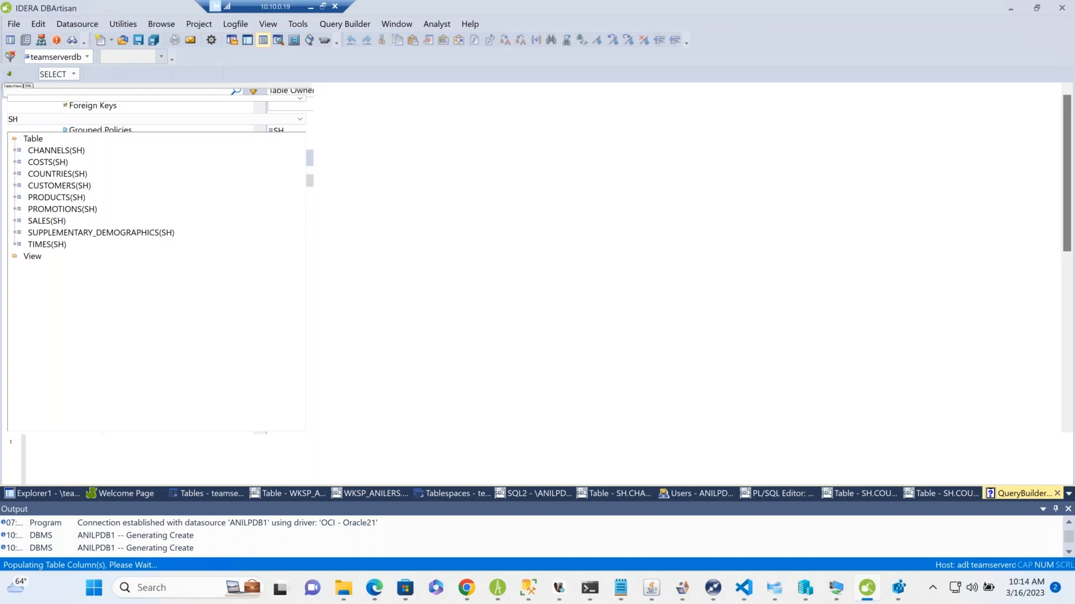
left_click(116, 187, "shift")
left_click(113, 196)
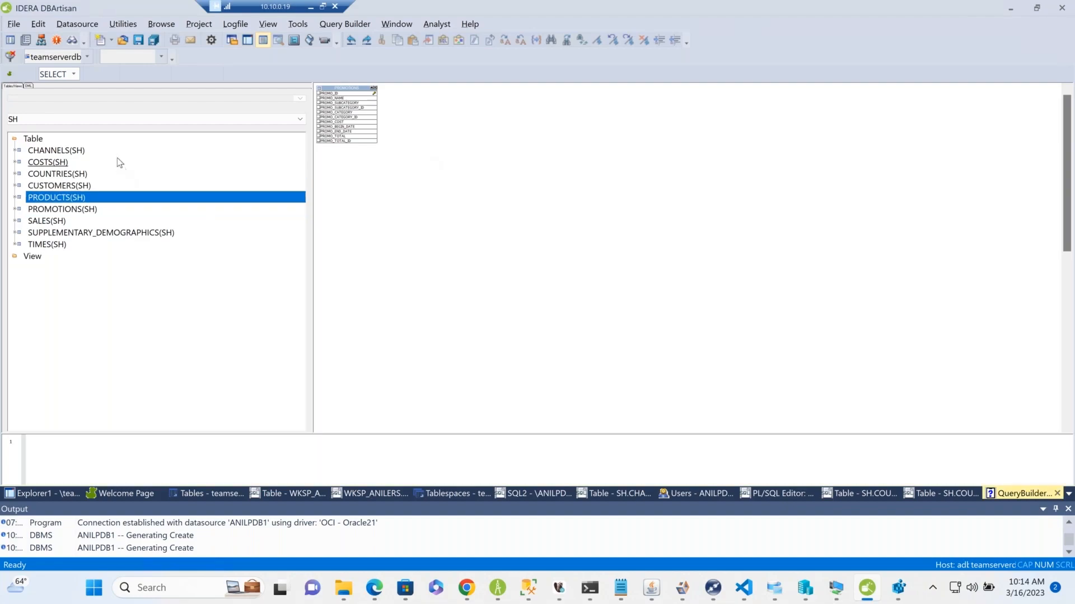
left_click(116, 162)
left_click(110, 185, "shift")
right_click(112, 184)
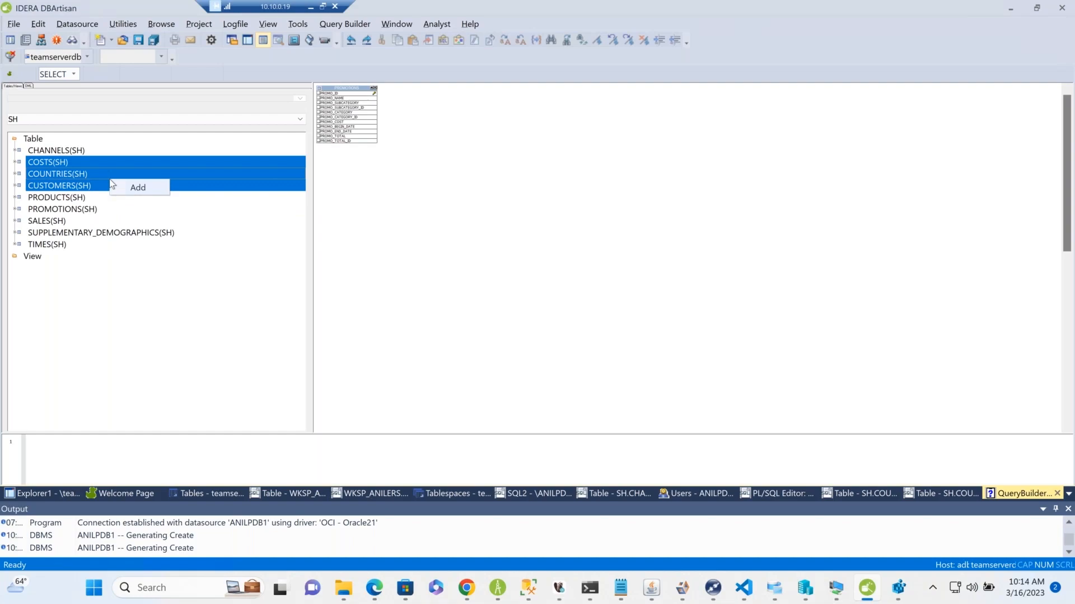
left_click(121, 188)
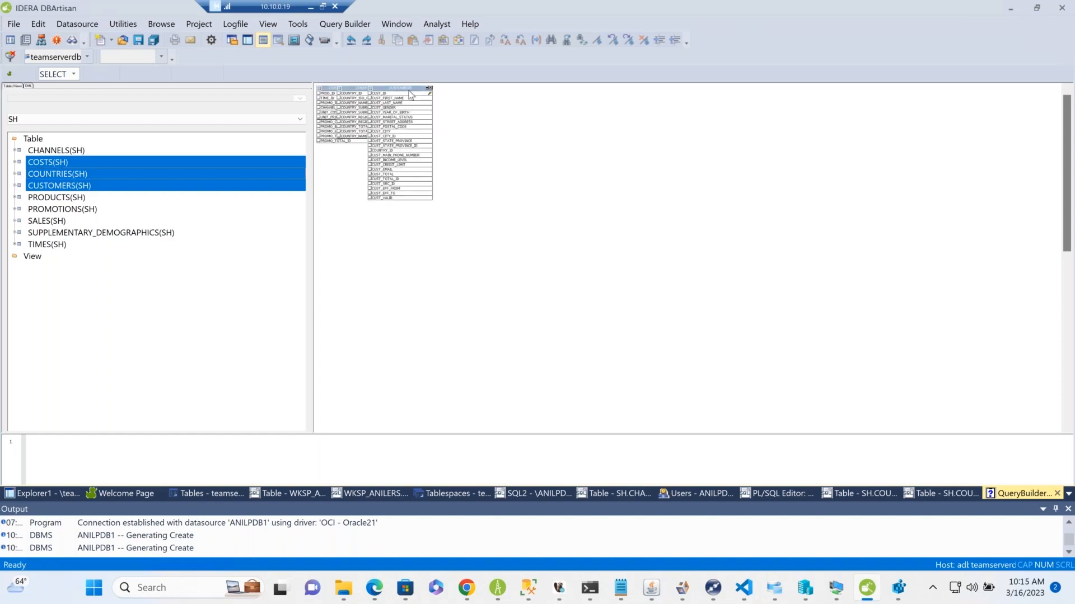
Move the CUSTOMERS and COUNTRIES tables apart in the query diagram and show the datatypes of the COUNTRIES columns.
left_click_drag(414, 88, 564, 111)
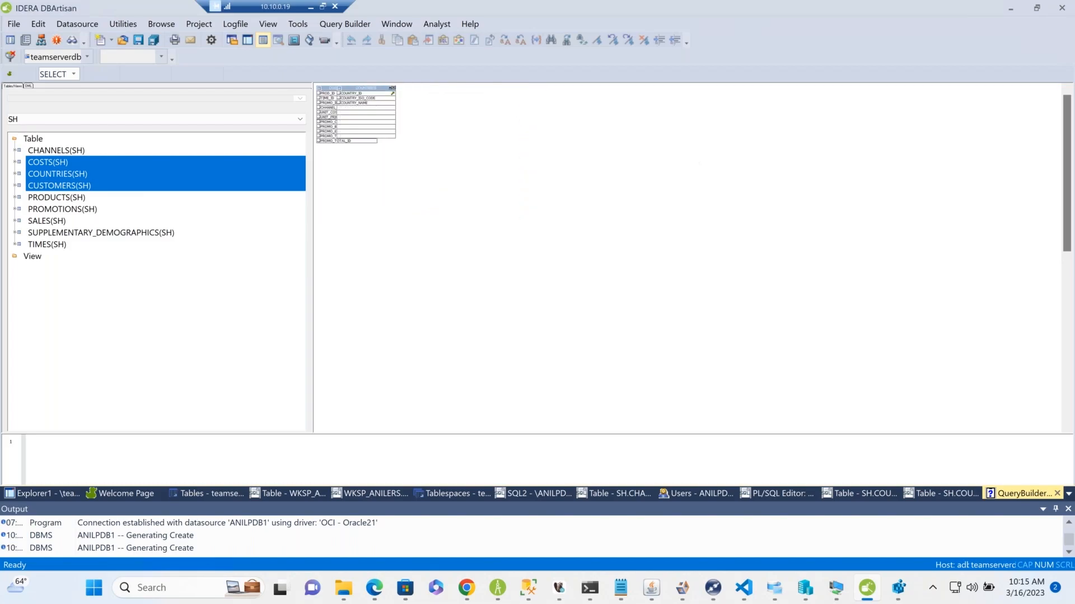
left_click_drag(369, 88, 459, 133)
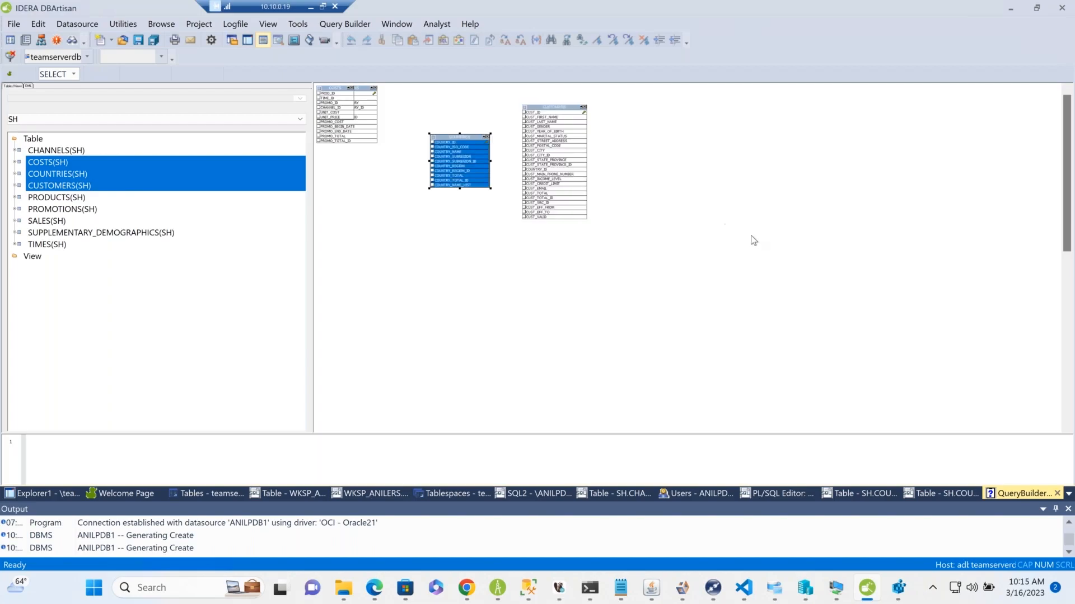
right_click(349, 167)
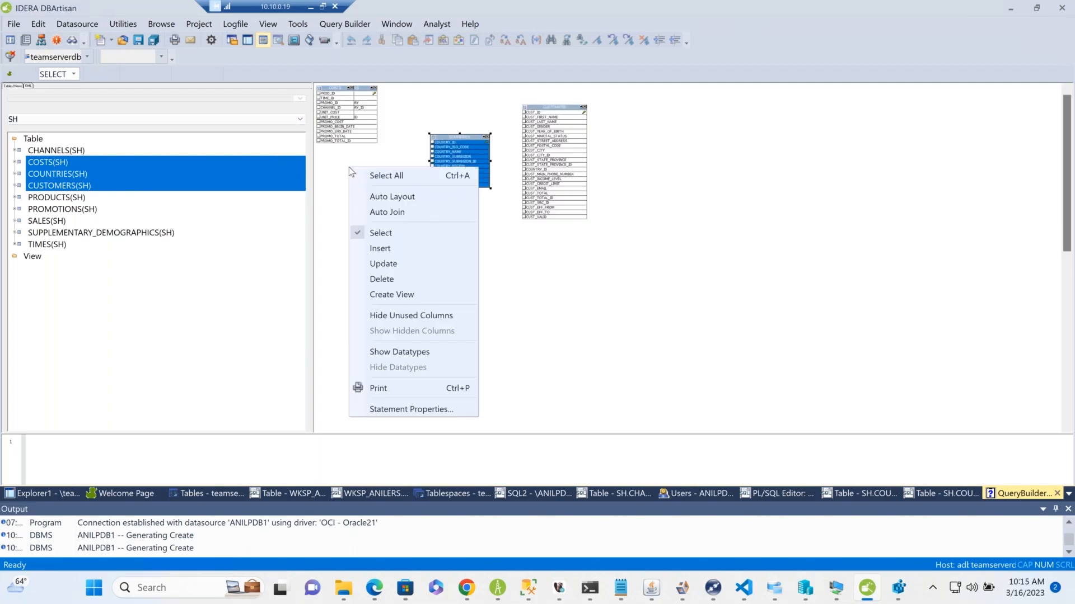
left_click(441, 352)
left_click(377, 211)
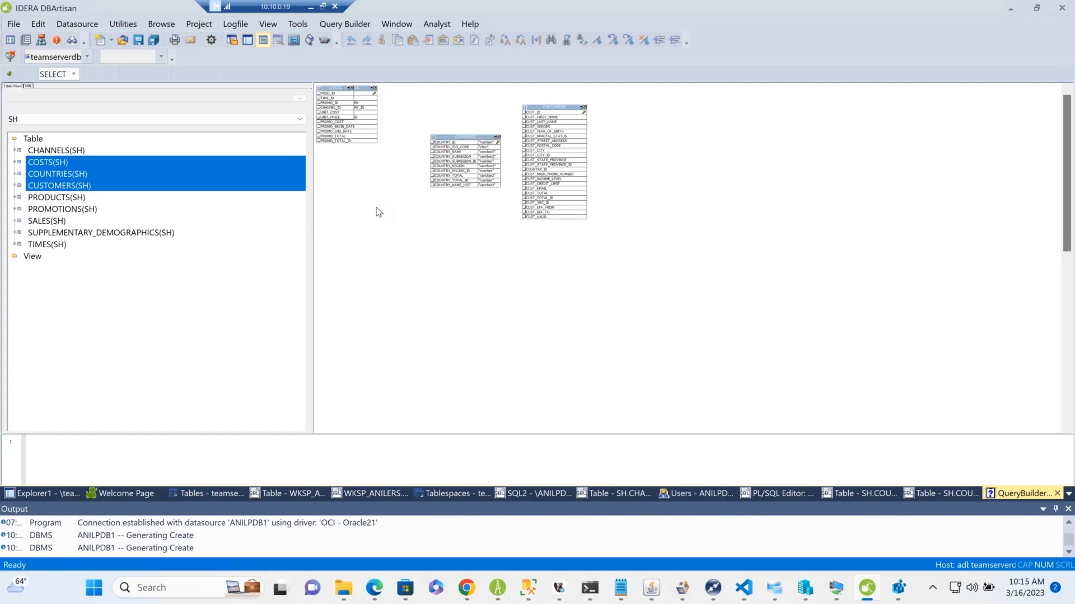
Show the datatypes of all tables in the query diagram and apply Auto Layout to them.
key("ctrl+a")
right_click(376, 208)
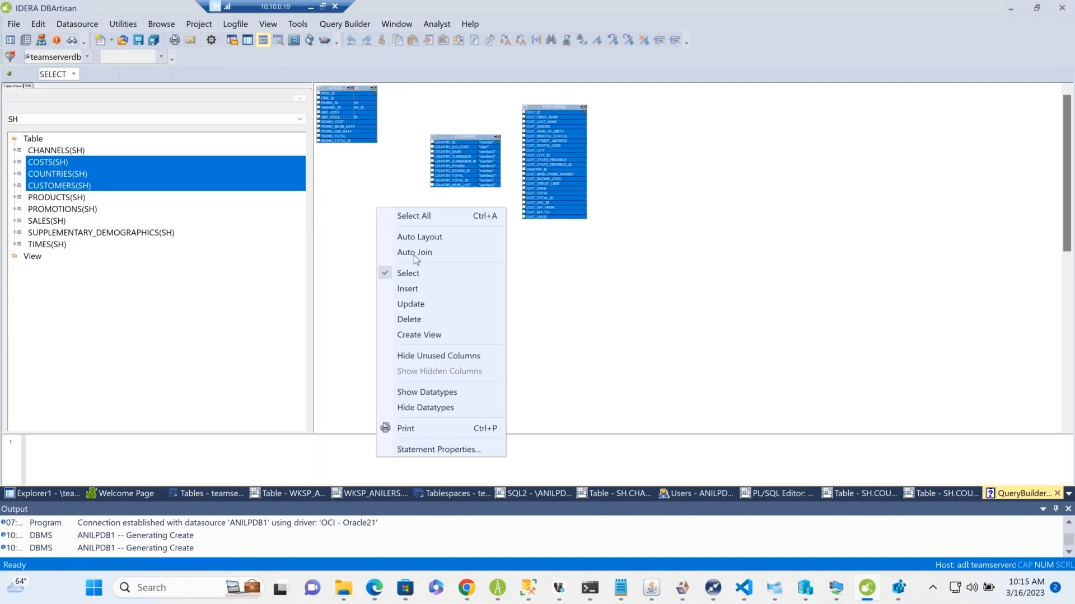
left_click(442, 396)
right_click(664, 203)
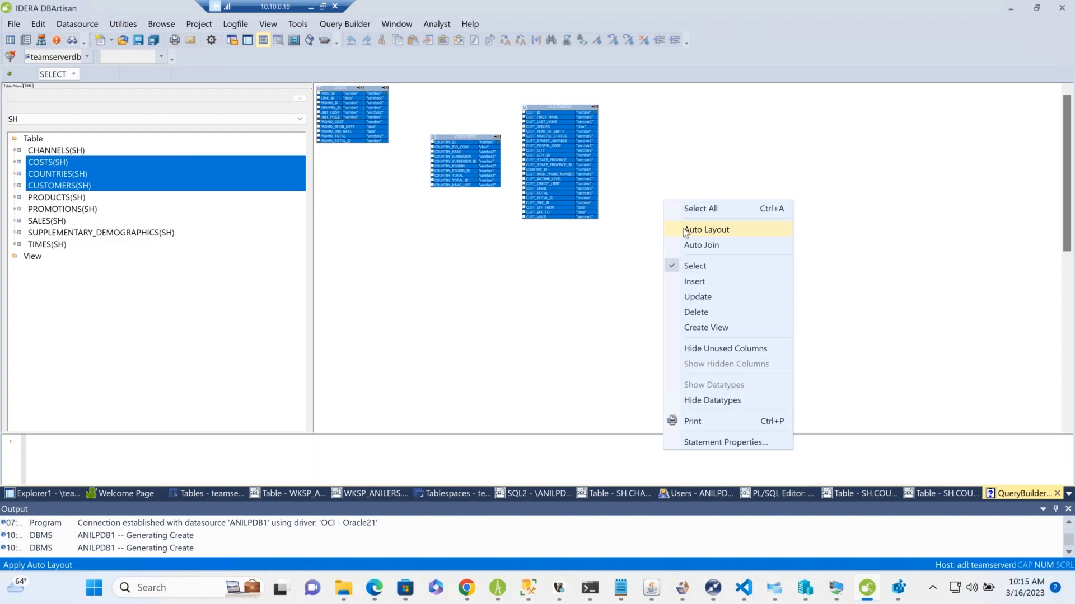
left_click(685, 230)
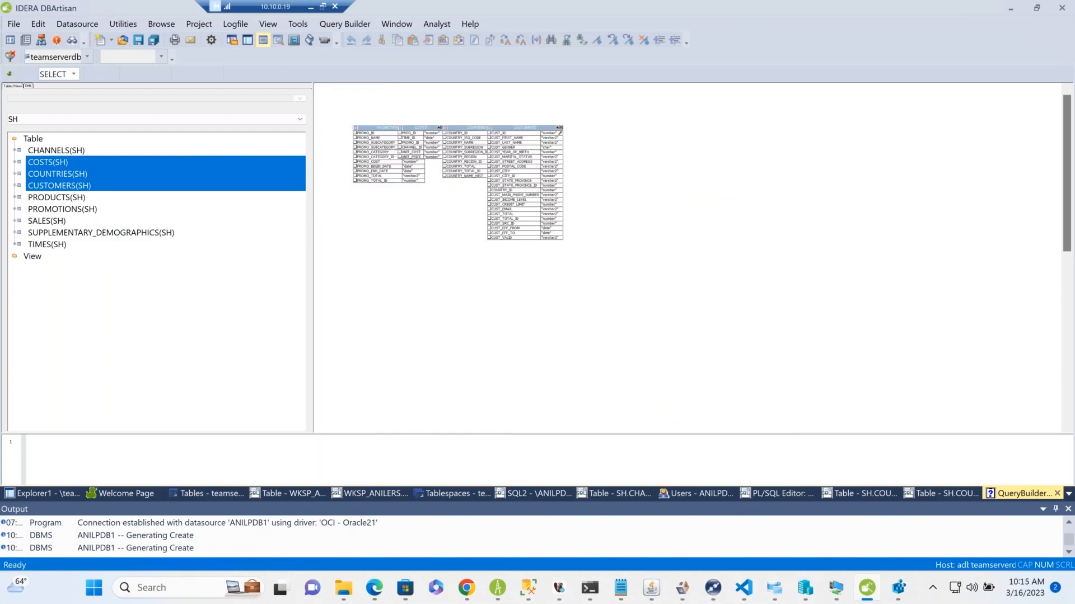
Apply Auto Join to all the tables in the query diagram.
right_click(658, 164)
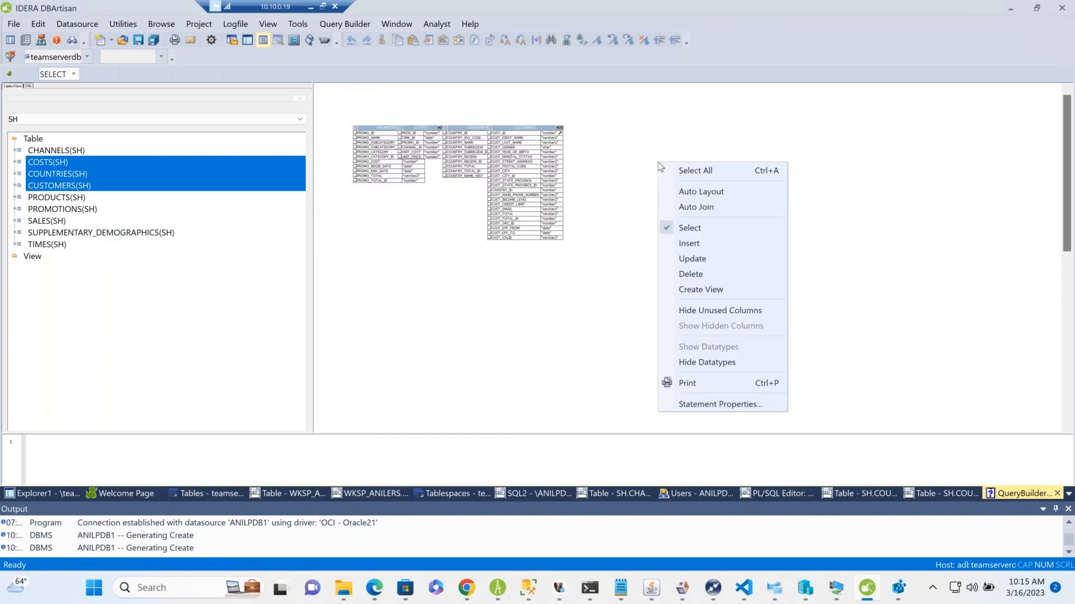
left_click(681, 206)
right_click(677, 202)
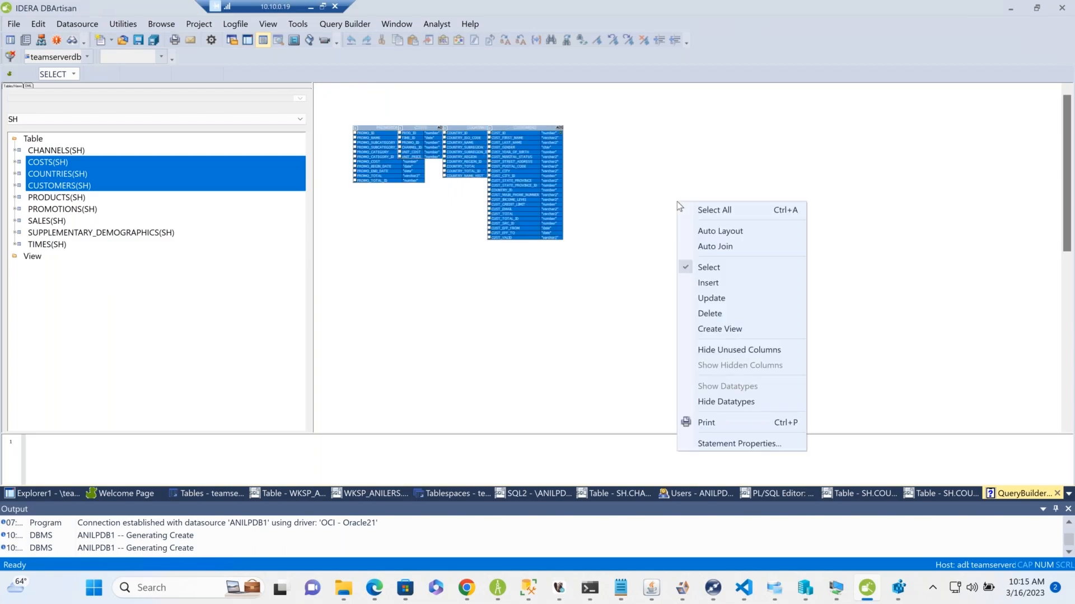
left_click(694, 247)
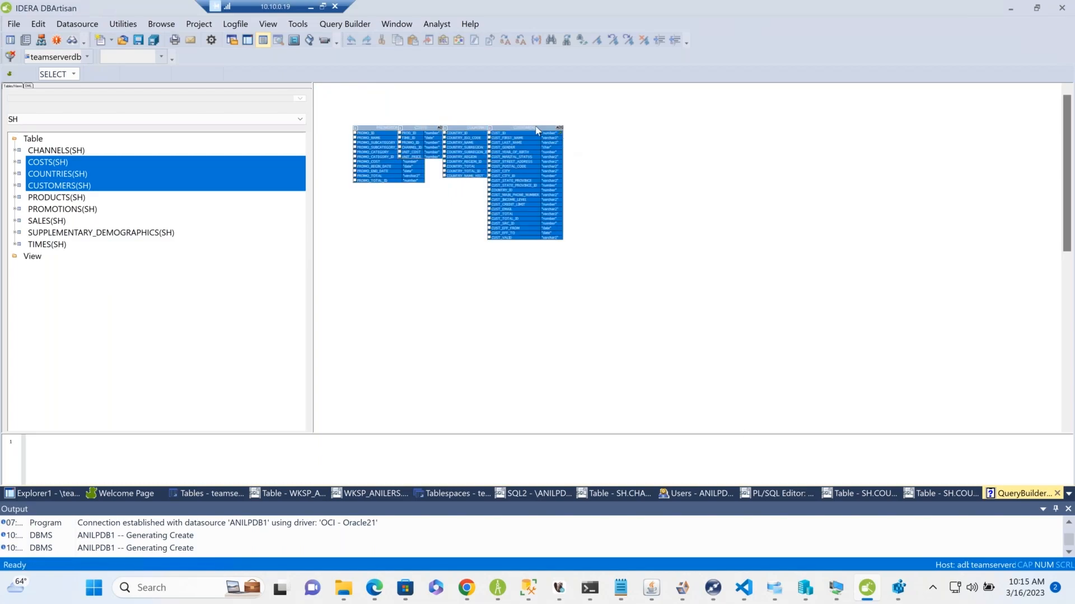
Spread the PROMOTIONS, COSTS, COUNTRIES and CUSTOMERS tables apart in the query diagram so none overlap.
left_click_drag(538, 128, 663, 130)
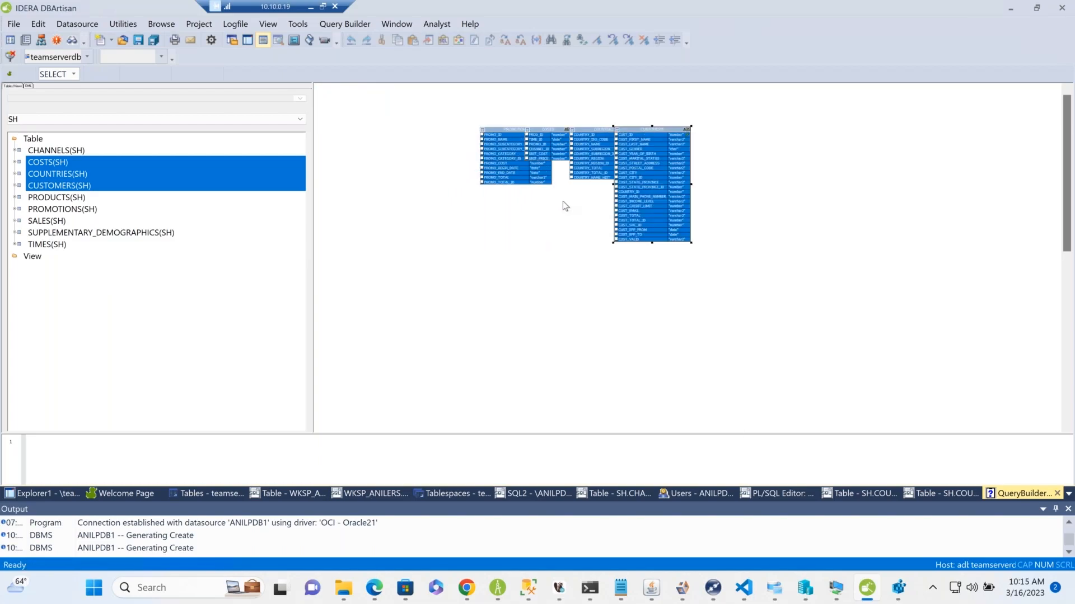
left_click(562, 201)
left_click_drag(502, 130, 440, 112)
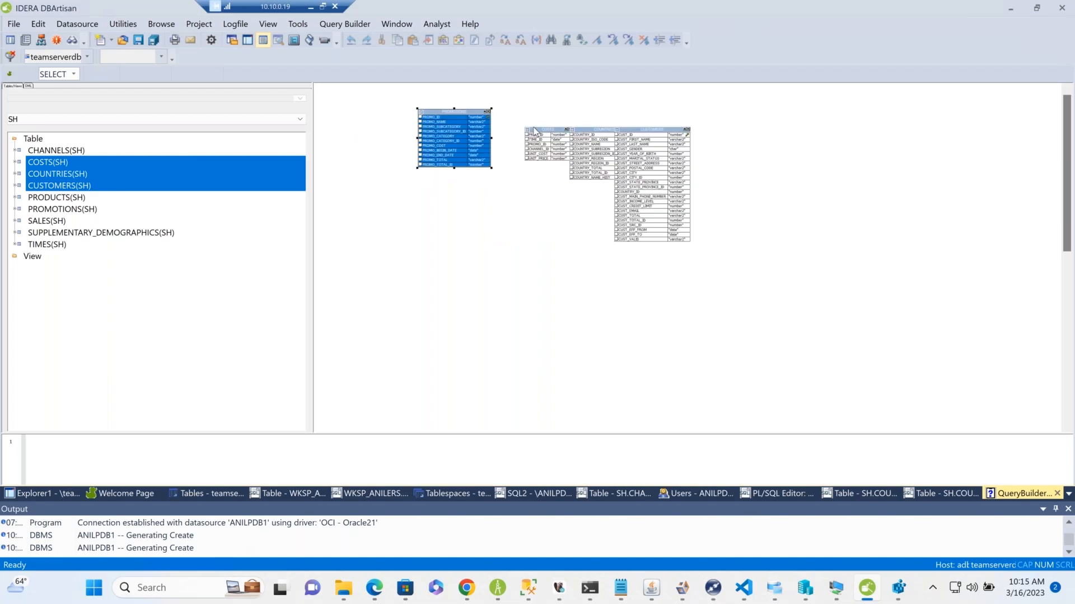
left_click_drag(525, 151, 469, 221)
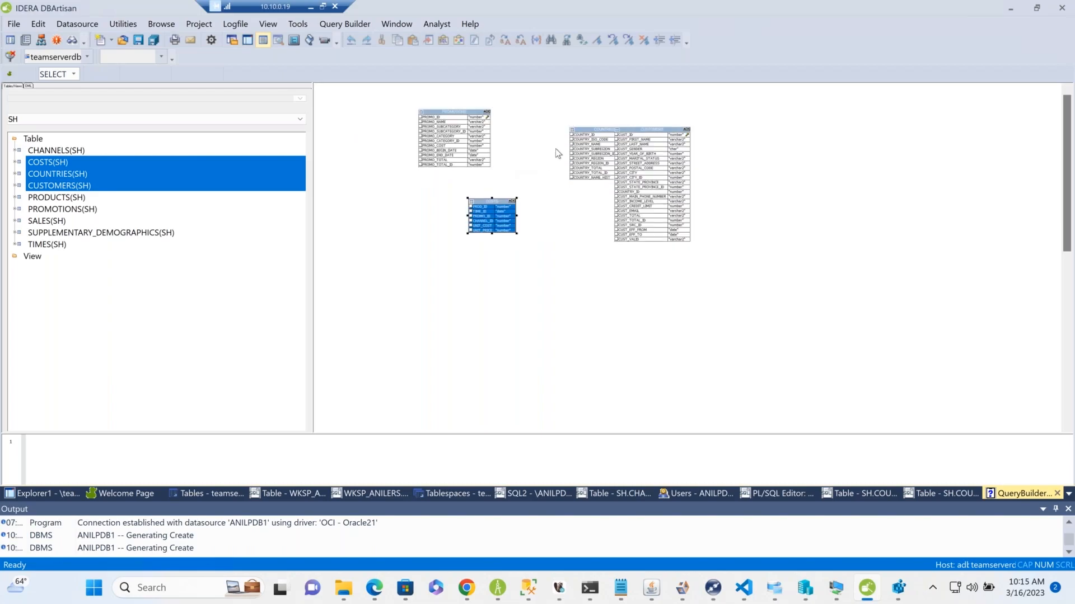
left_click_drag(581, 135, 540, 112)
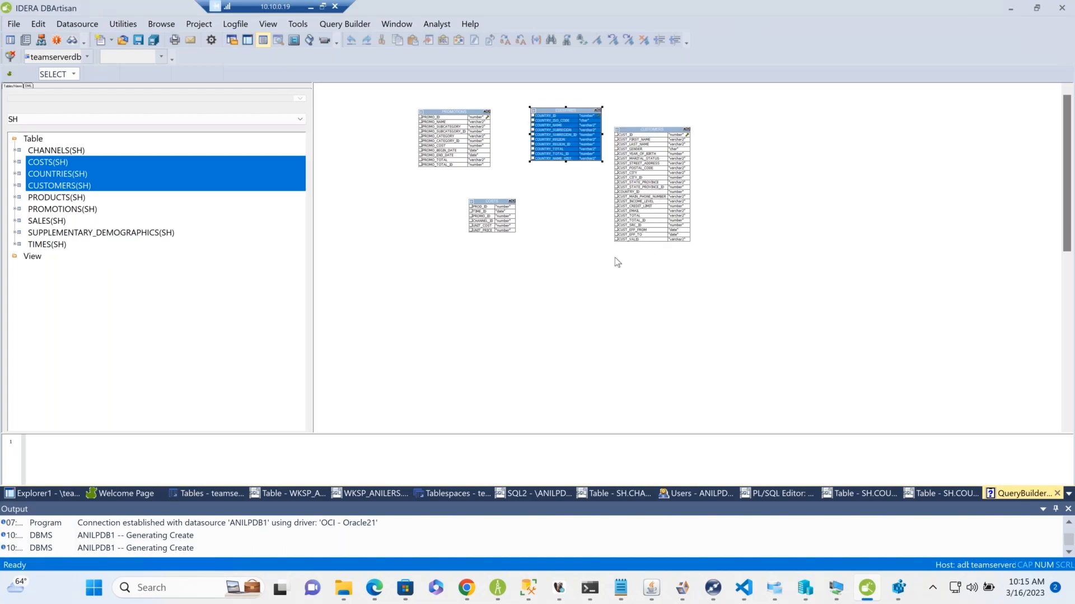
Add PROMO_ID from PROMOTIONS, PROMO_ID from COSTS and COUNTRY_ID from COUNTRIES to the query's selected columns.
left_click(421, 117)
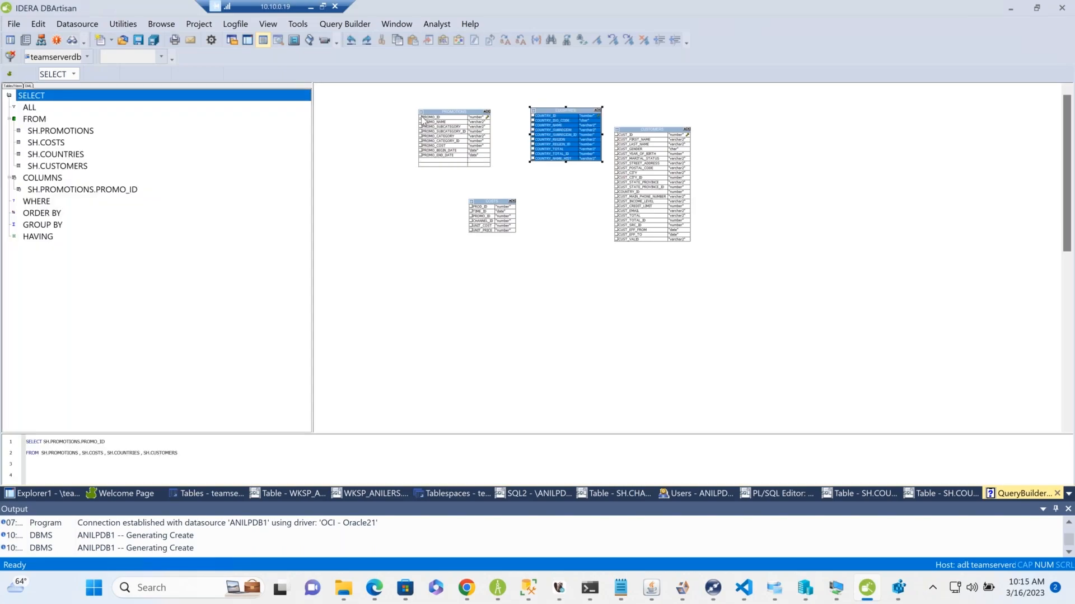
left_click(421, 117)
left_click(421, 117)
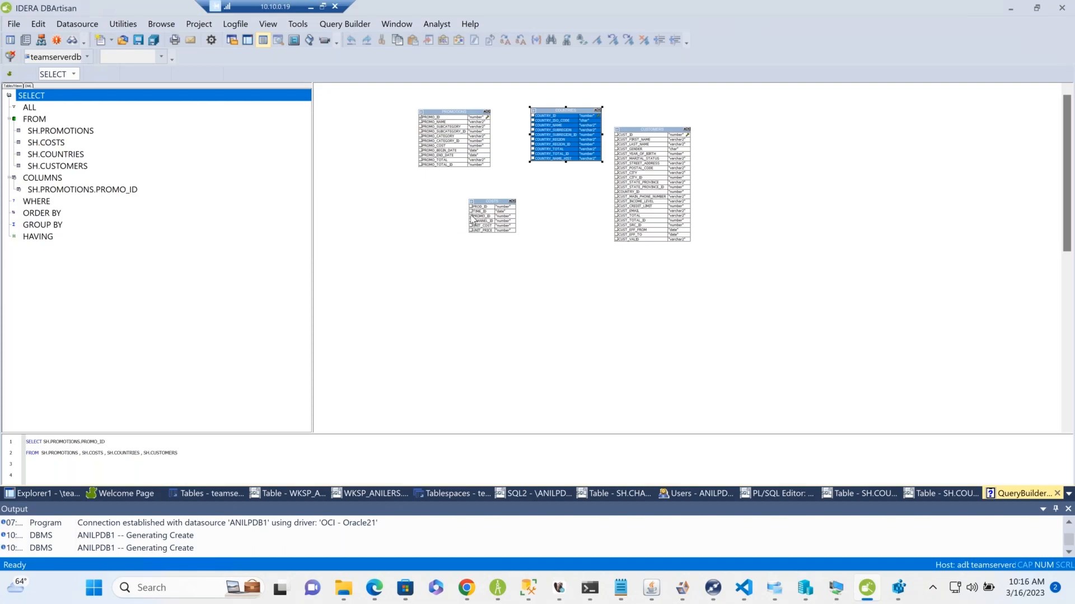
left_click(471, 216)
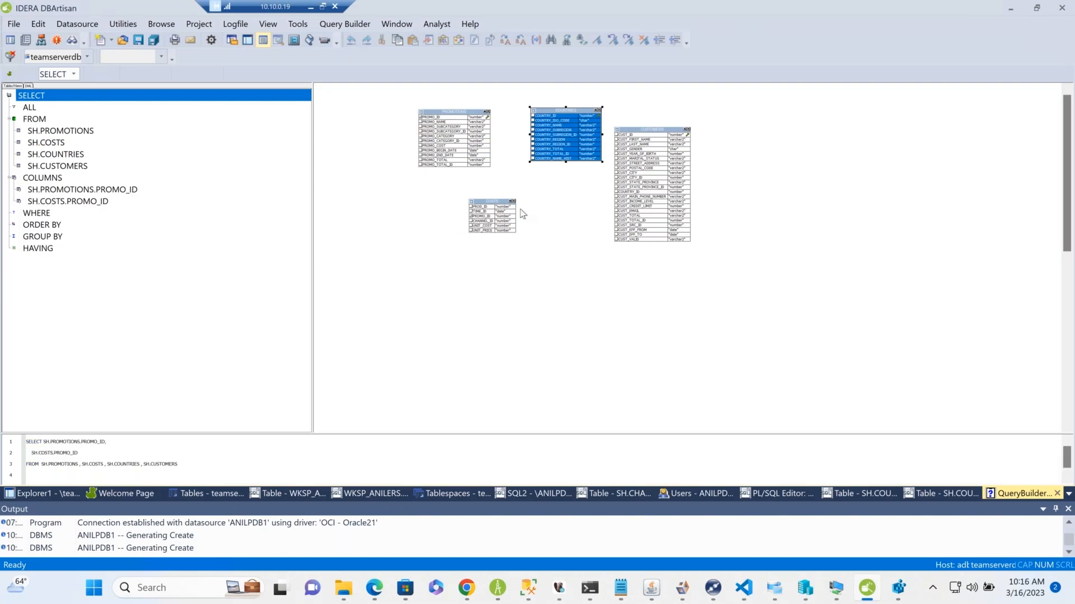
left_click(533, 116)
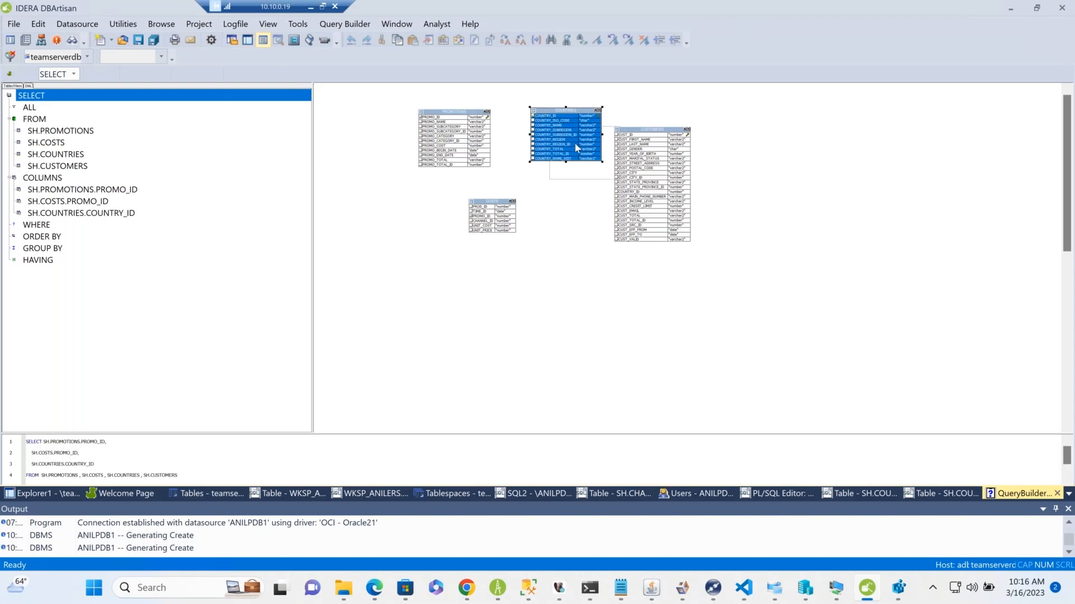
Join COUNTRIES to CUSTOMERS on COUNTRY_ID and PROMOTIONS to COSTS on PROMO_ID in the diagram.
left_click_drag(569, 109, 562, 119)
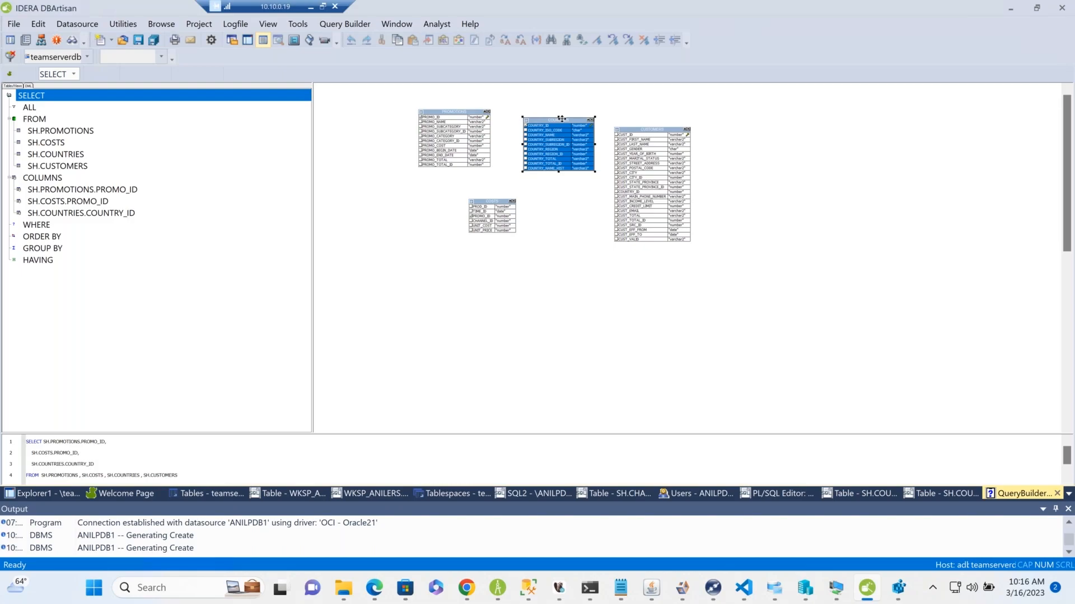
right_click(559, 126)
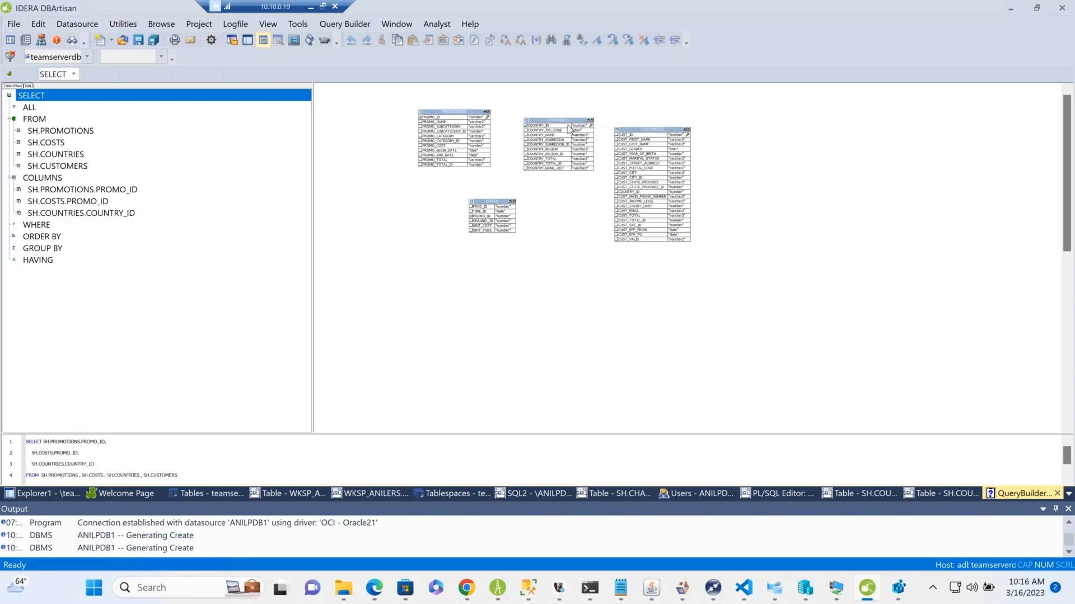
left_click_drag(573, 133, 611, 152)
left_click_drag(600, 157, 615, 191)
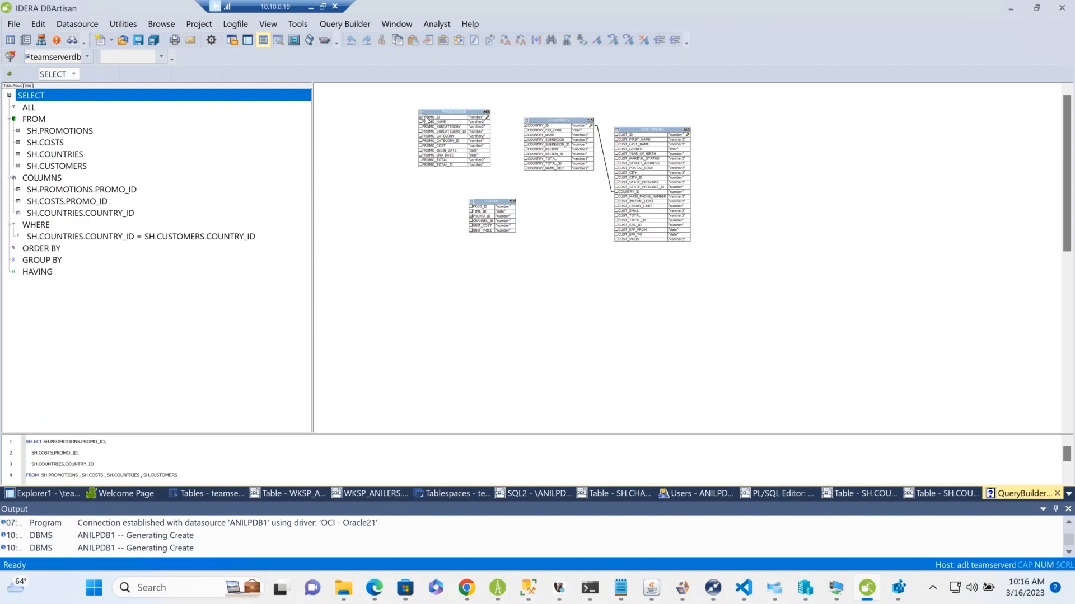
left_click_drag(432, 120, 476, 216)
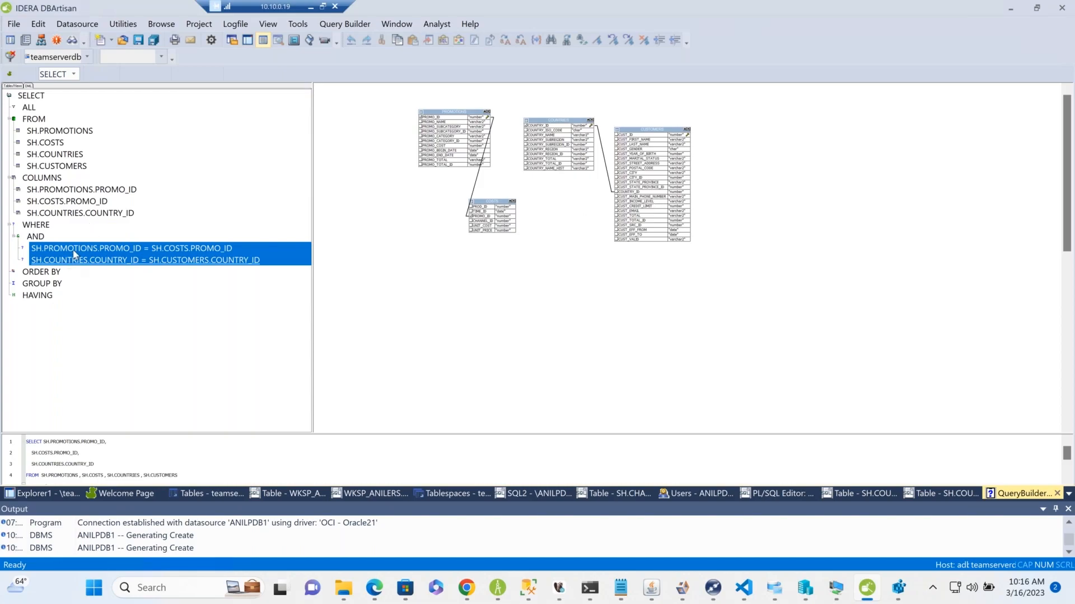
Enlarge the generated SELECT statement and copy it over the existing query in the last SH.COUNTRIES query window.
left_click_drag(281, 436, 305, 261)
scroll(406, 389, "up", 8)
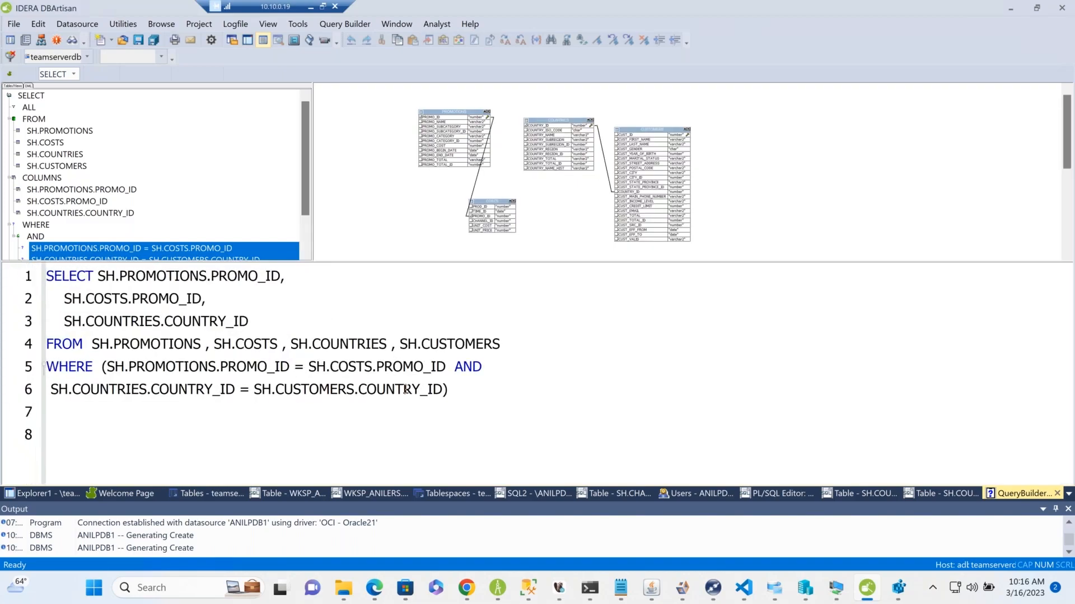
left_click_drag(472, 406, 6, 245)
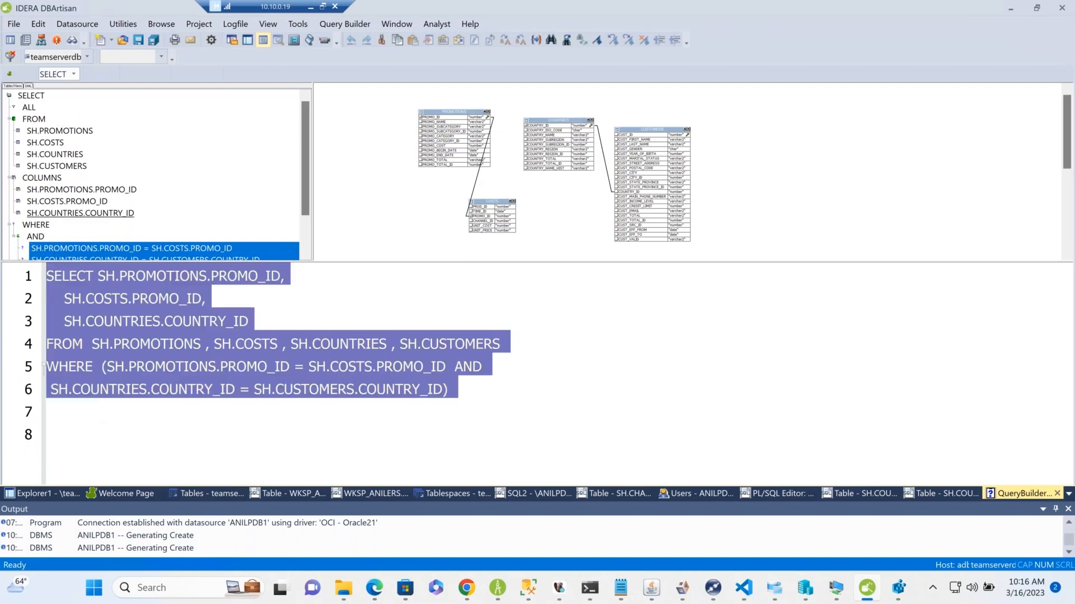
left_click(932, 494)
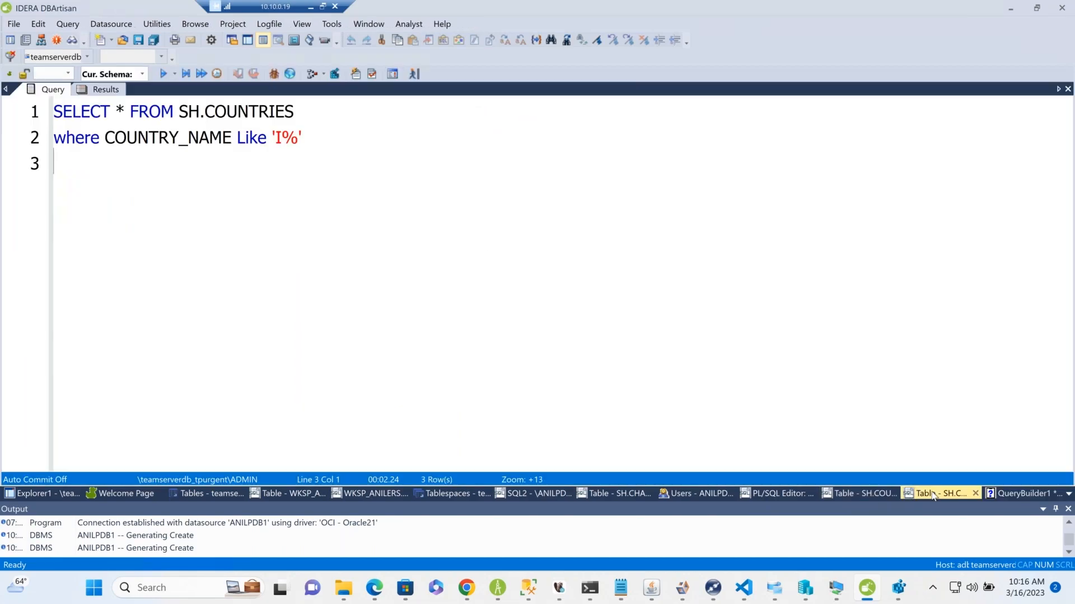
left_click(7, 122)
left_click_drag(6, 110, 6, 91)
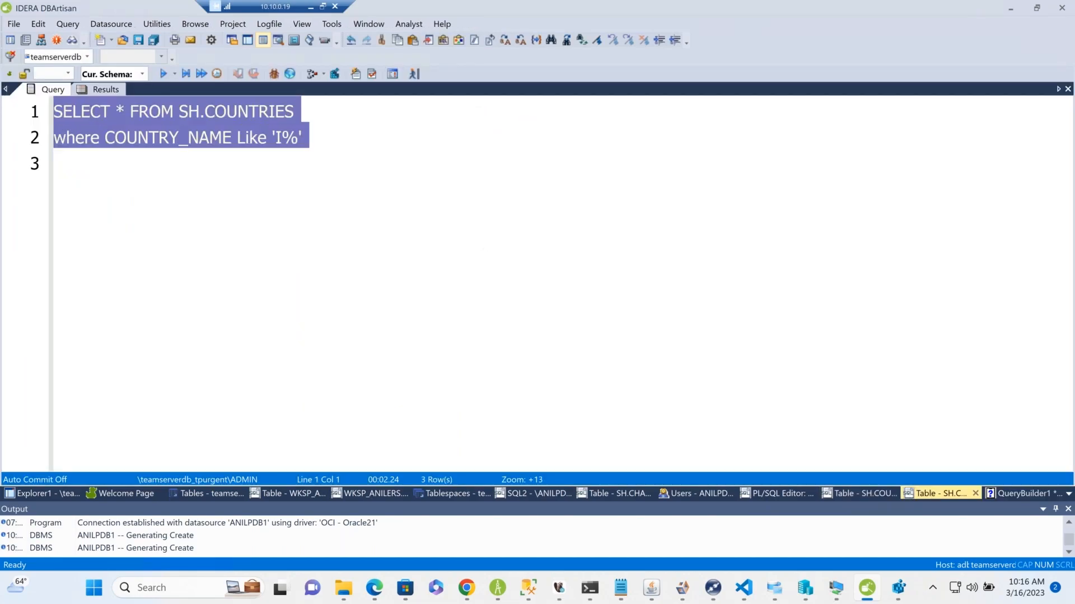
key("ctrl+v")
Format the pasted SELECT statement and check its syntax.
right_click(430, 140)
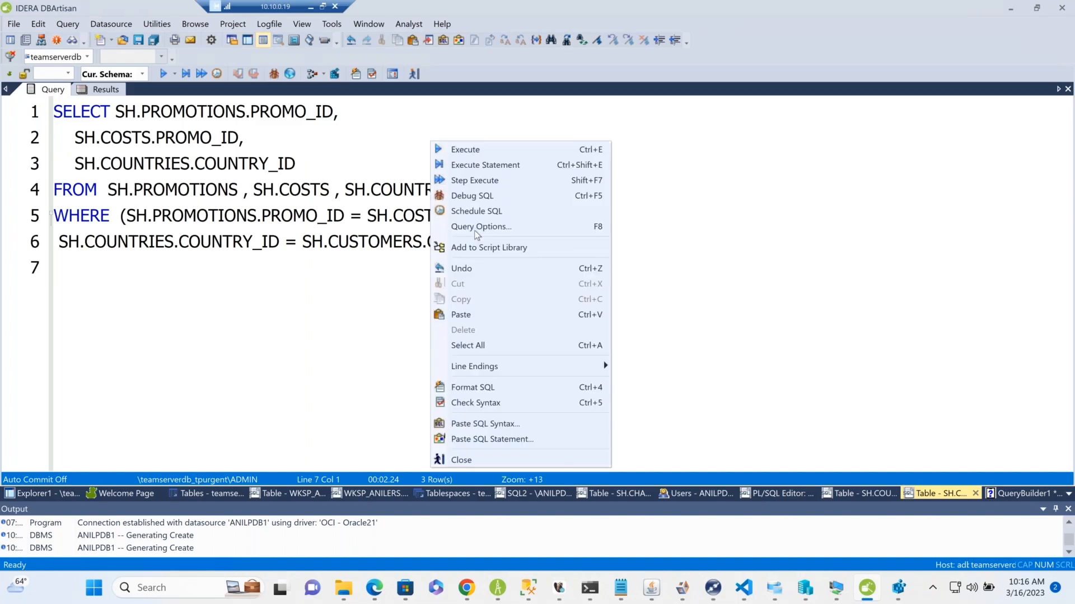
left_click(484, 389)
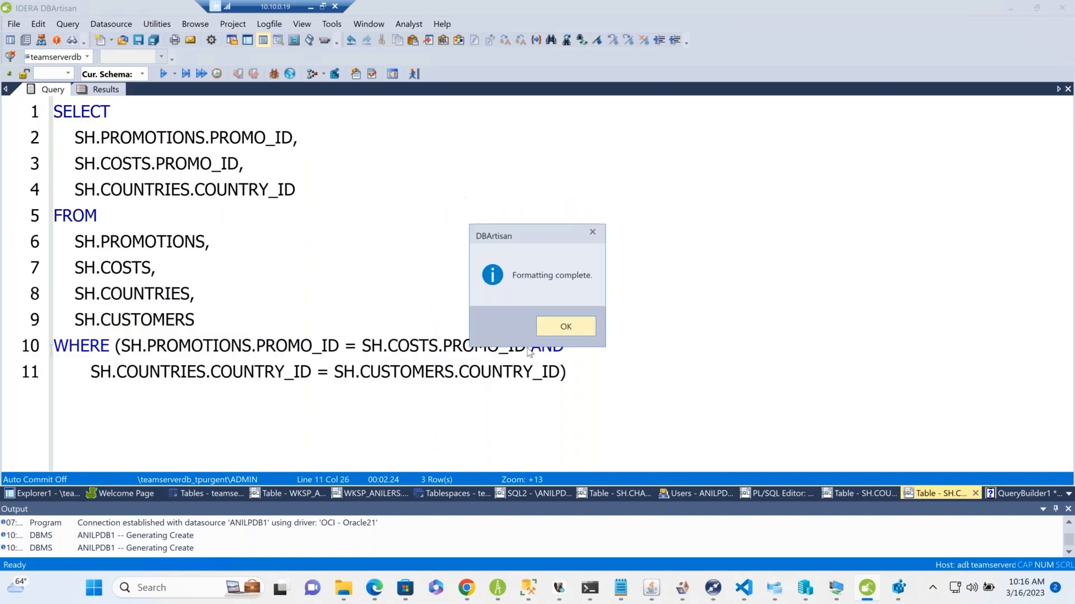
left_click(544, 324)
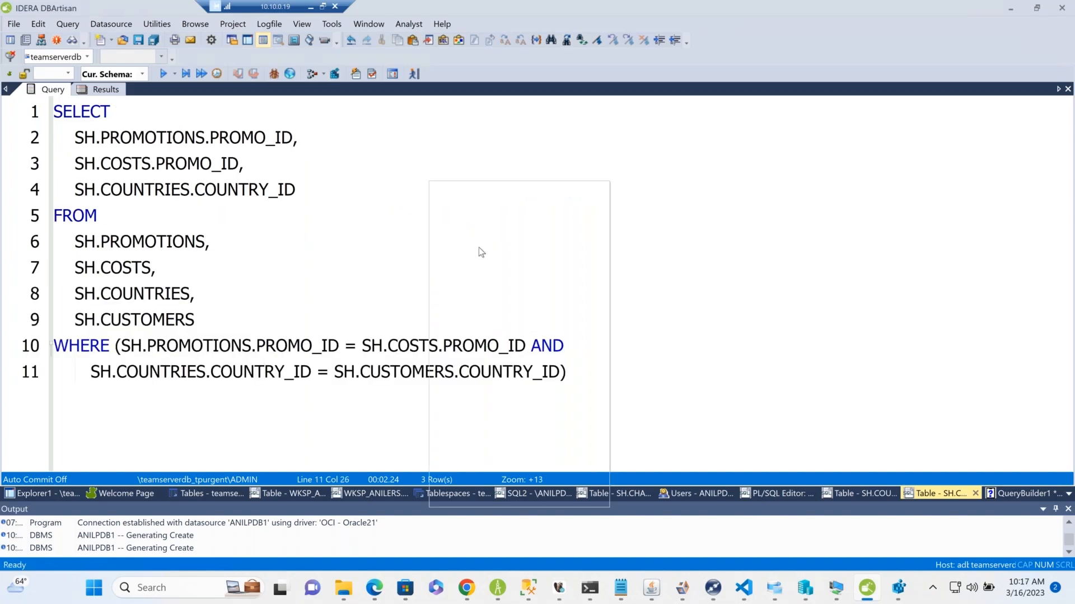
left_click(487, 441)
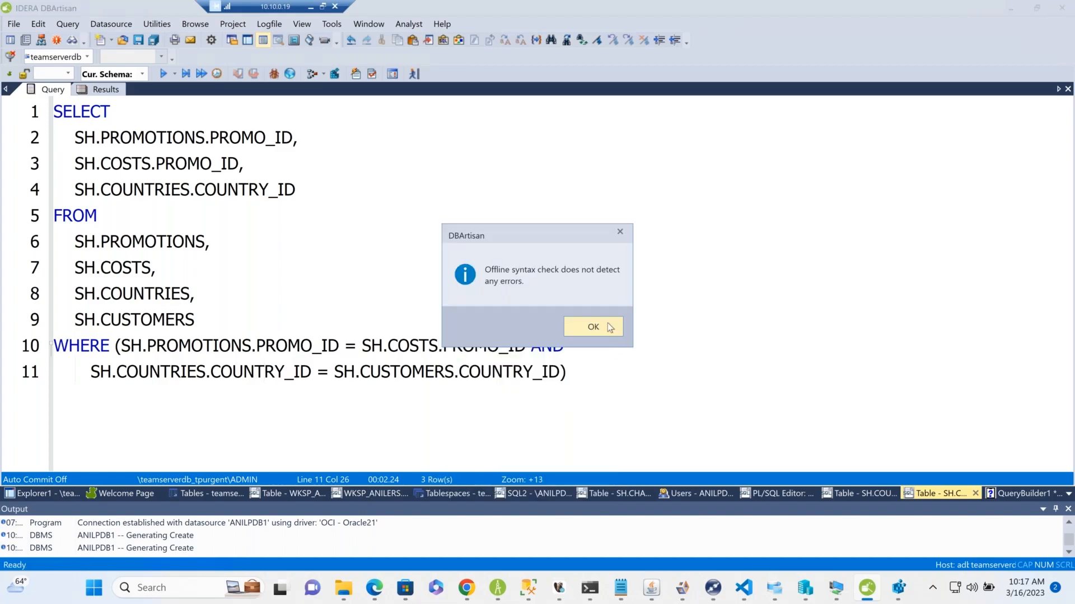
left_click(610, 327)
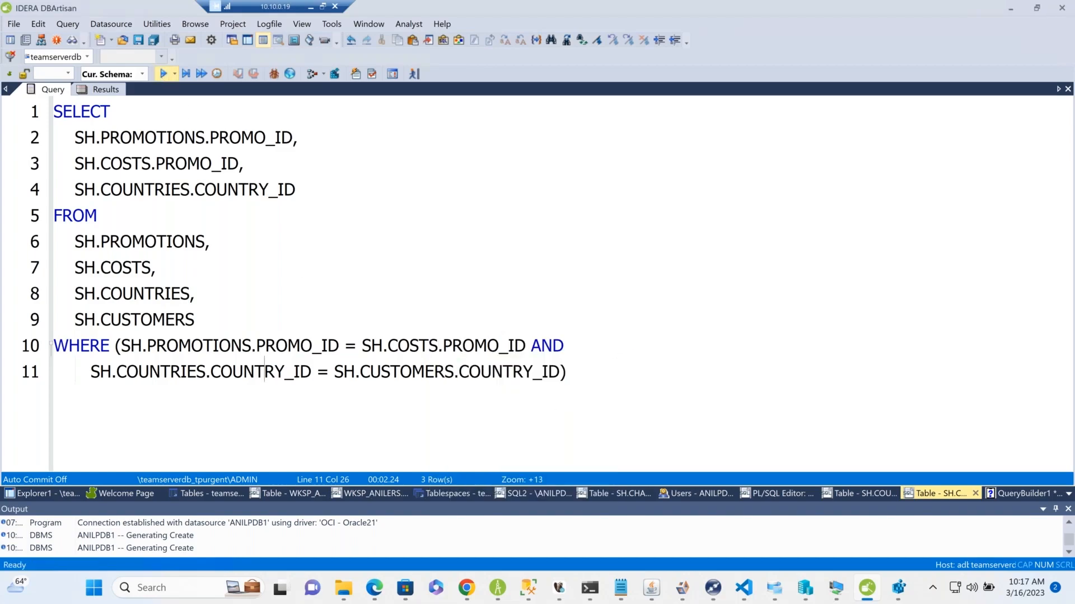
Execute the joined query, look through the returned rows and return to the query text.
left_click(163, 74)
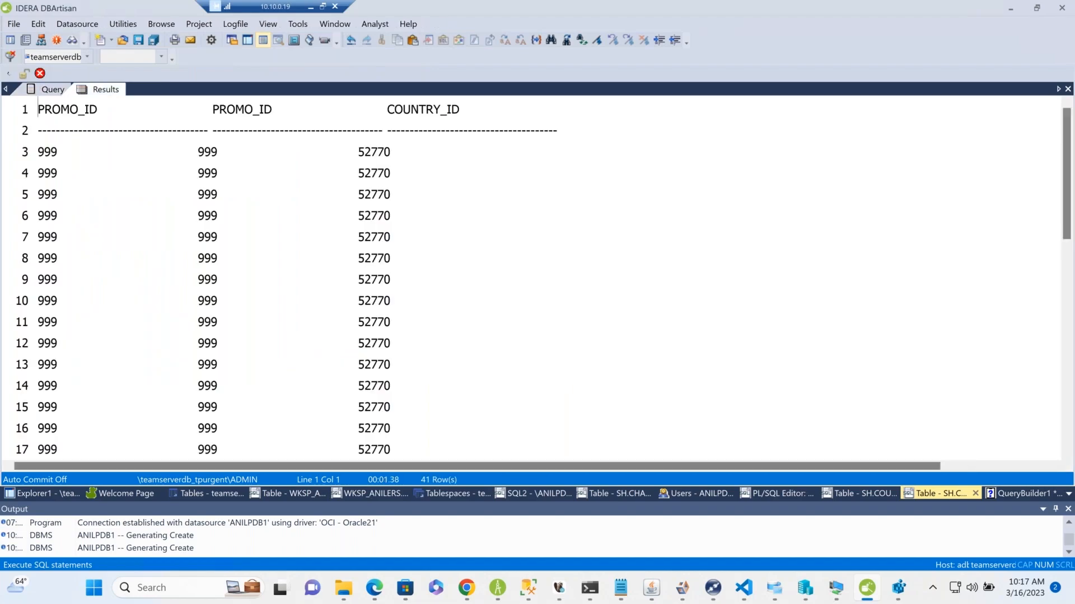
scroll(473, 148, "down", 20)
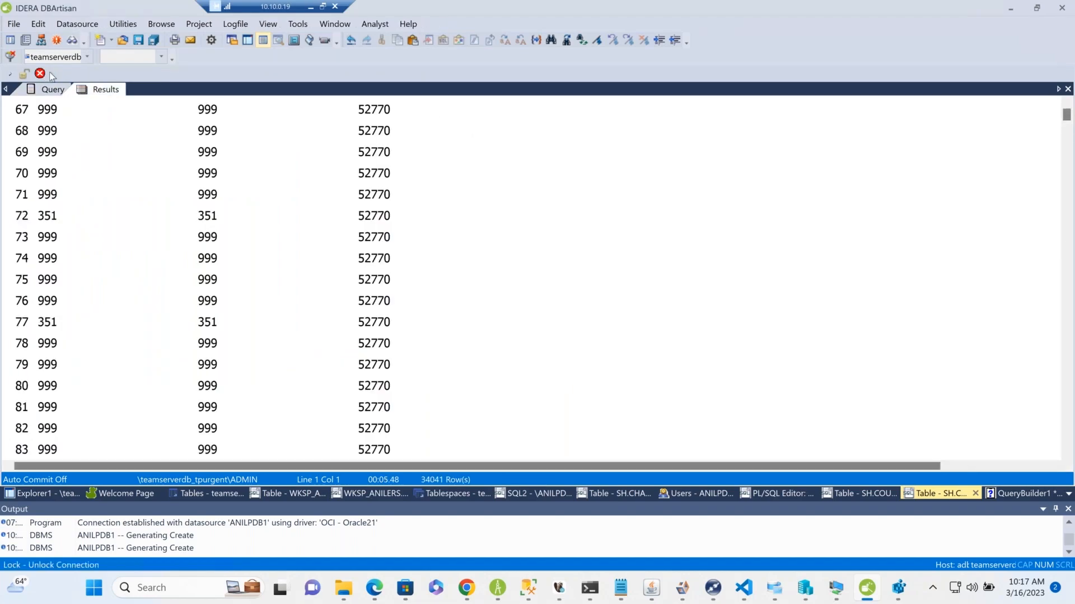
left_click(51, 89)
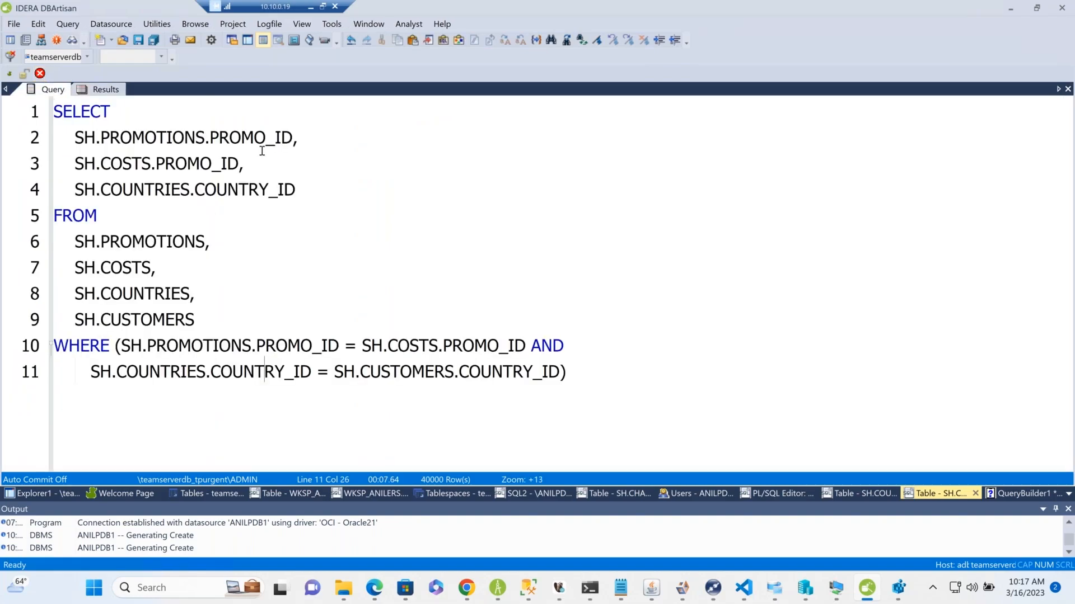
Extract the DDL of the SH PROMOTIONS table from the explorer and enlarge the script text.
left_click(56, 495)
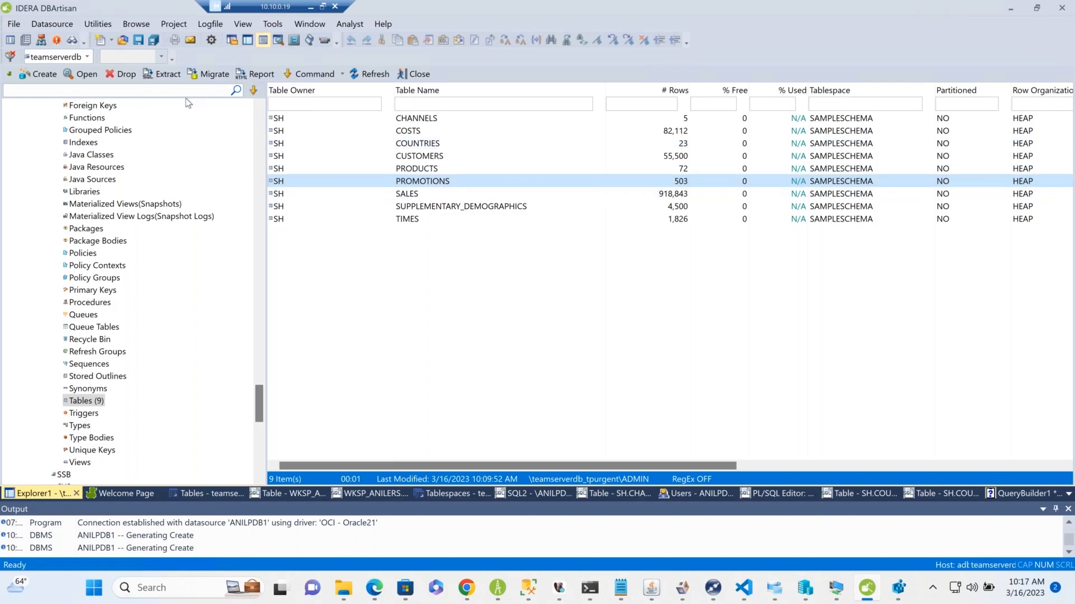
left_click(167, 75)
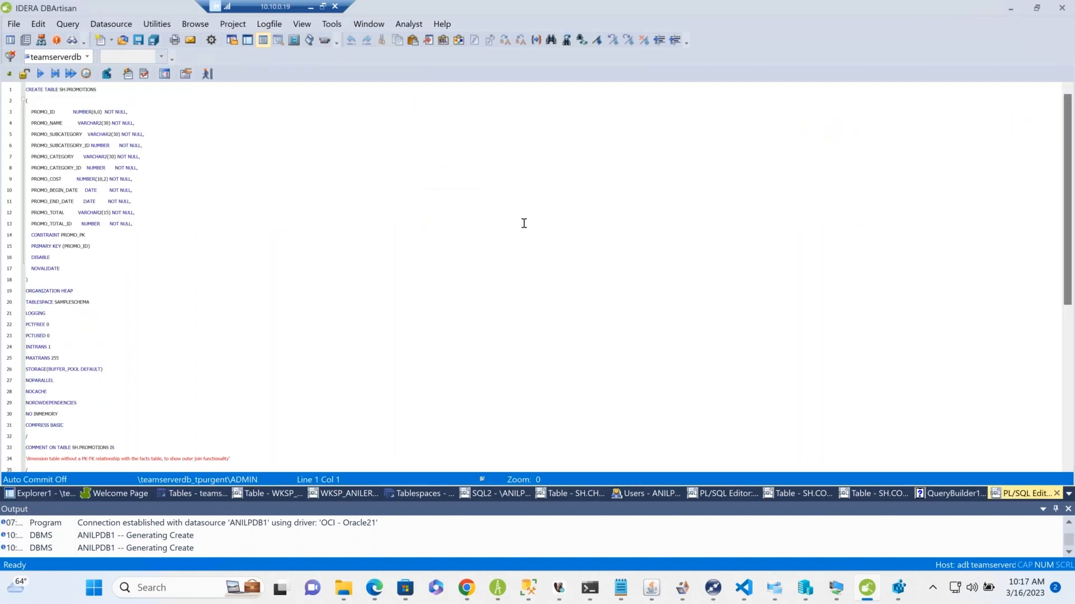
scroll(524, 223, "up", 8, "ctrl")
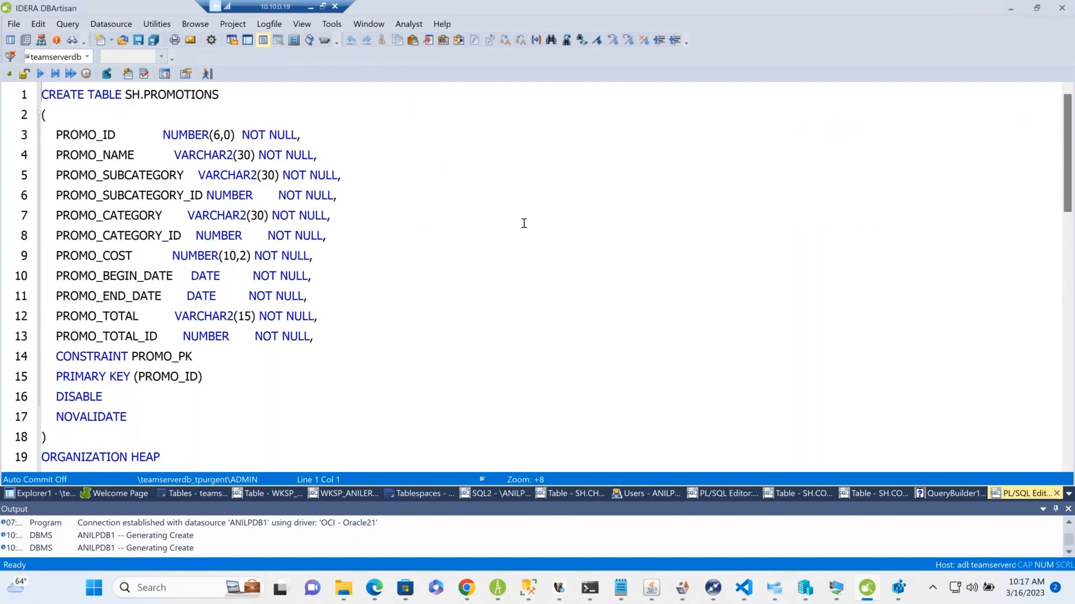
Format the SH.PROMOTIONS creation script and examine its storage and tablespace clauses.
right_click(524, 223)
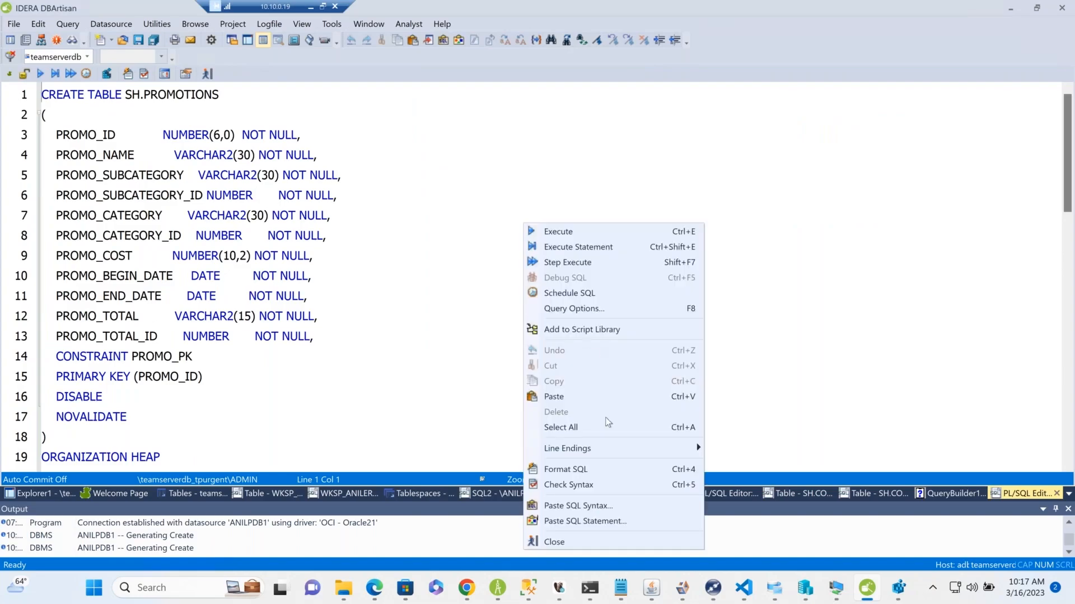
left_click(604, 470)
left_click(613, 329)
scroll(612, 362, "down", 4)
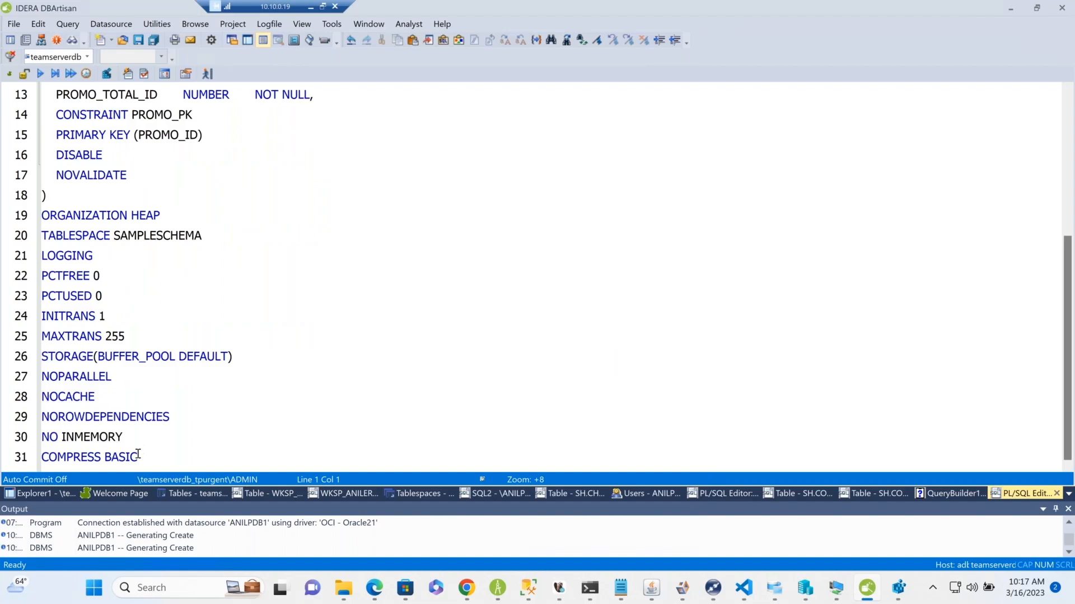
Start a new schema migration from the explorer with teamserverdb_tpurgent as source and ANILPDB1 as target datasource.
left_click_drag(138, 456, 42, 84)
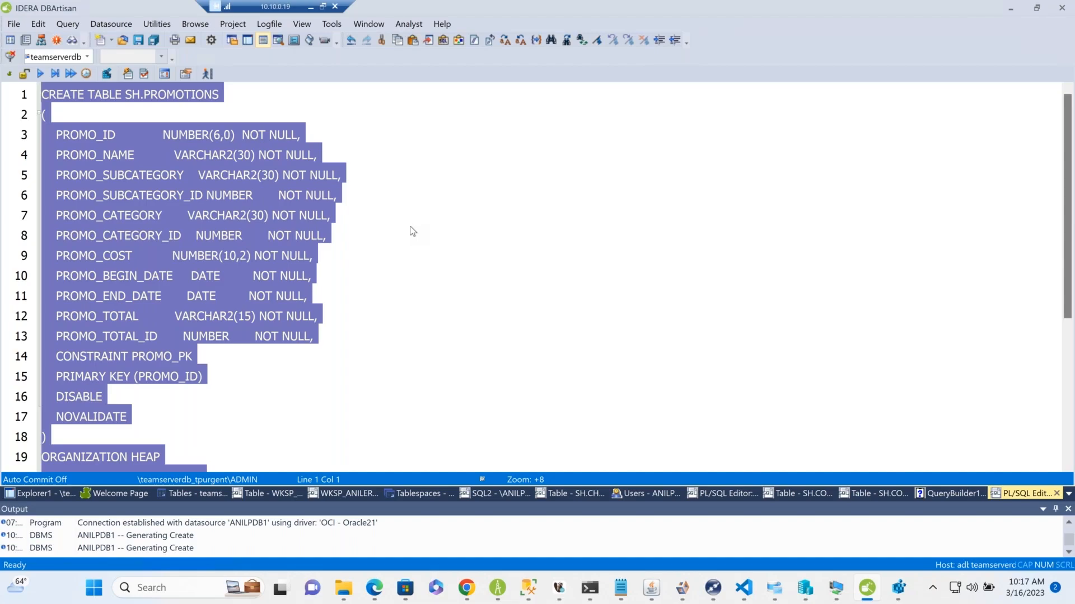
left_click(25, 493)
left_click(98, 24)
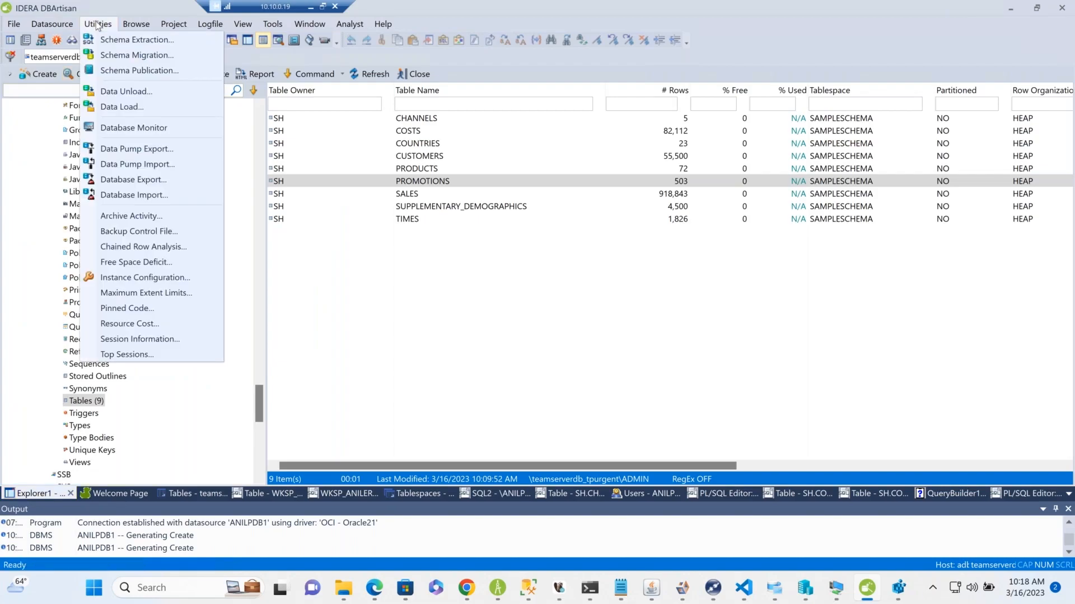
left_click(120, 58)
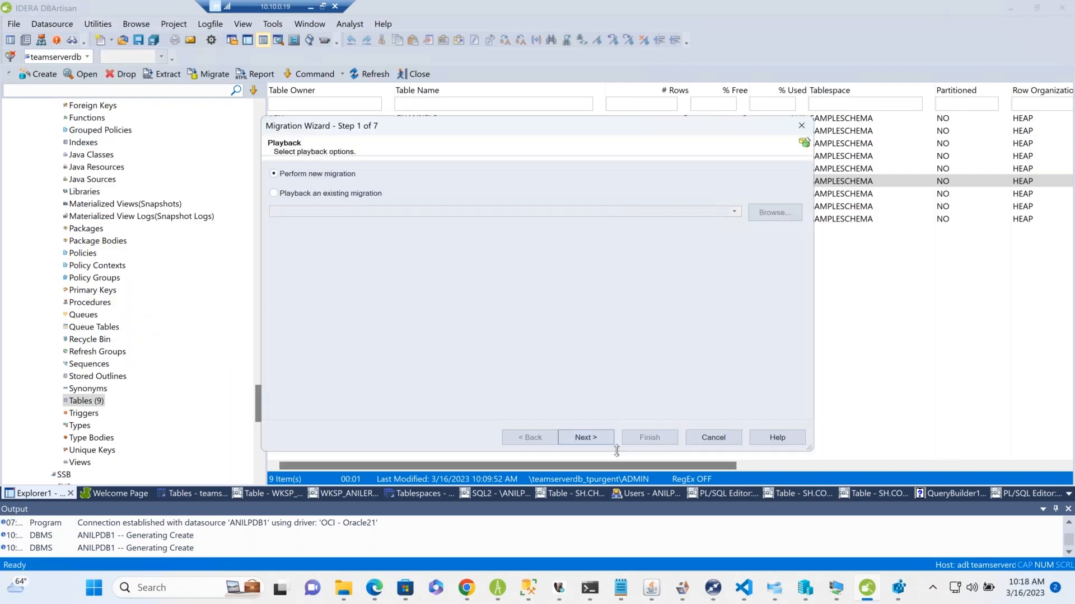
left_click(584, 437)
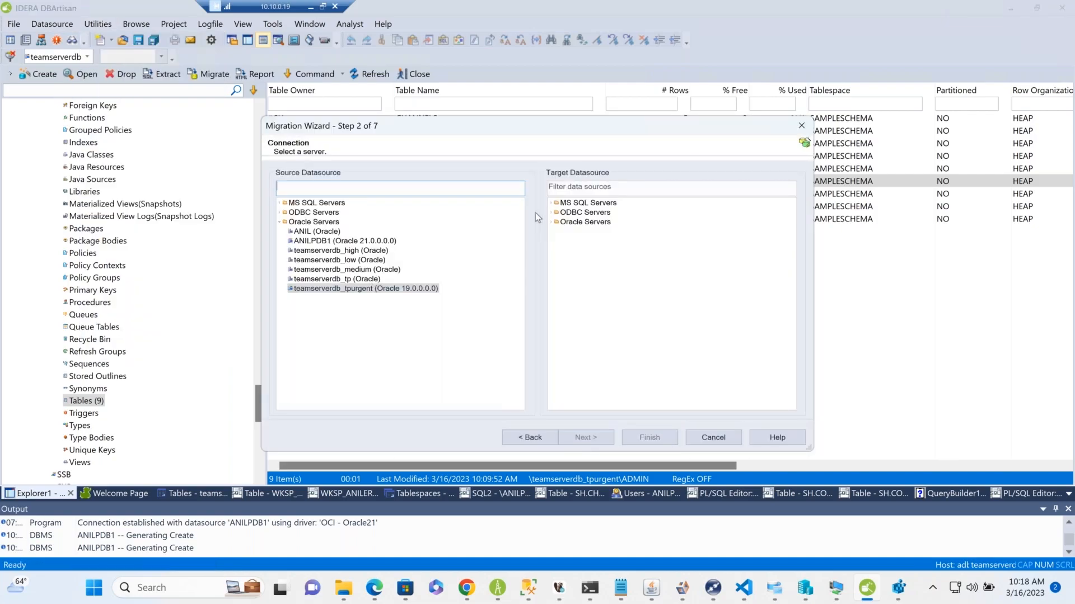
left_click(553, 223)
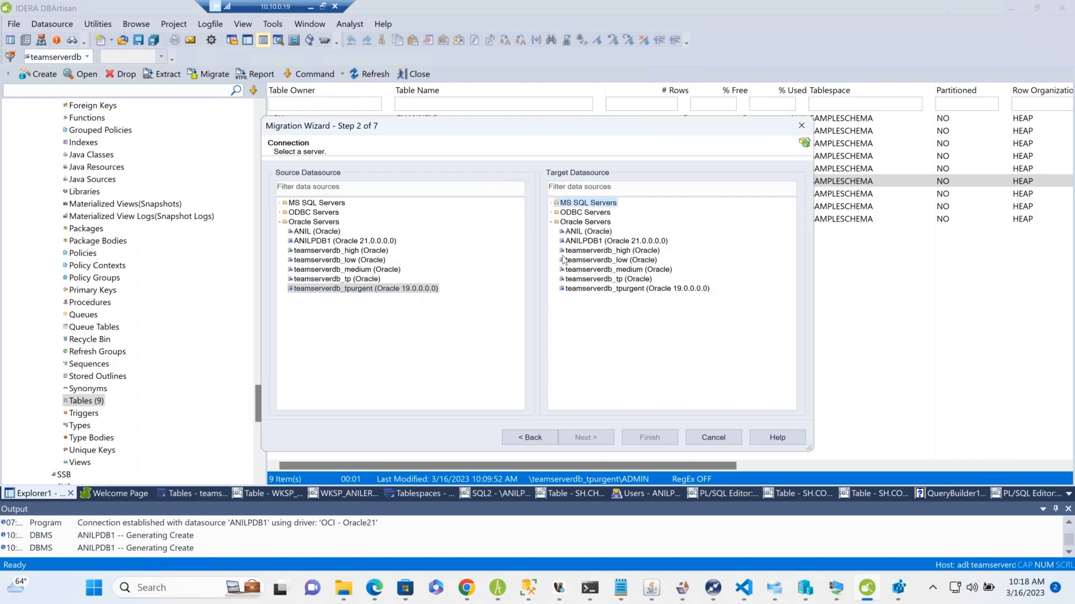
left_click(585, 241)
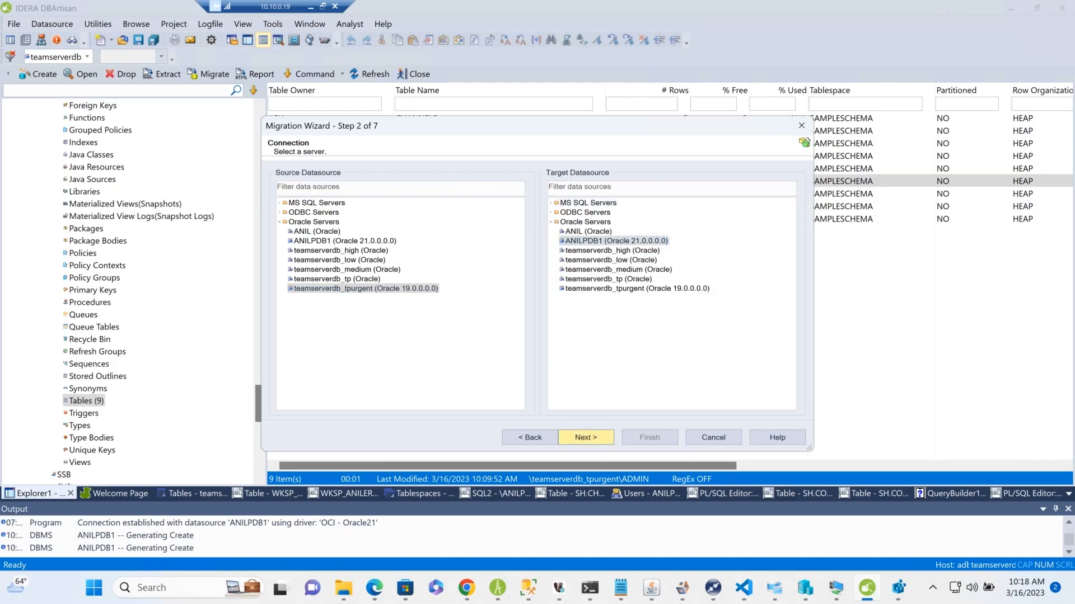
left_click(585, 438)
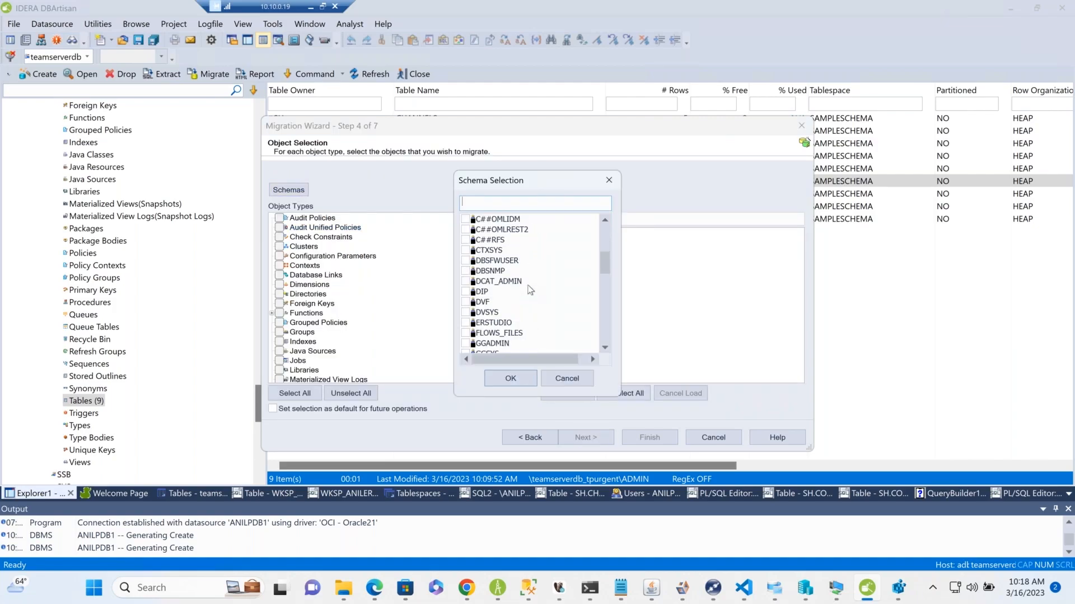
Accept the WKSP_ANILERS schema for the migration and include the Tables object type with all of its tables.
left_click_drag(606, 240, 611, 323)
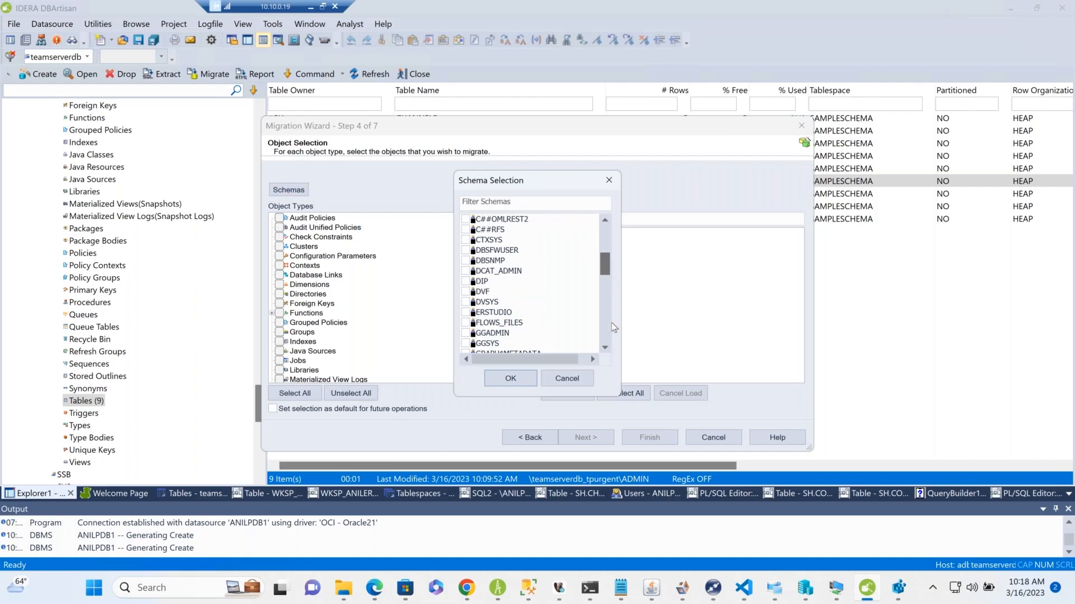
left_click(489, 375)
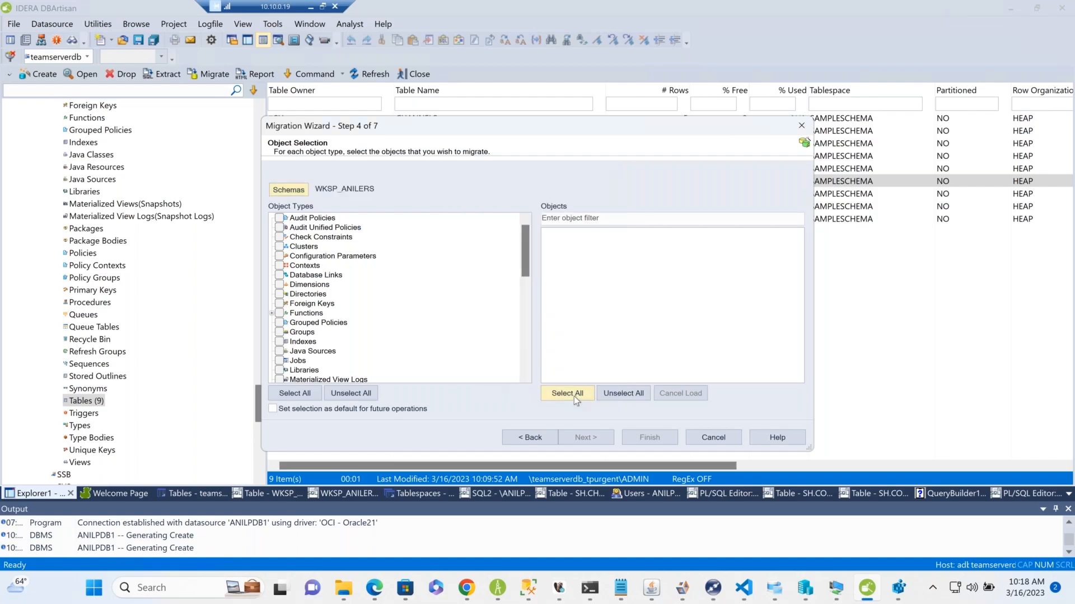
scroll(322, 329, "down", 5)
scroll(323, 329, "down", 6)
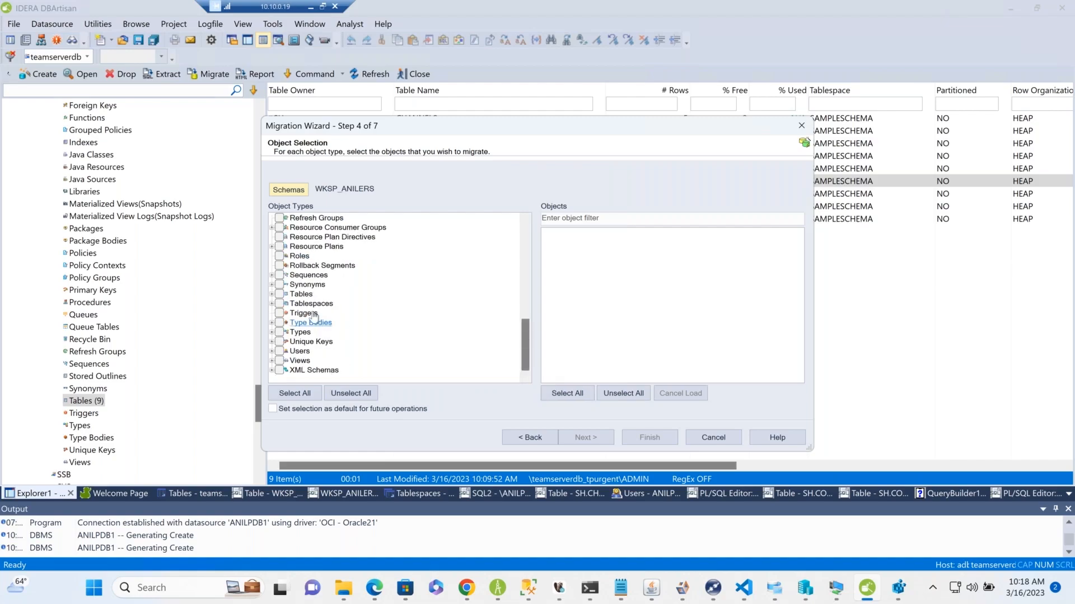
left_click(272, 294)
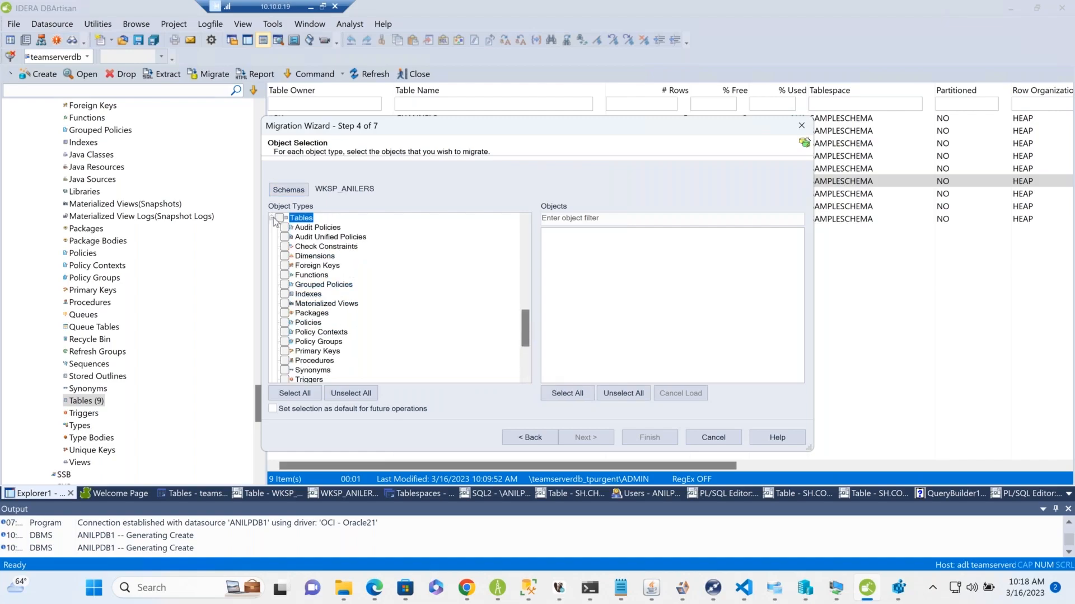
left_click(272, 217)
left_click(277, 294)
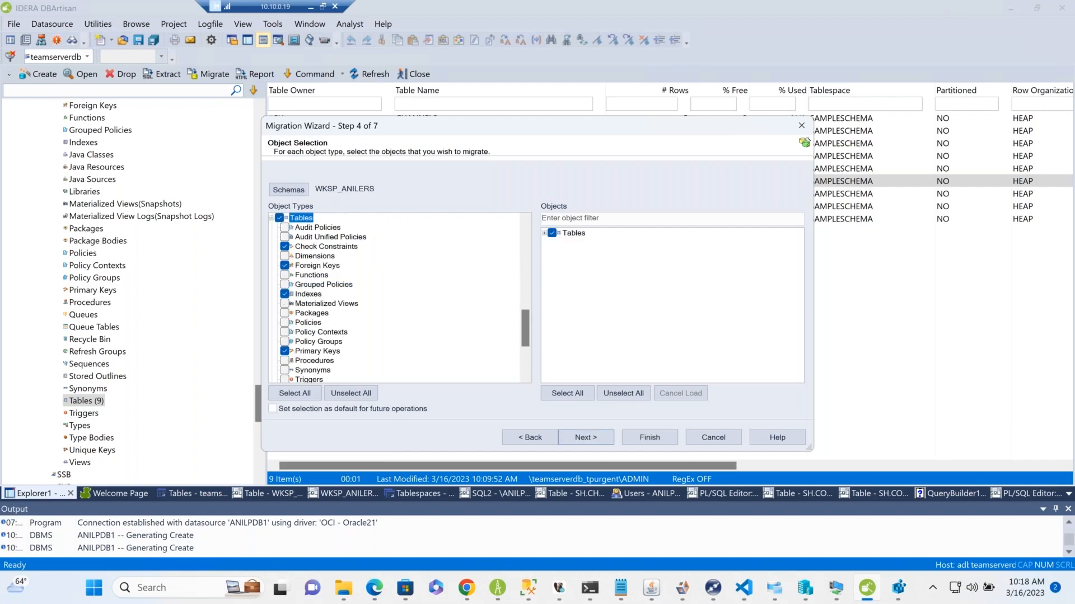
left_click(544, 234)
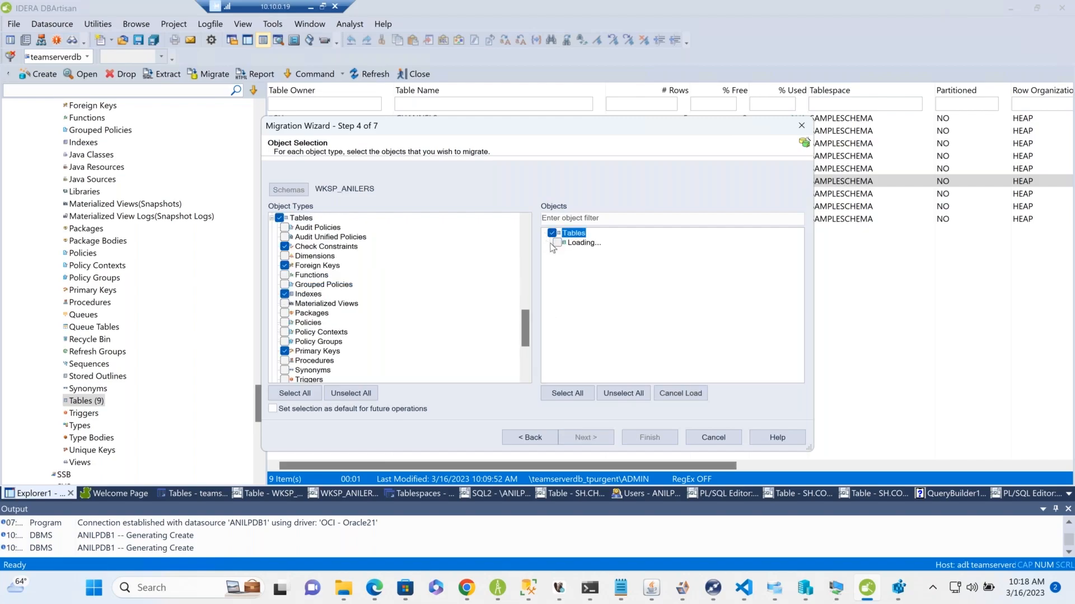
left_click(567, 393)
scroll(788, 284, "down", 10)
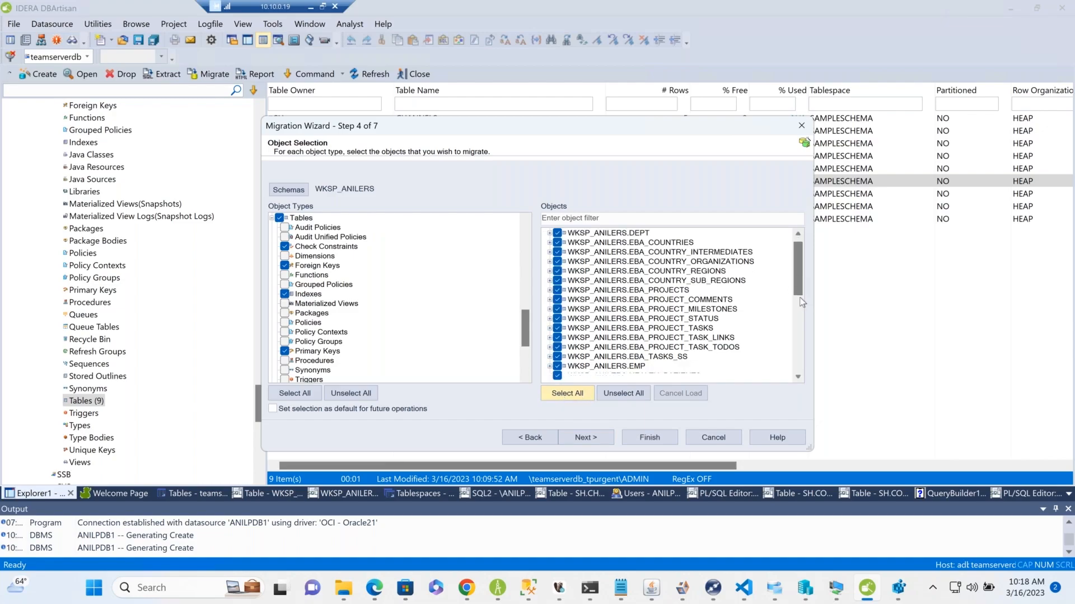
Keep the default migration options, review the migration summary through its table options, and cancel the wizard.
left_click(606, 437)
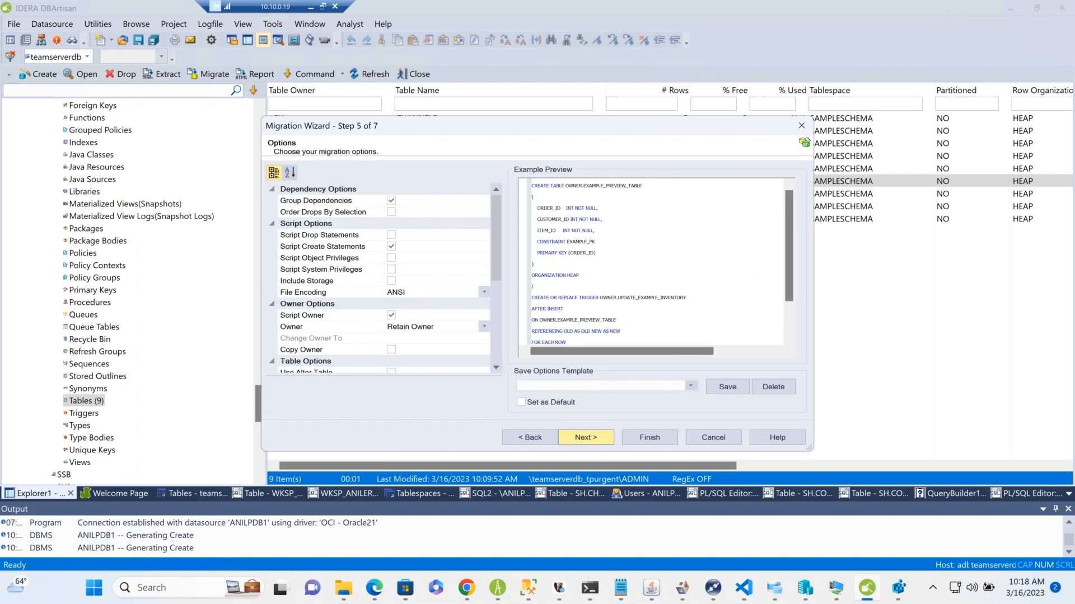
left_click(605, 442)
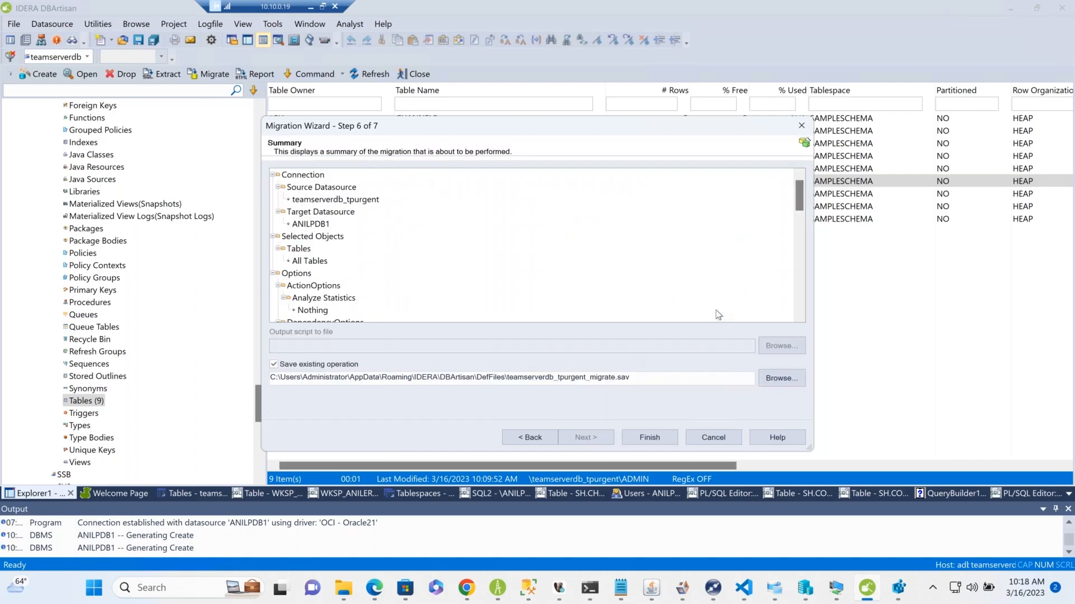
scroll(718, 314, "down", 12)
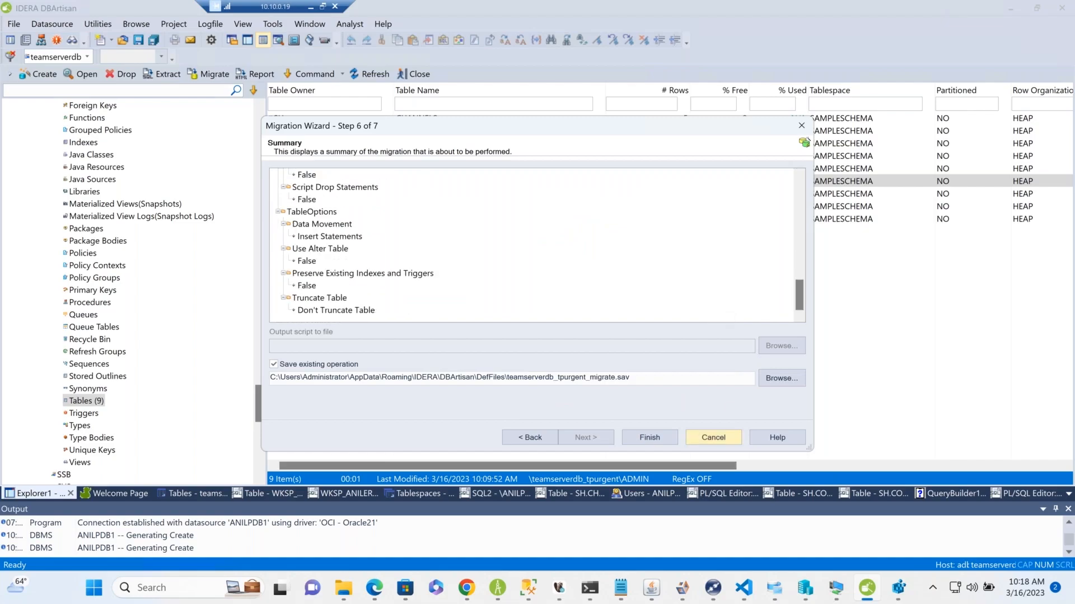
left_click(713, 437)
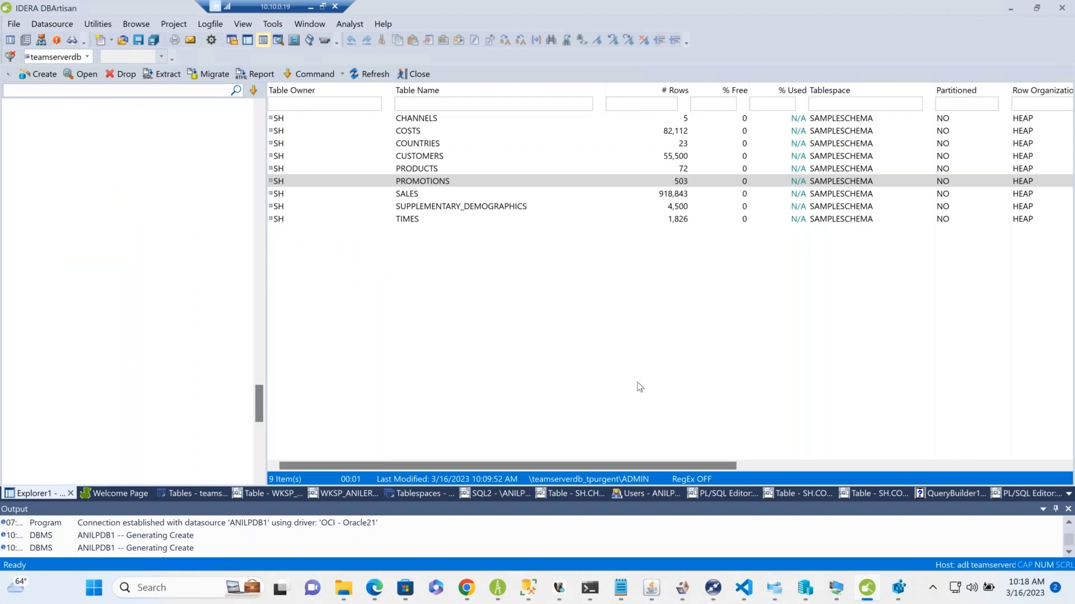
Browse the datasource's database directories and return to the explorer.
left_click(173, 24)
mouse_move(136, 27)
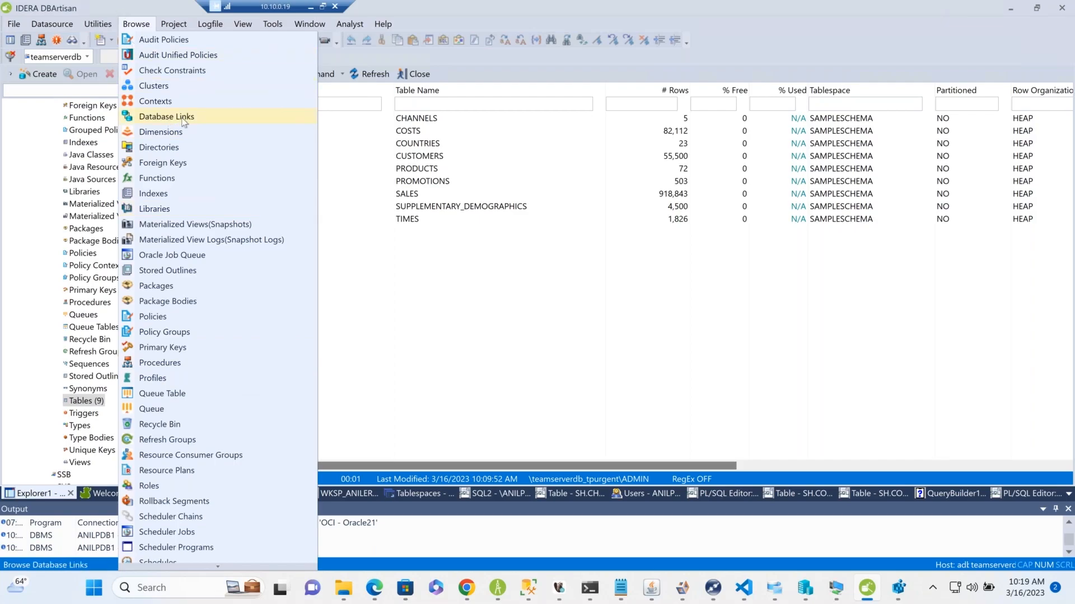
left_click(184, 143)
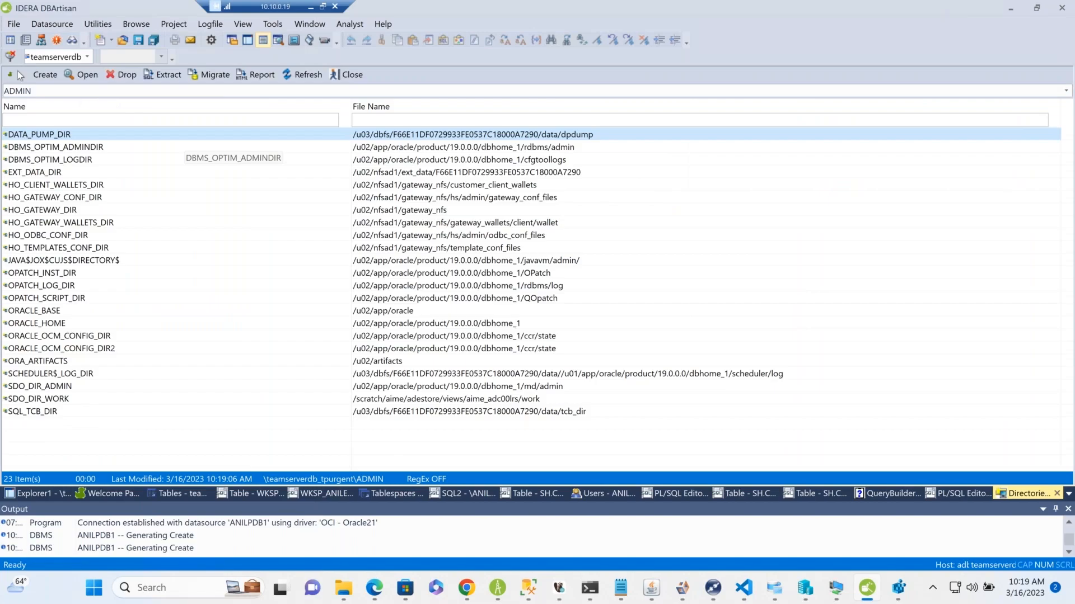
left_click(47, 493)
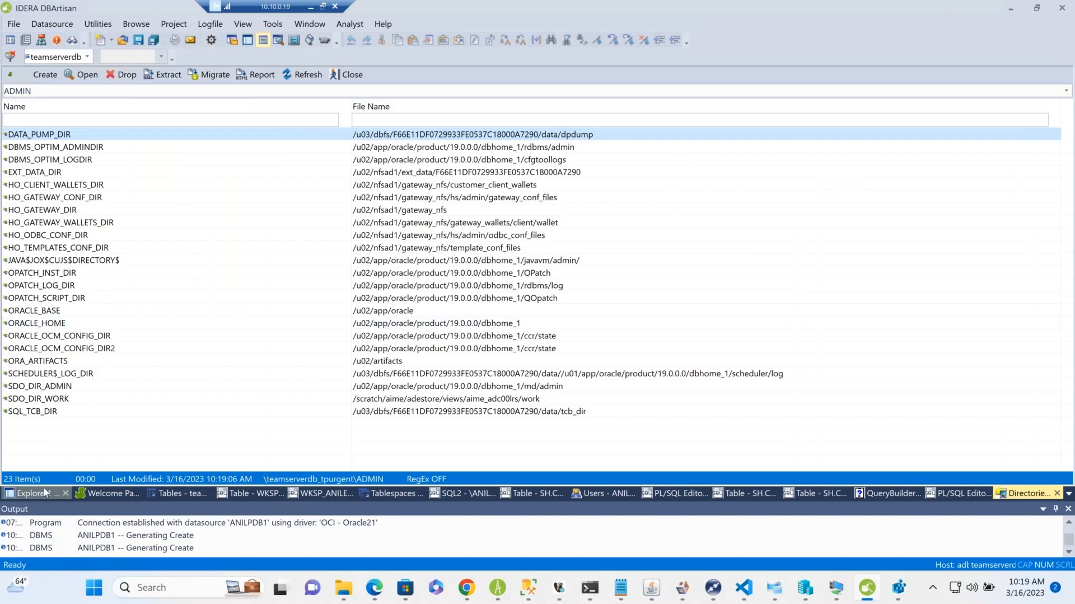
Open the database monitor's process list and show the active session's SQL in enlarged text.
left_click(140, 25)
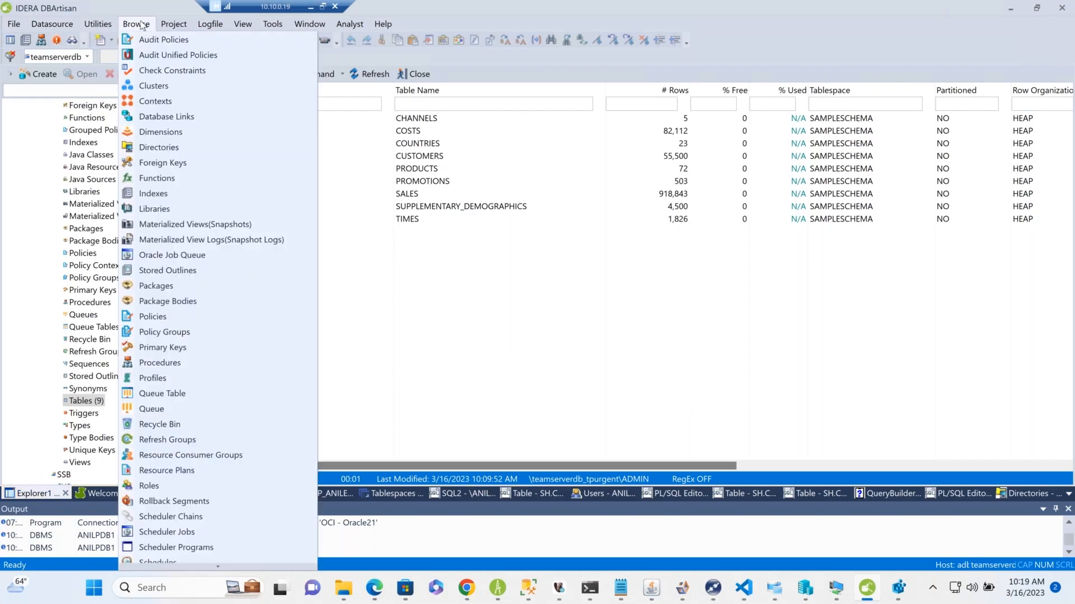
mouse_move(110, 26)
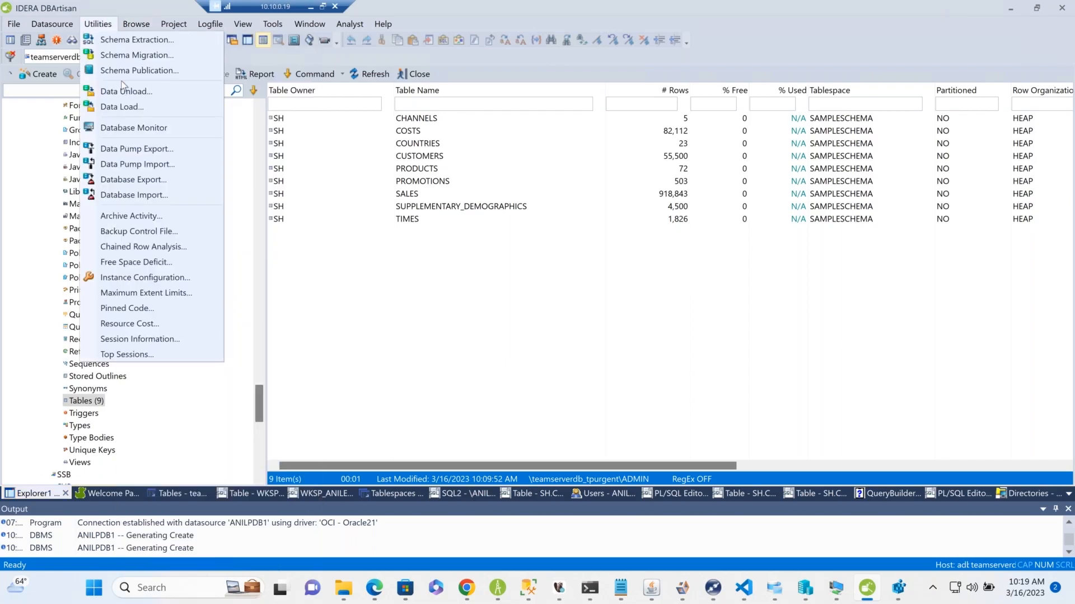
left_click(162, 129)
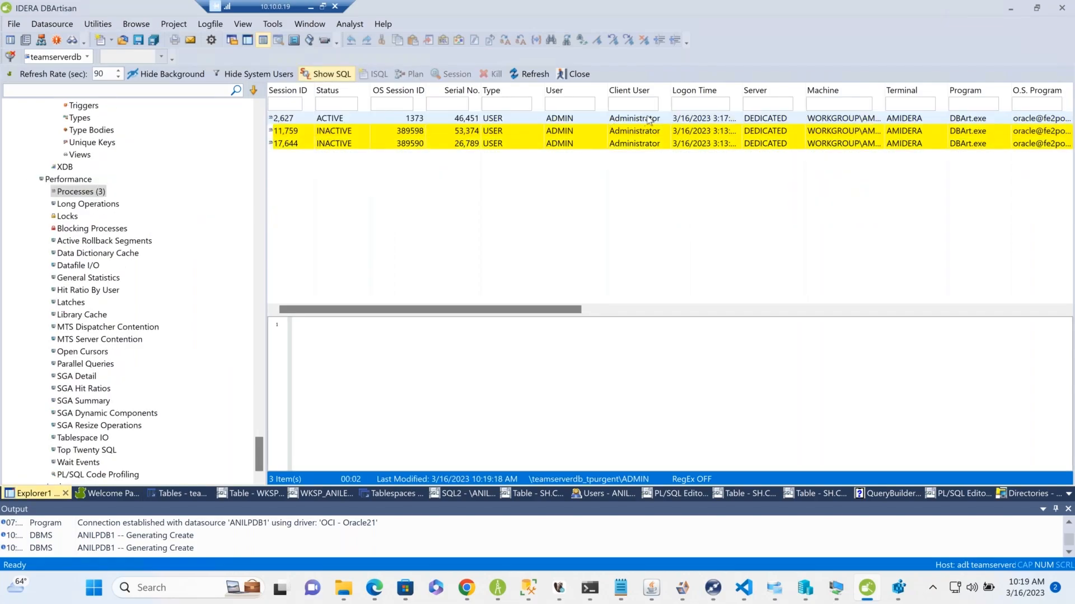
left_click(984, 121)
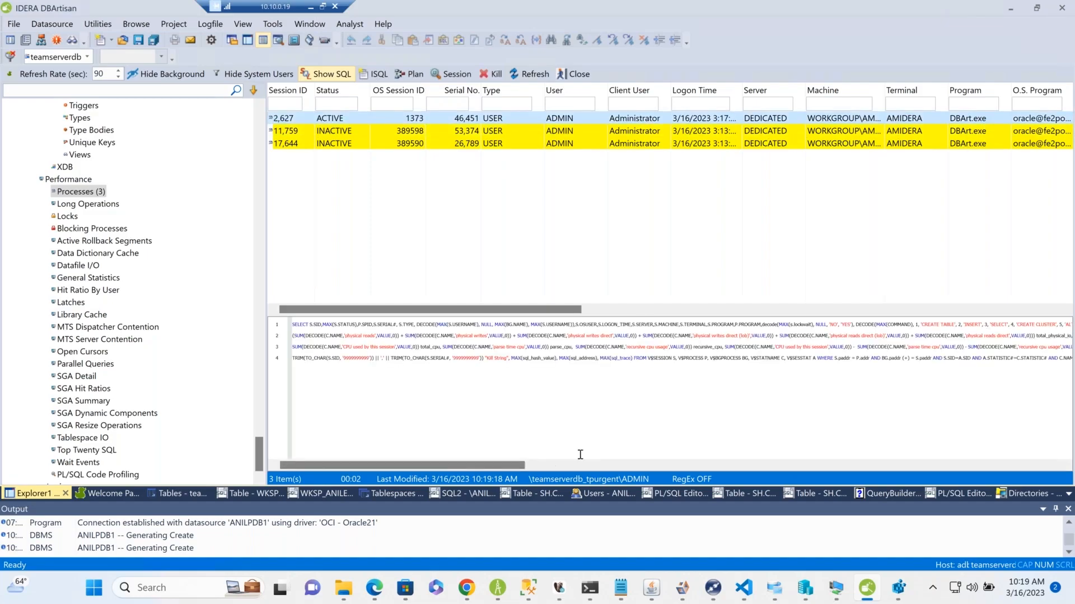
scroll(579, 454, "up", 10, "ctrl")
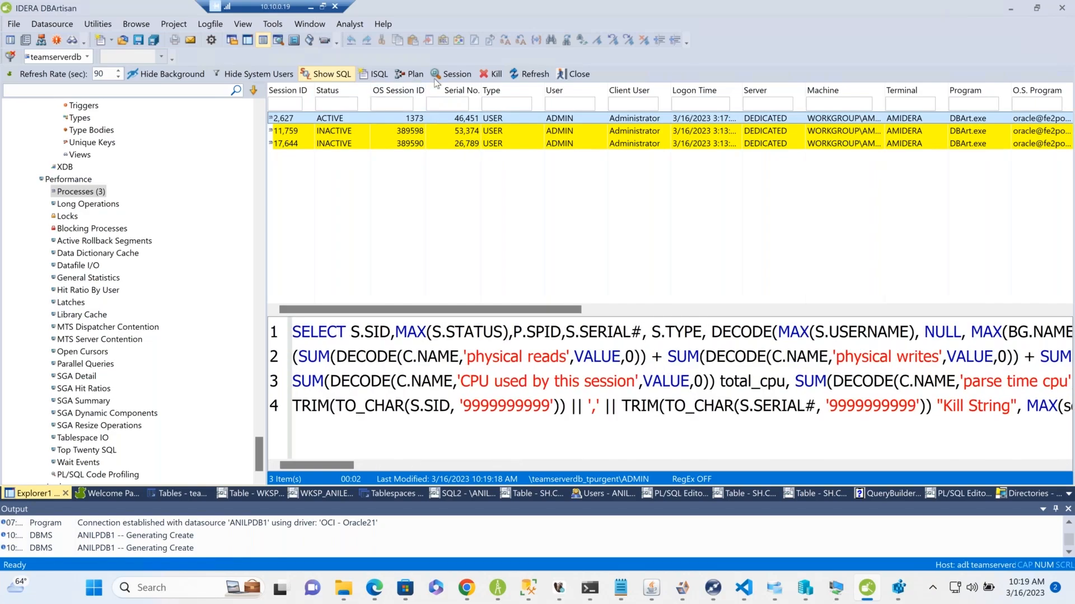
View the active session's detailed information, including its waits and its current SQL in enlarged text.
left_click(451, 74)
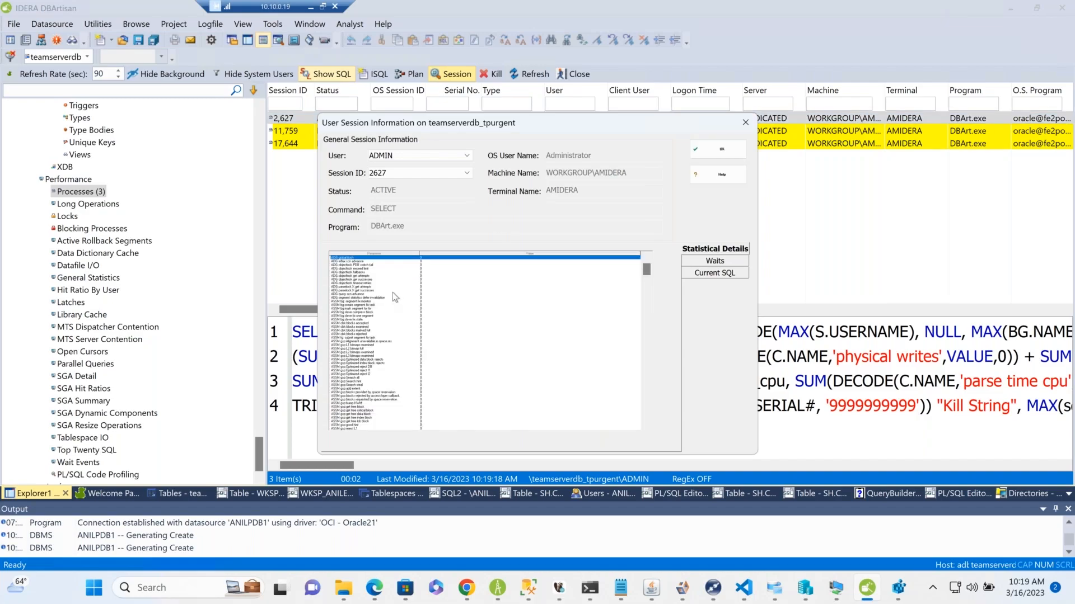
left_click(734, 262)
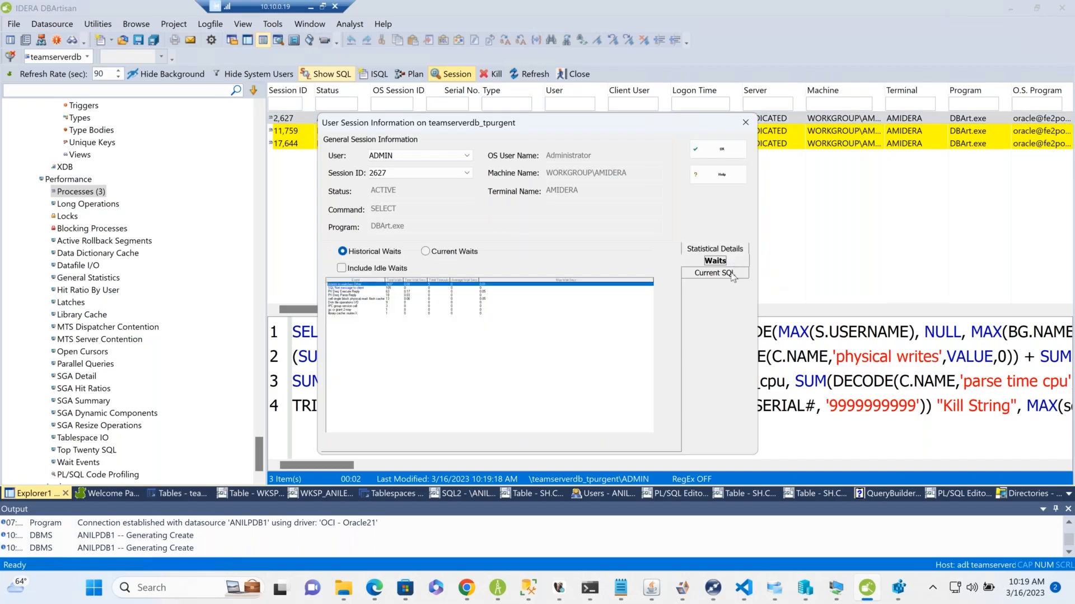
left_click(731, 274)
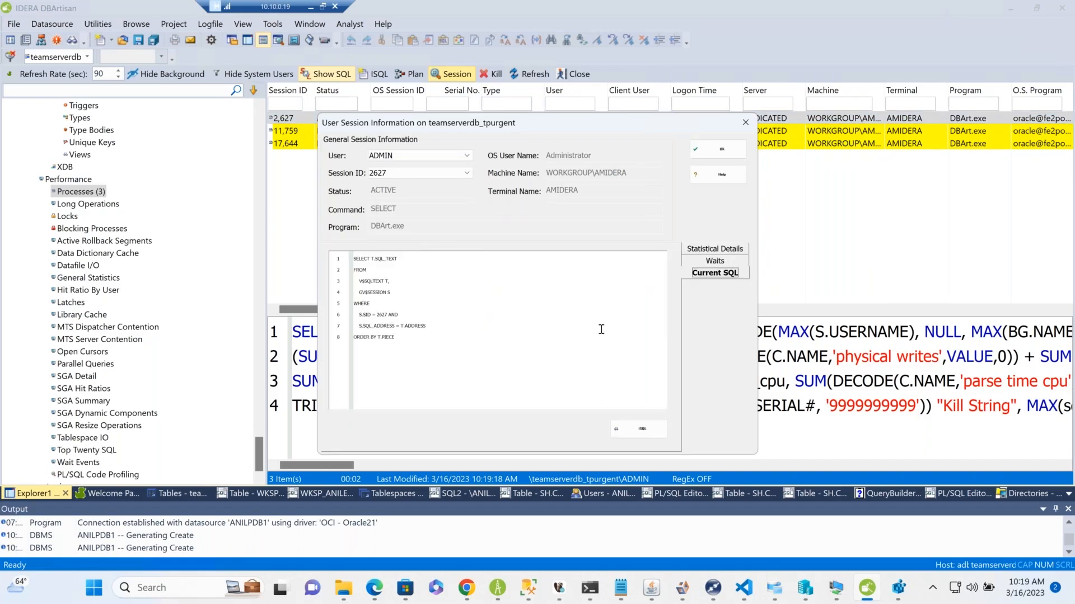
left_click(548, 350)
scroll(548, 350, "up", 4)
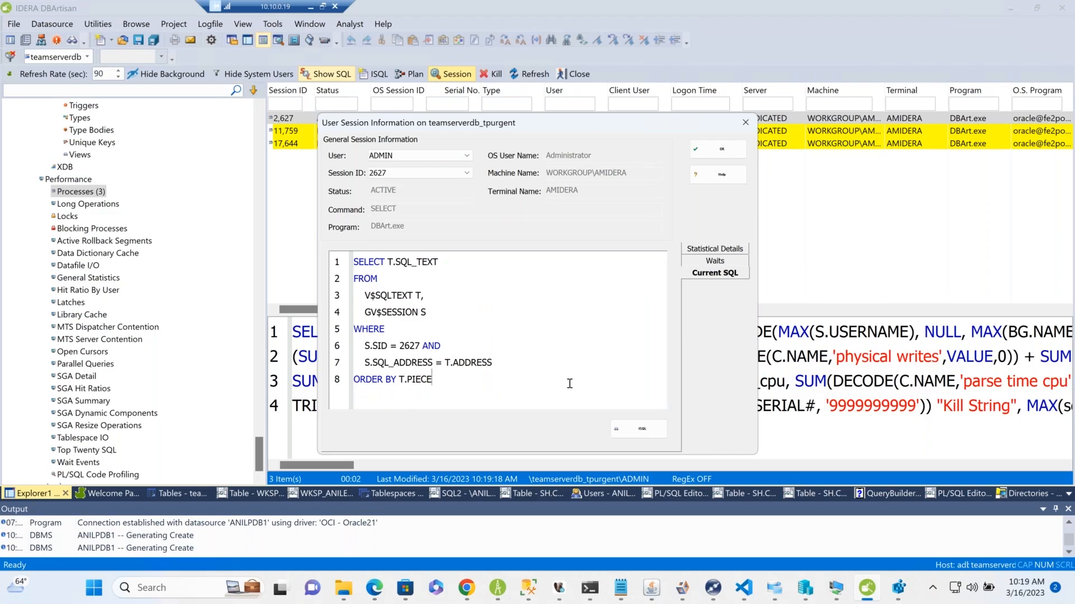
Open the session's current SQL in an ISQL editor and execute it with the actual query plan enabled.
left_click(638, 428)
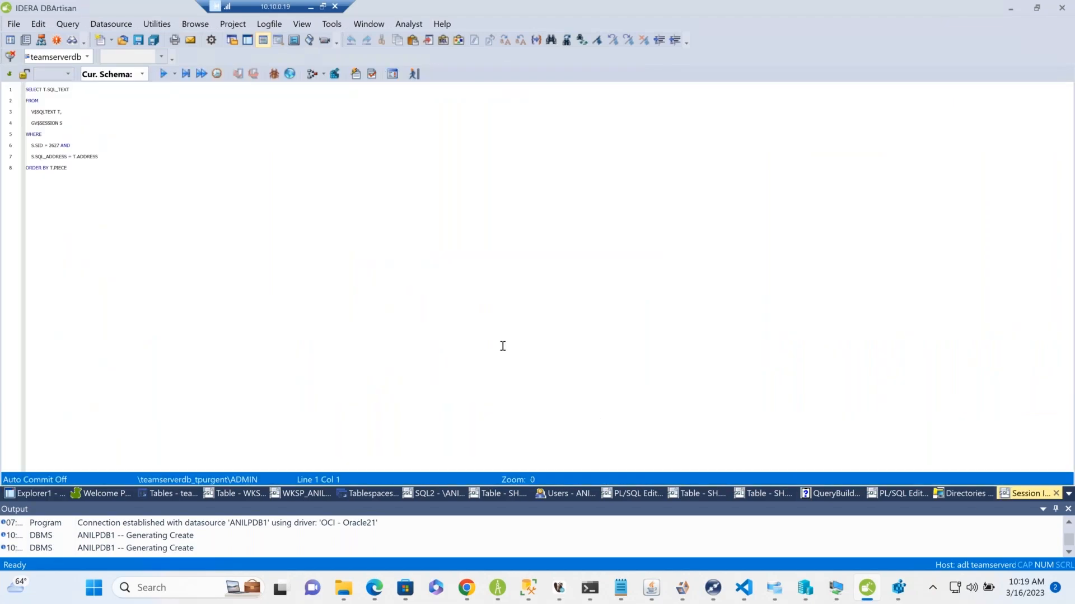
scroll(503, 345, "up", 16)
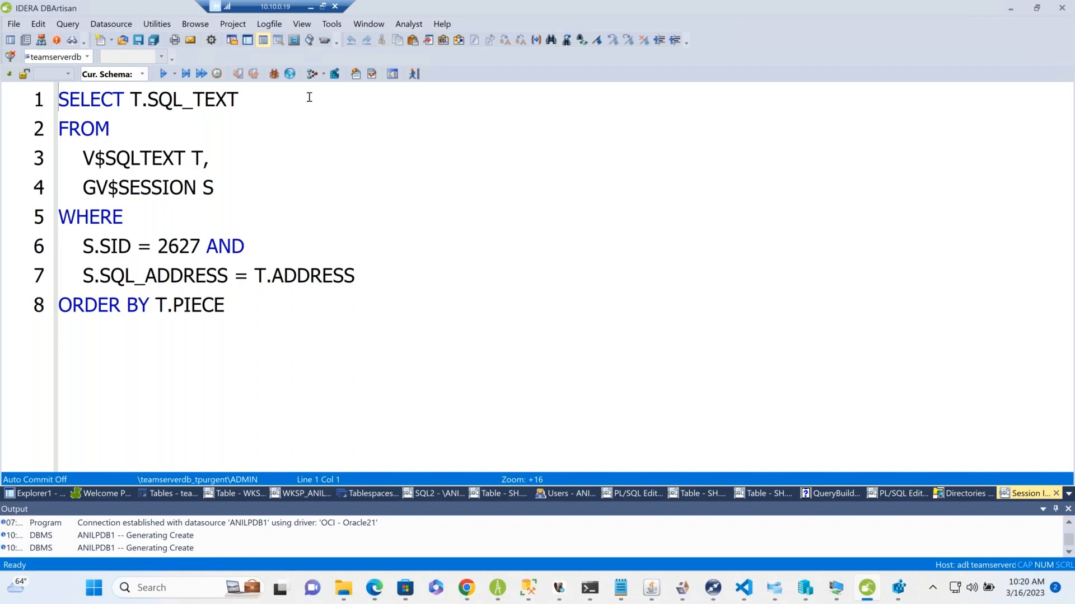
left_click(323, 73)
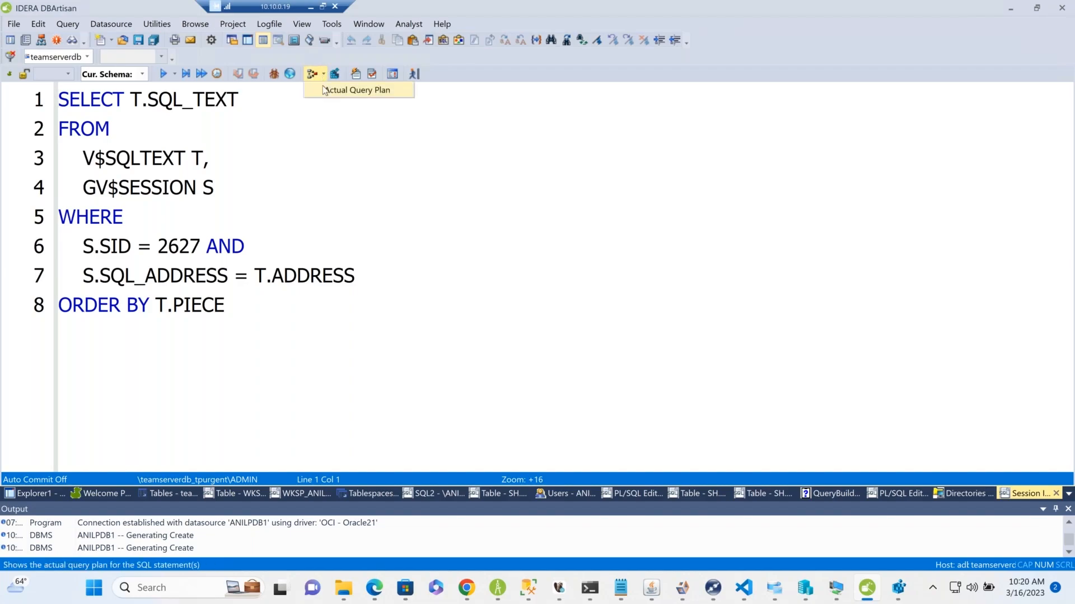
left_click(323, 90)
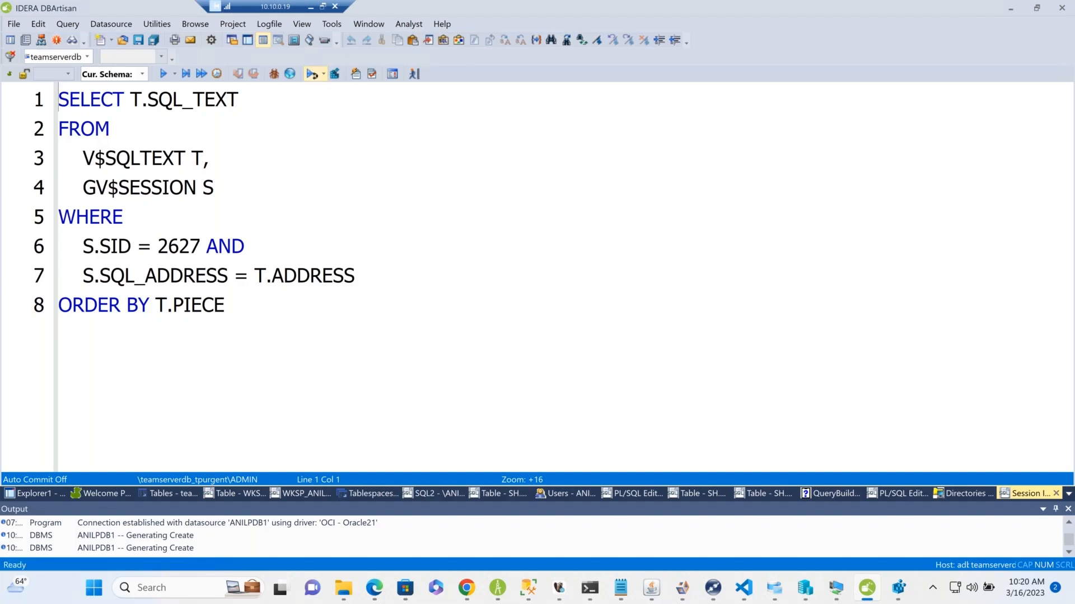
left_click(163, 75)
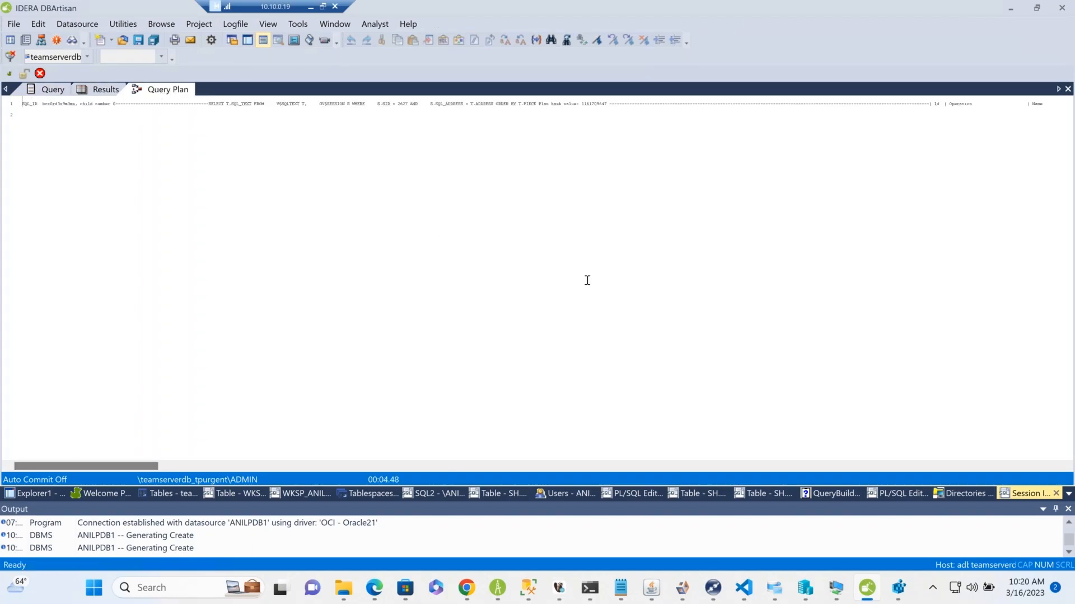
View the query plan as enlarged text, as a tree, as DBMS_XPLAN output and as a graph.
scroll(587, 280, "up", 4, "ctrl")
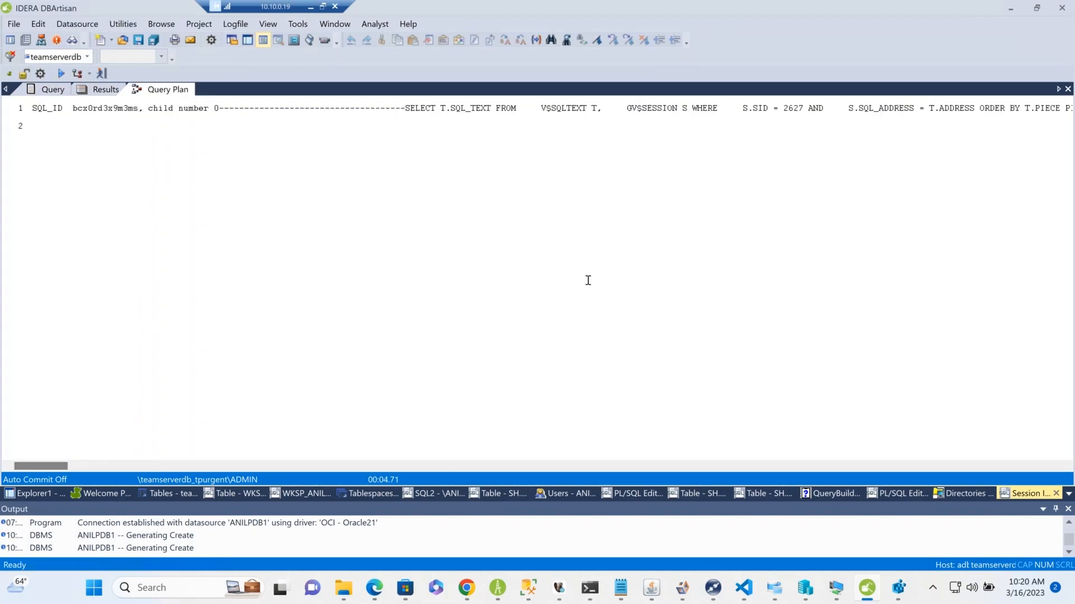
right_click(359, 203)
left_click(398, 304)
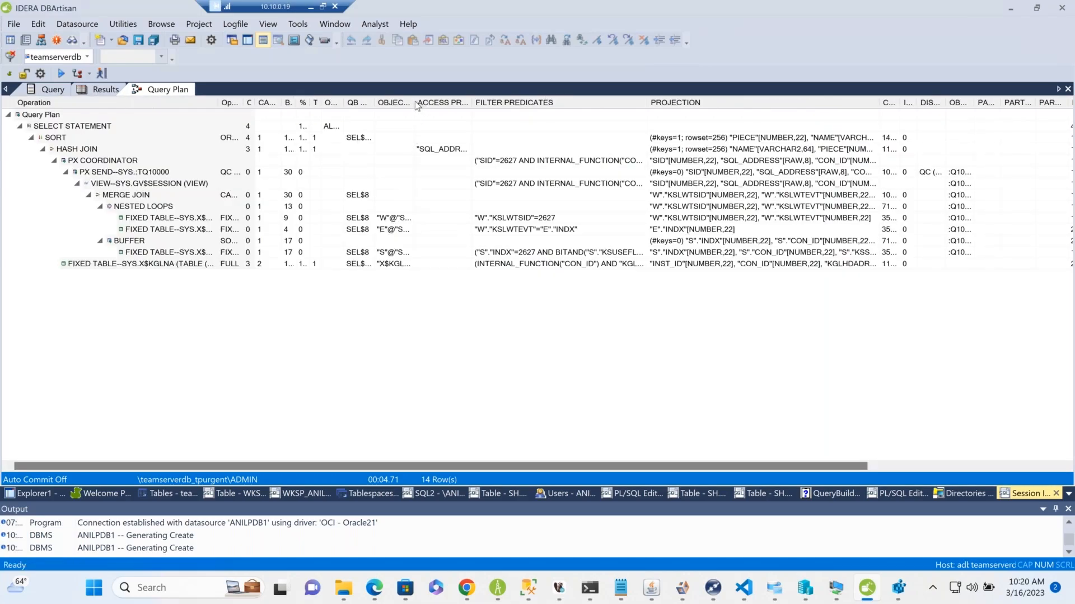
right_click(436, 333)
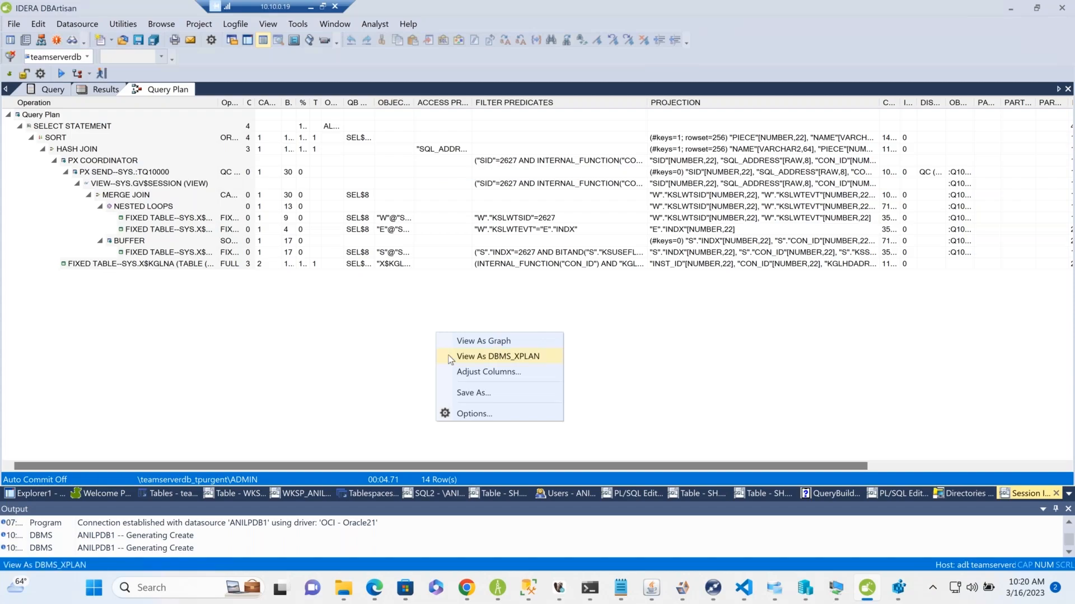
left_click(449, 357)
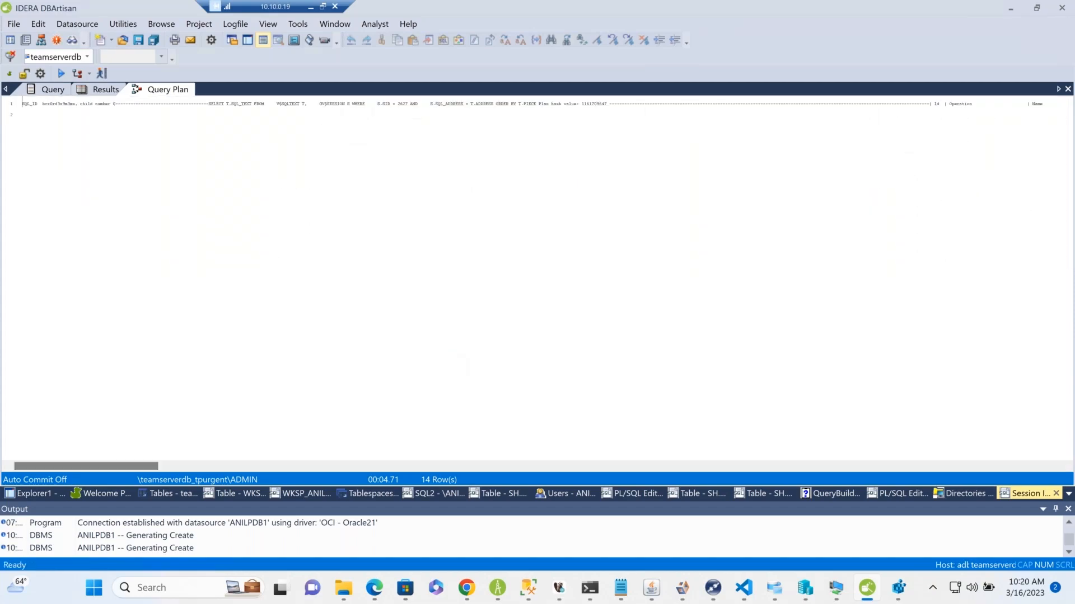
right_click(426, 282)
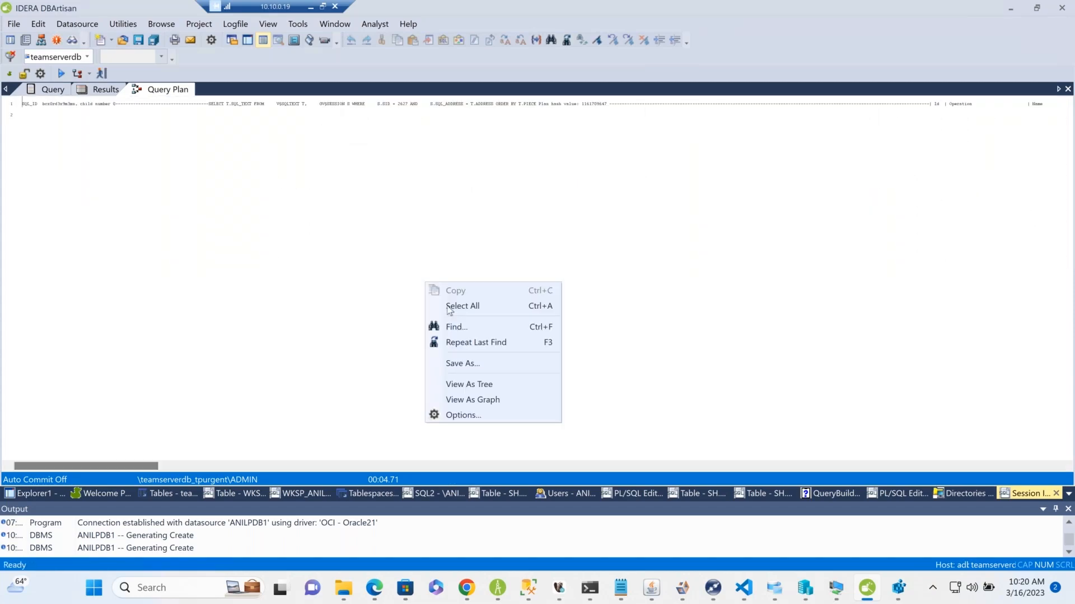
left_click(477, 400)
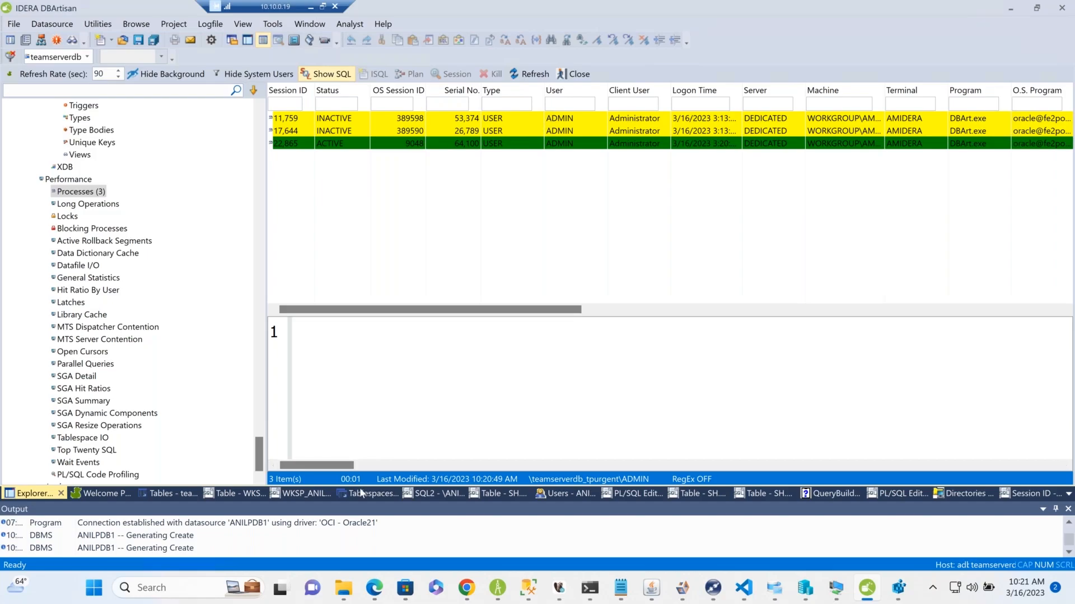
Switch to the Edge window with the table summary report, load idera.com and accept all cookies.
mouse_move(374, 592)
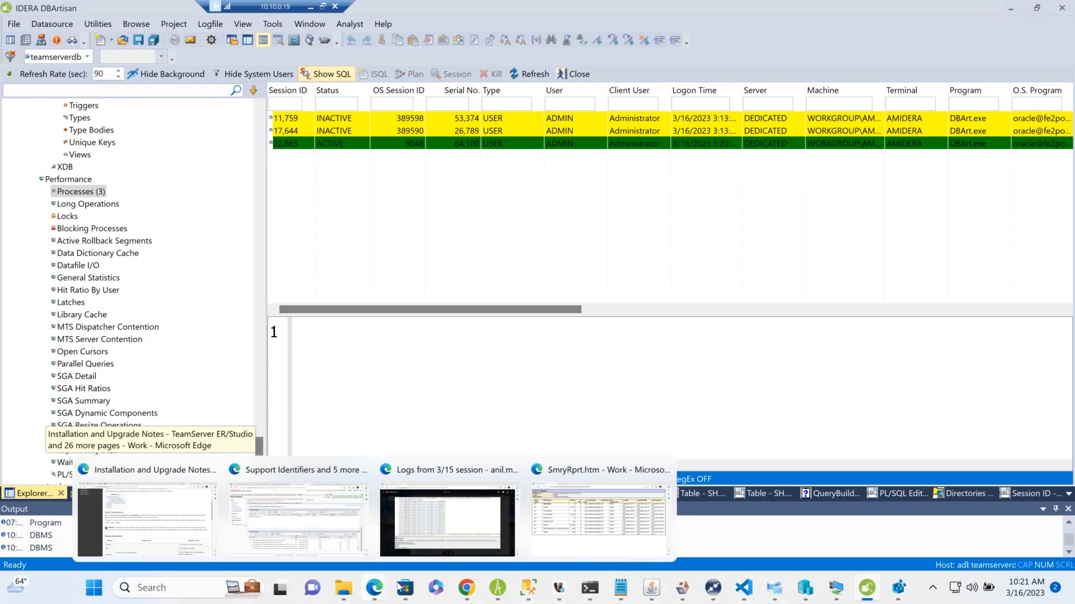
left_click(568, 513)
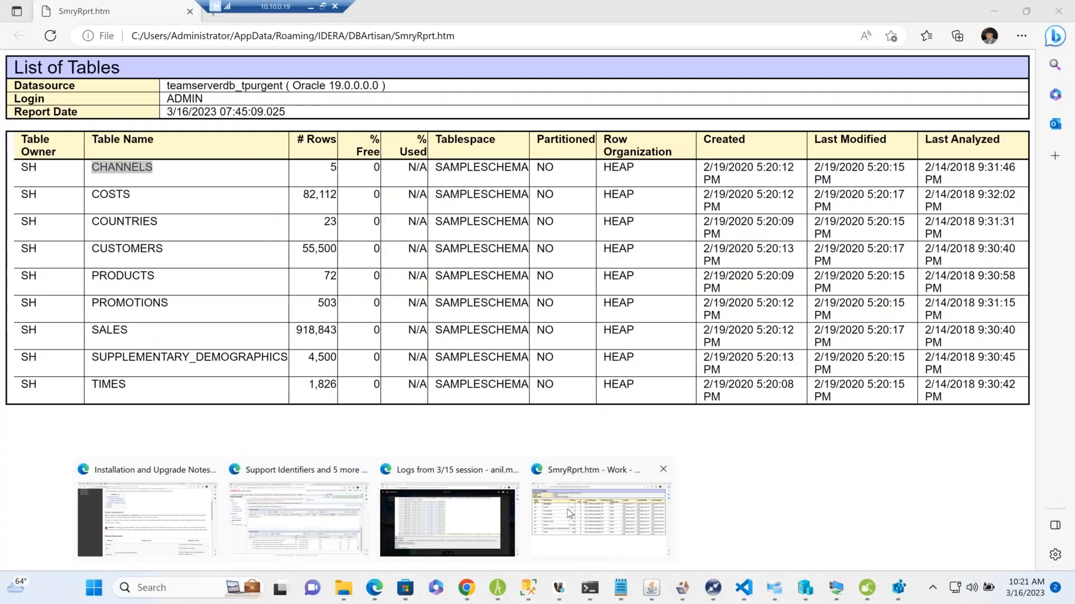
key("ctrl+l")
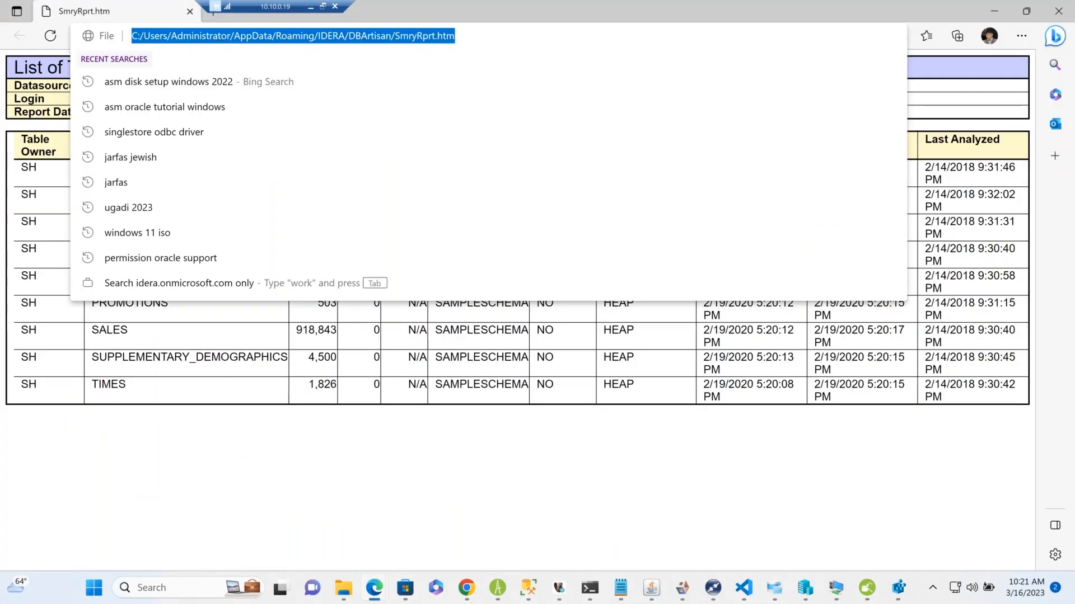
type("idera.c")
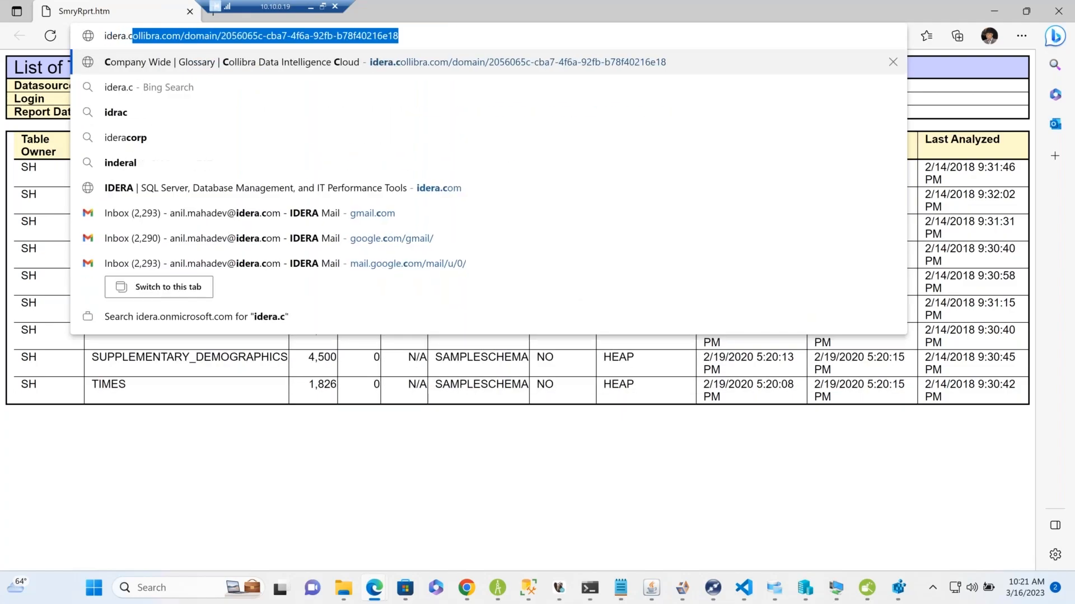
type("om")
key("Return")
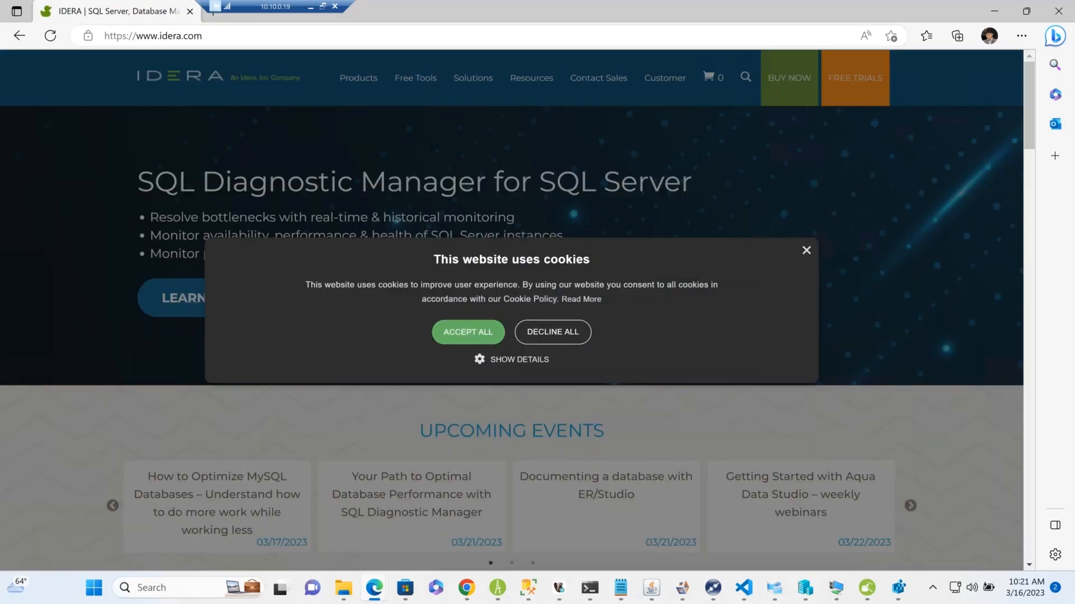
left_click(468, 332)
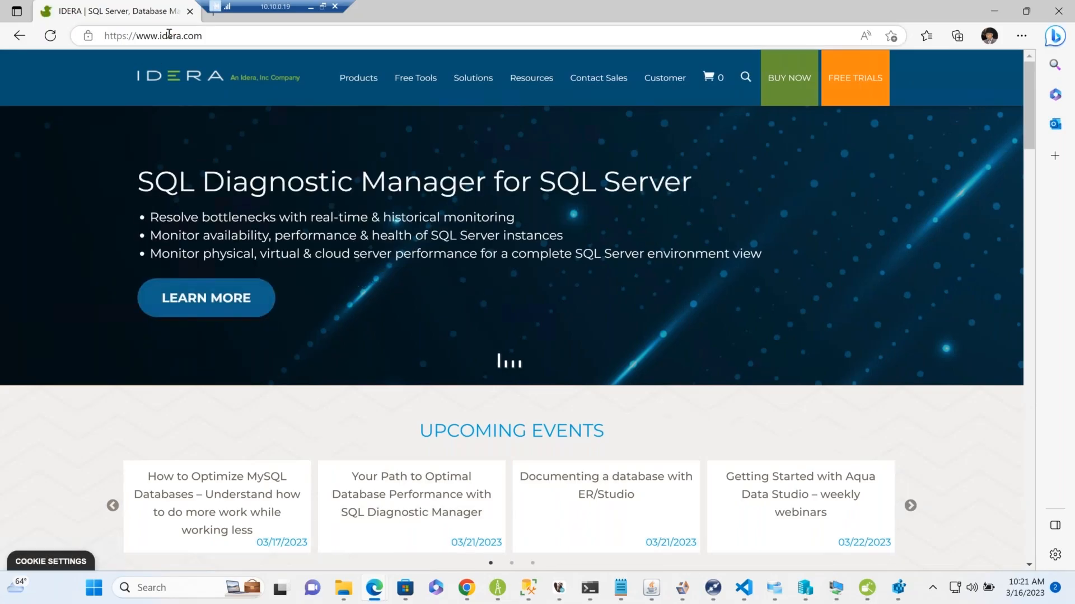
Open the DB PowerStudio product page and review its features and the tools it includes.
mouse_move(382, 95)
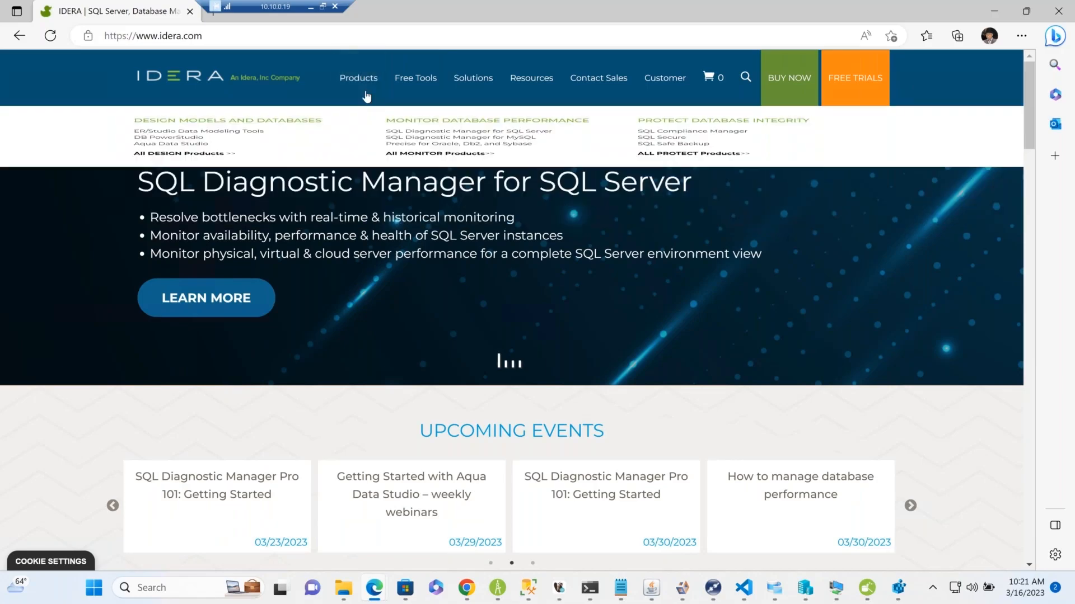
left_click(168, 168)
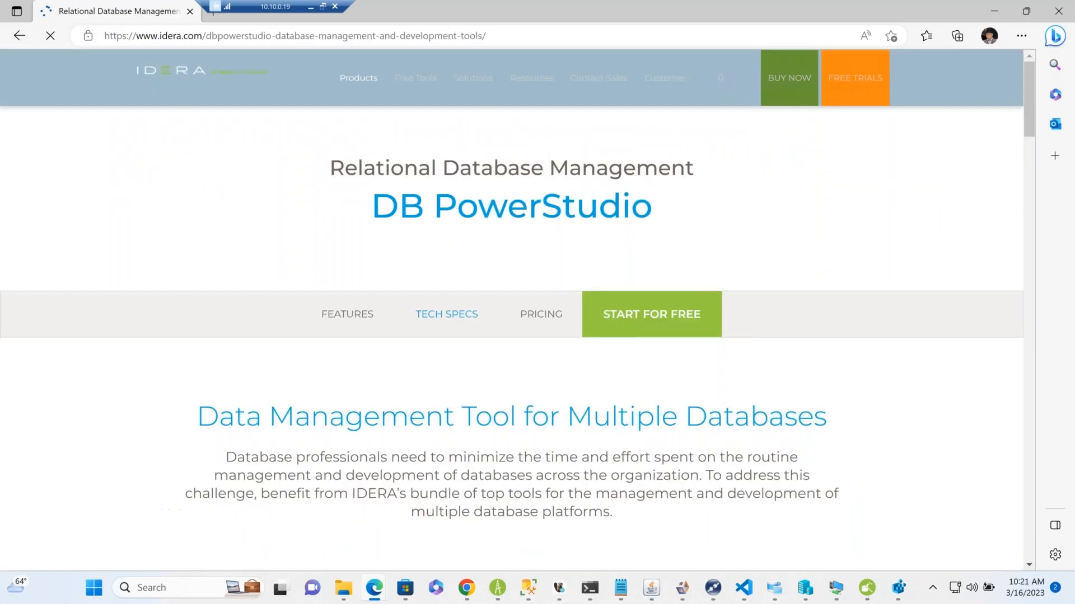
scroll(512, 309, "down", 10)
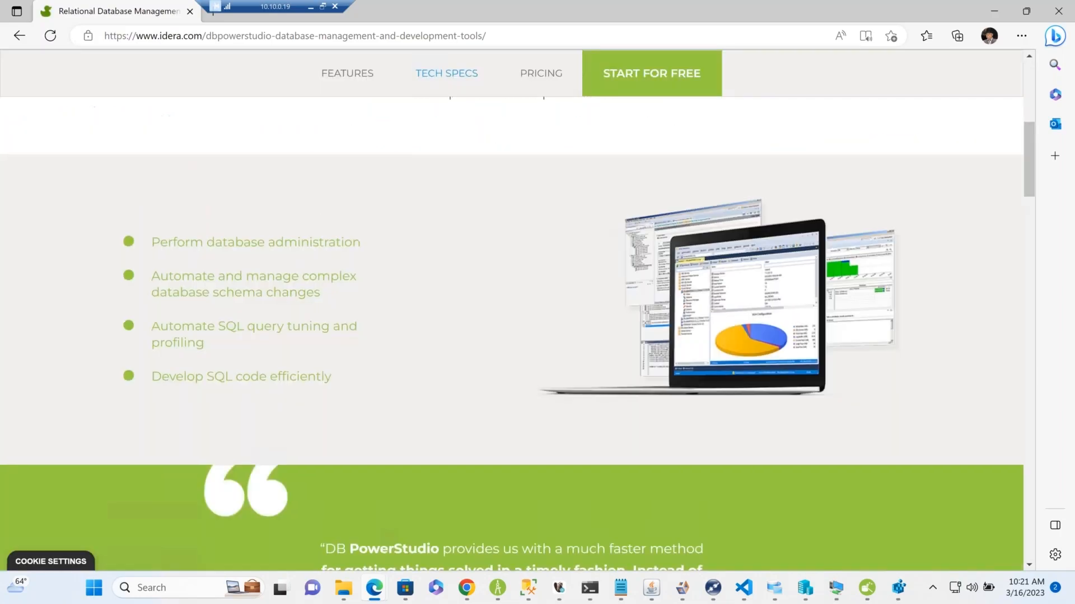
scroll(512, 309, "down", 15)
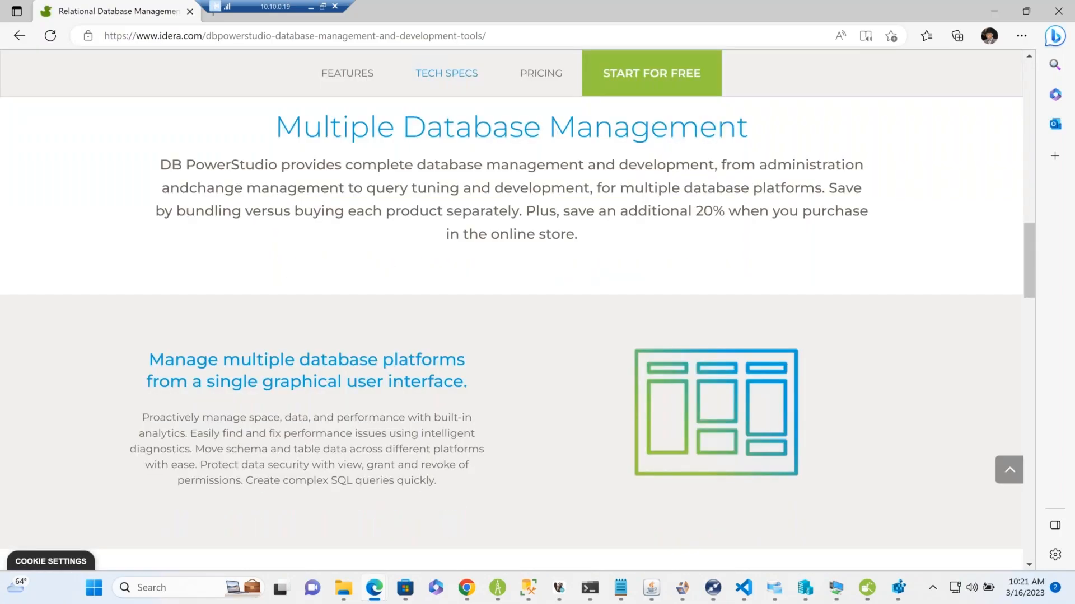
scroll(511, 309, "down", 15)
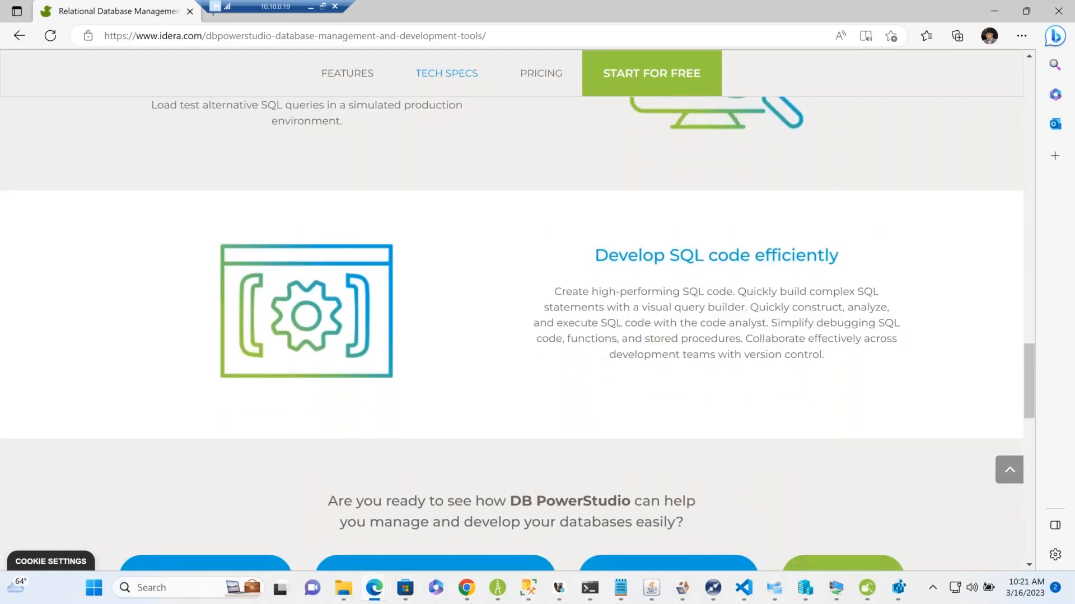
scroll(355, 355, "down", 3)
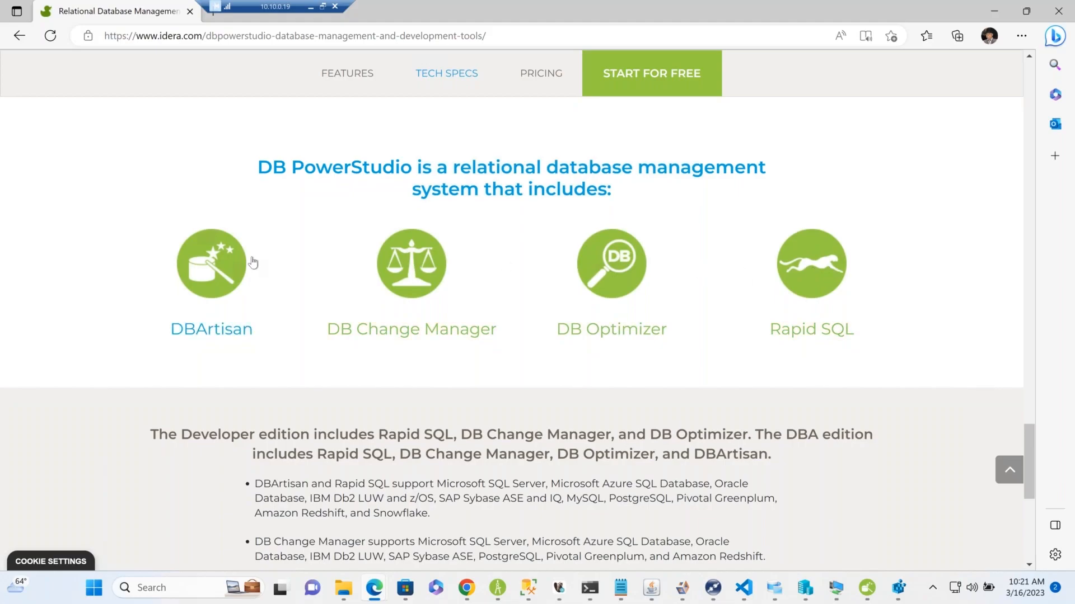
Open the DBArtisan product page from the included tools and skim its overview.
left_click(221, 272)
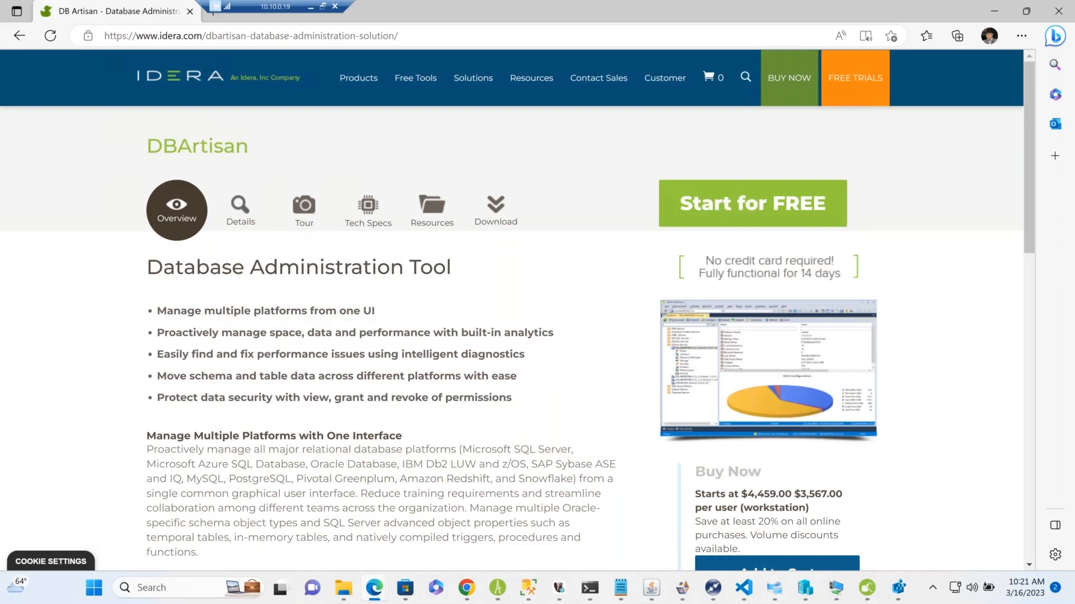
scroll(511, 309, "down", 15)
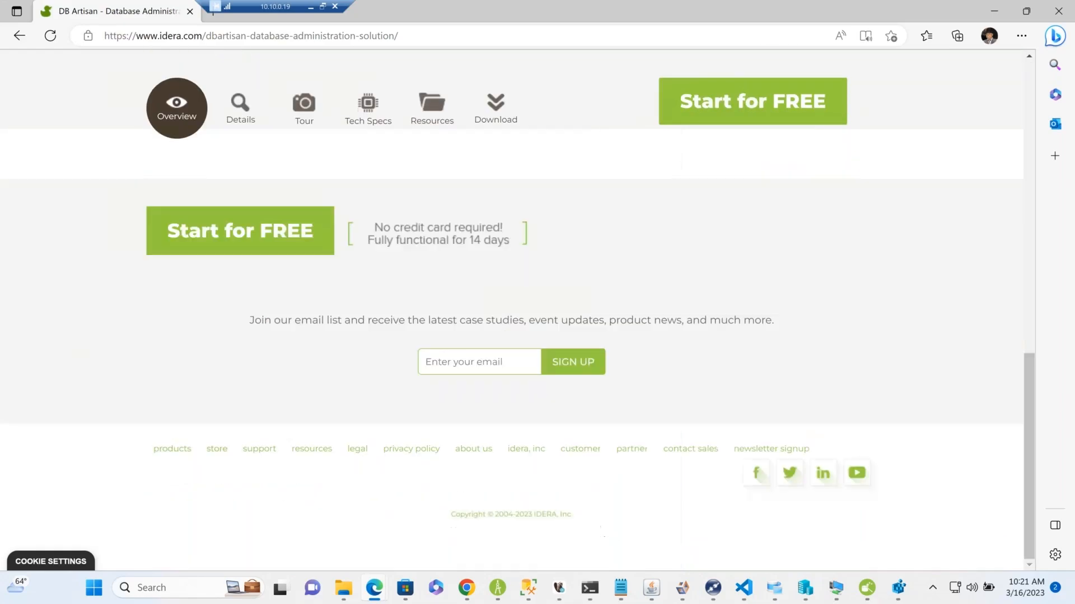
scroll(511, 310, "up", 3)
scroll(287, 186, "up", 10)
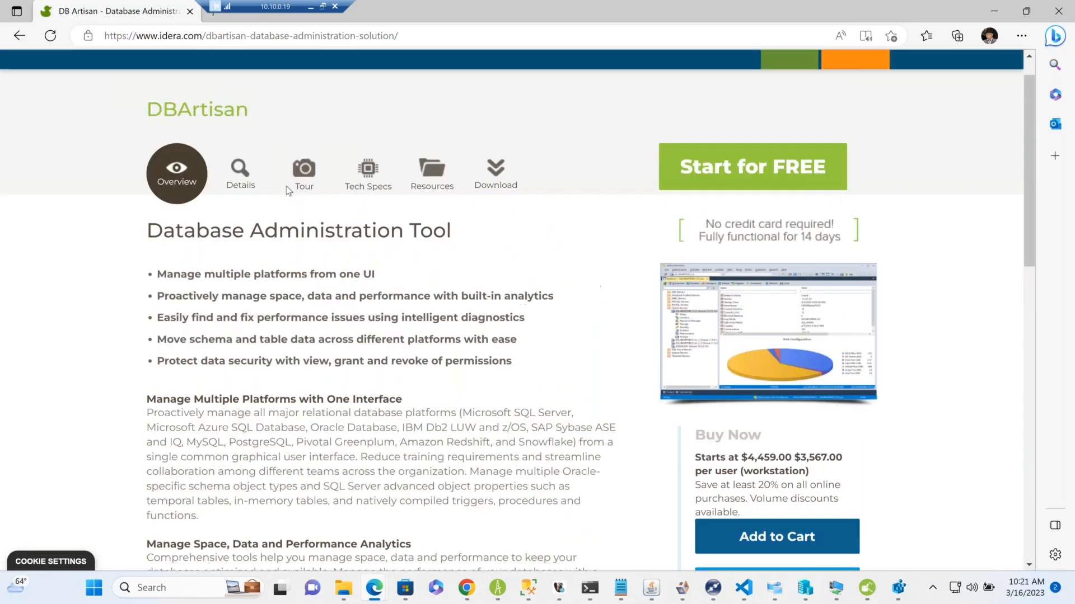
Open DBArtisan's technical specifications, review the system requirements and go back to the previous page.
left_click(368, 185)
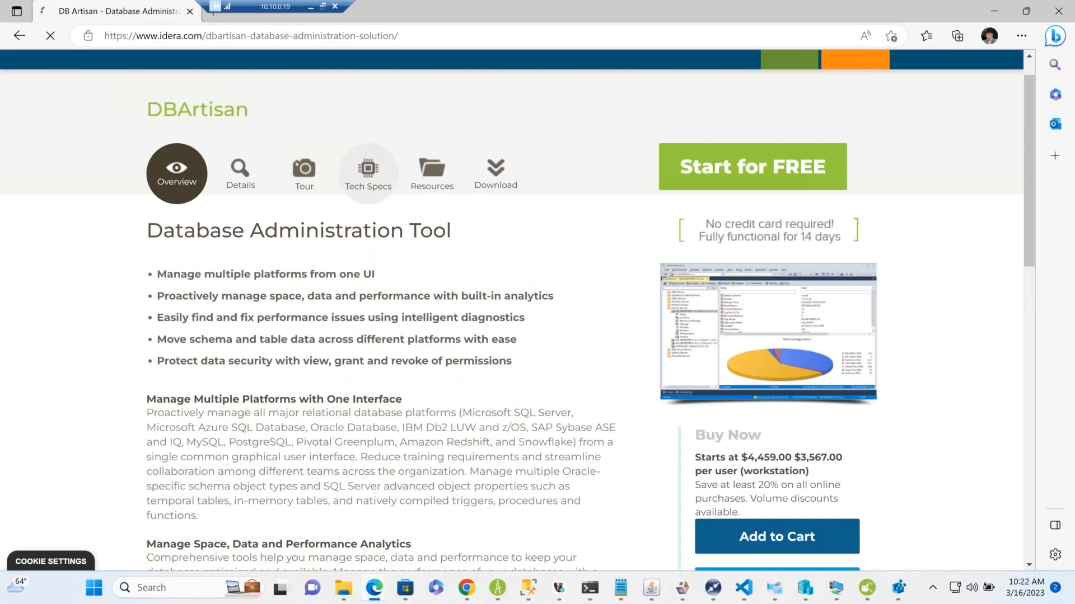
scroll(531, 327, "down", 5)
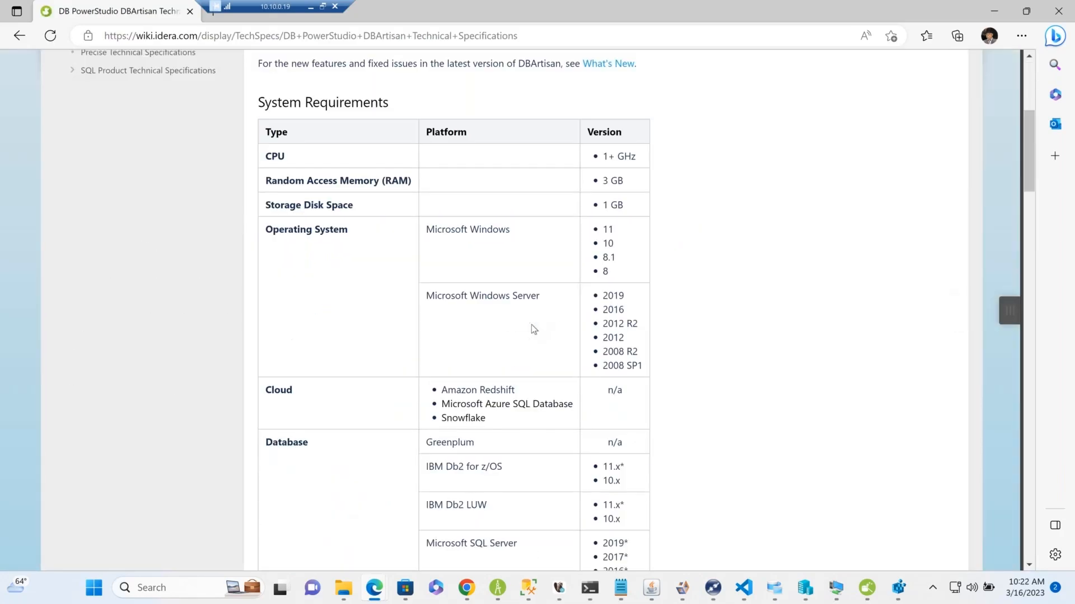
scroll(532, 329, "up", 5)
key("alt+Left")
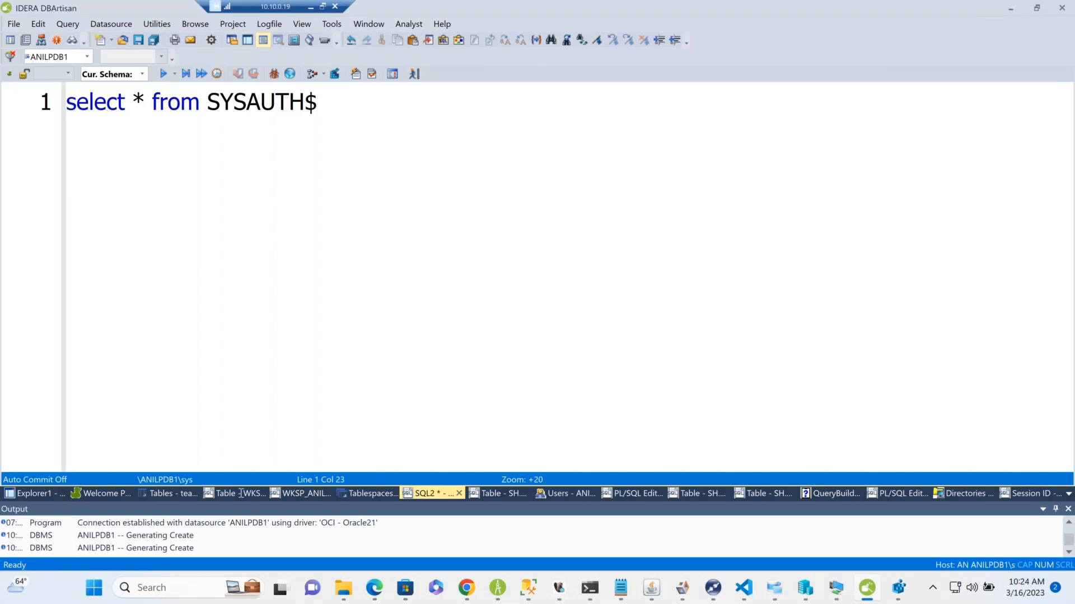
Look through the open editor windows and bring up the data of the SH.CHANNELS table.
left_click(304, 494)
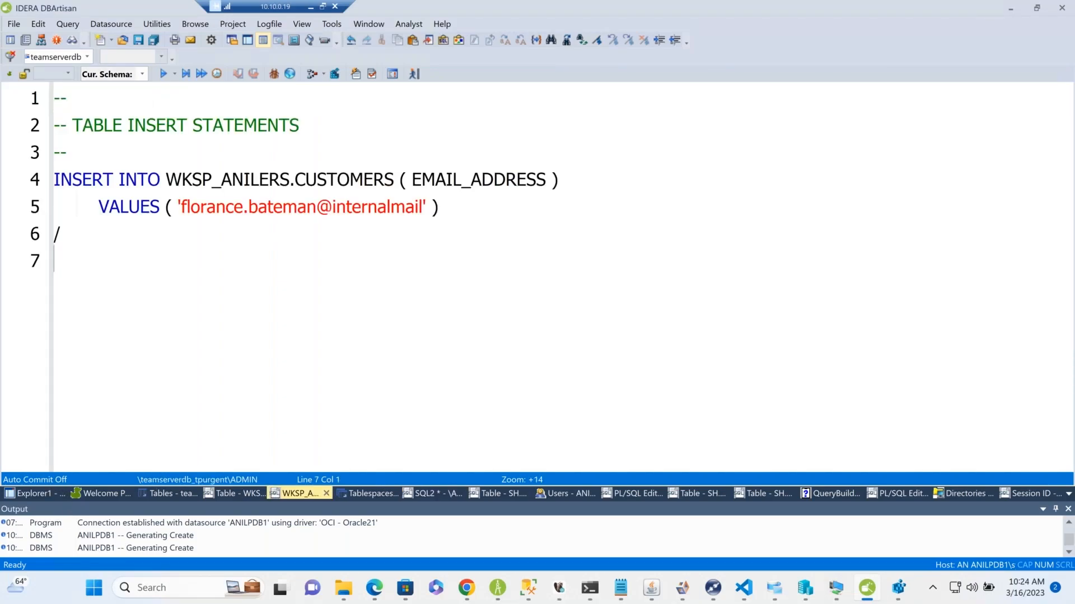
left_click(239, 490)
left_click(161, 493)
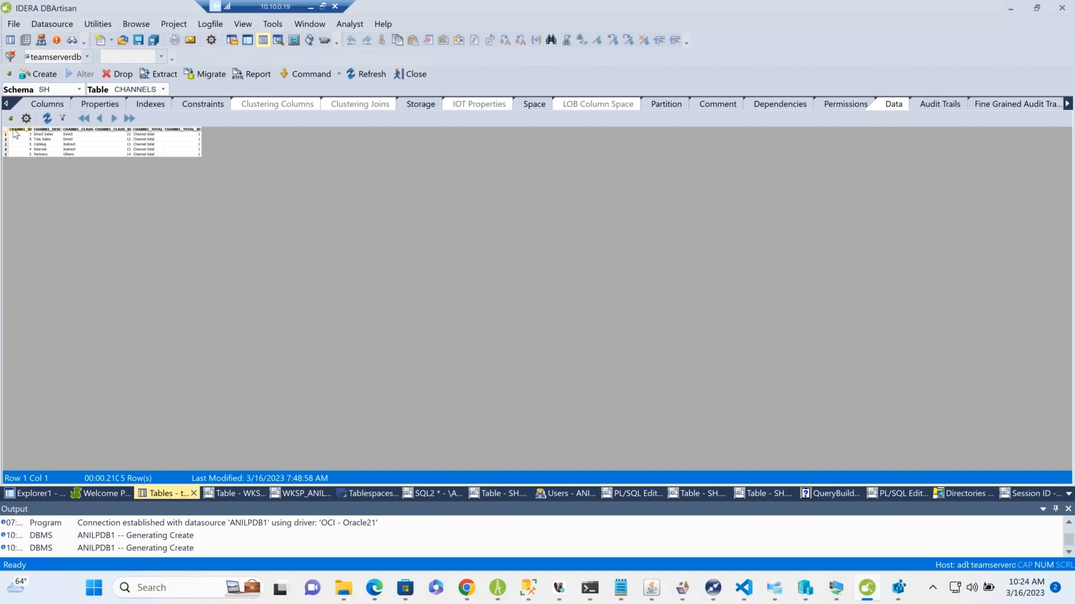
Generate insert statements for all CHANNELS rows, open them as a general purpose SQL script and enlarge the text.
left_click_drag(14, 132, 14, 153)
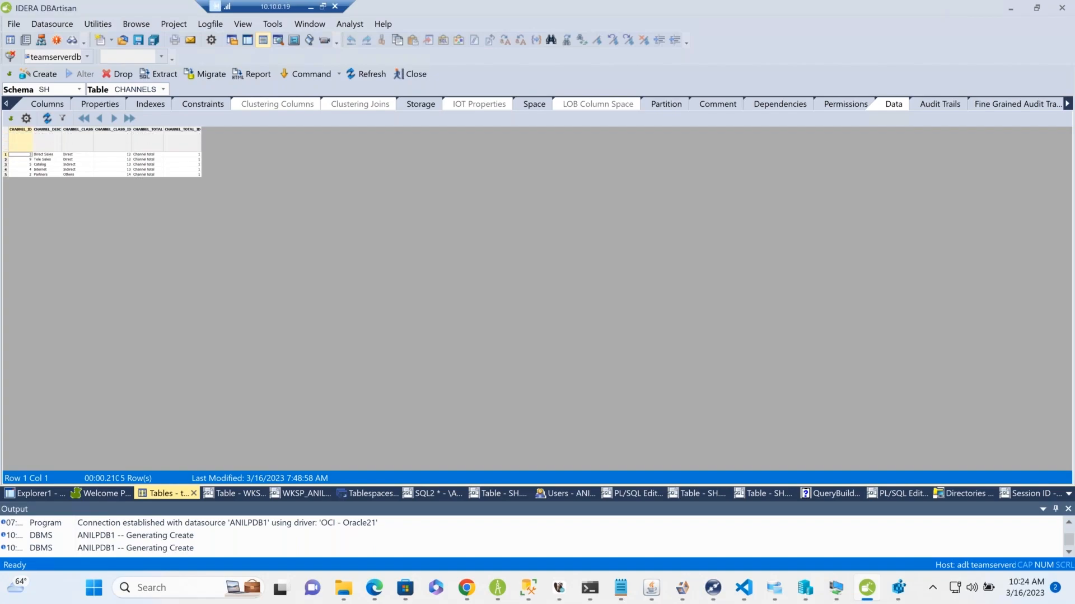
left_click(5, 175)
left_click_drag(20, 154, 200, 172)
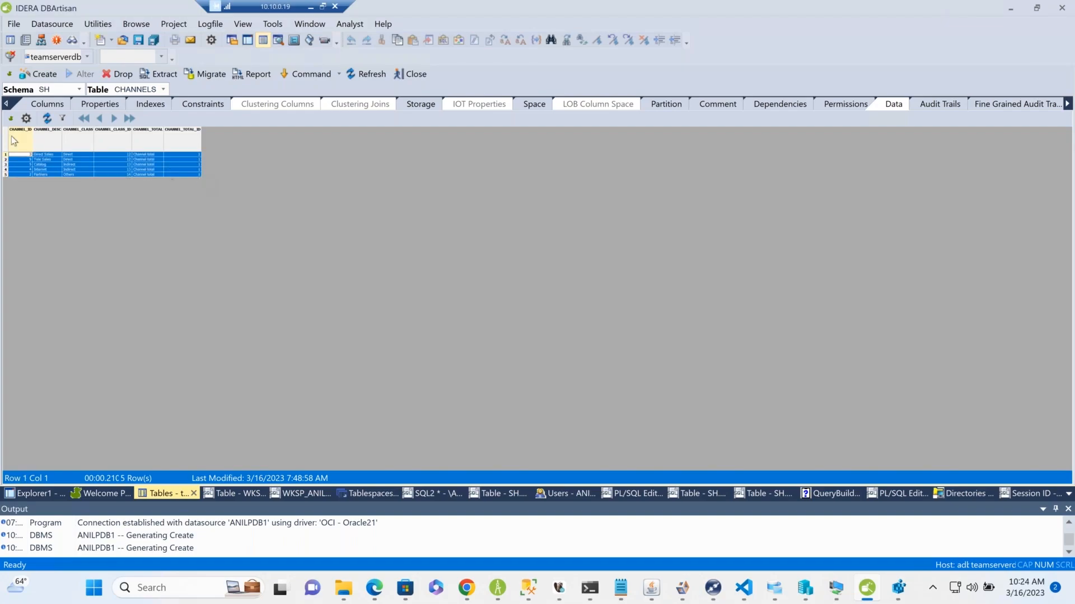
right_click(158, 148)
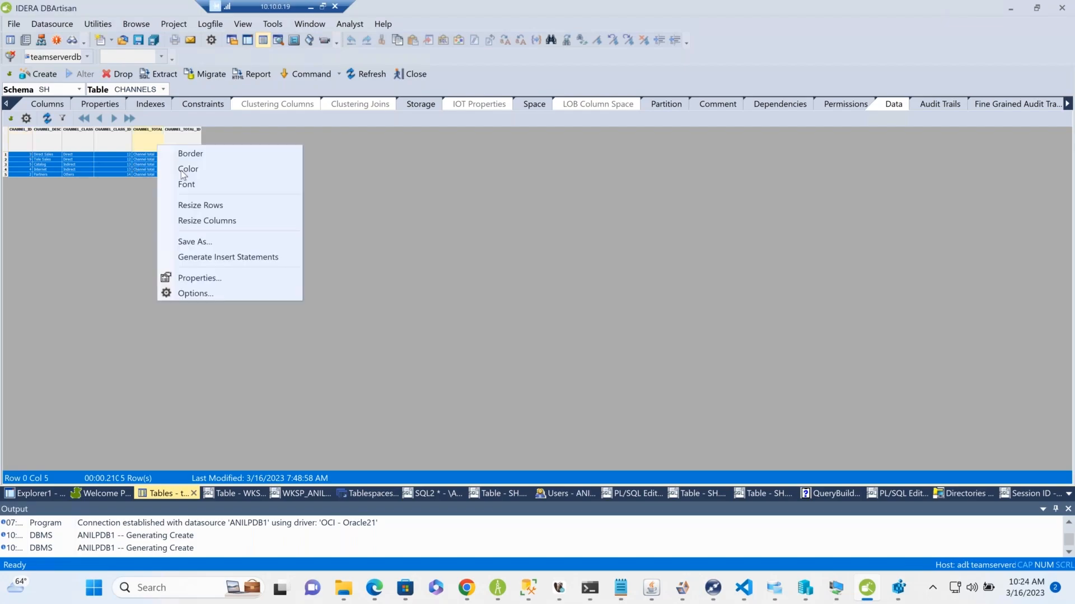
left_click(289, 256)
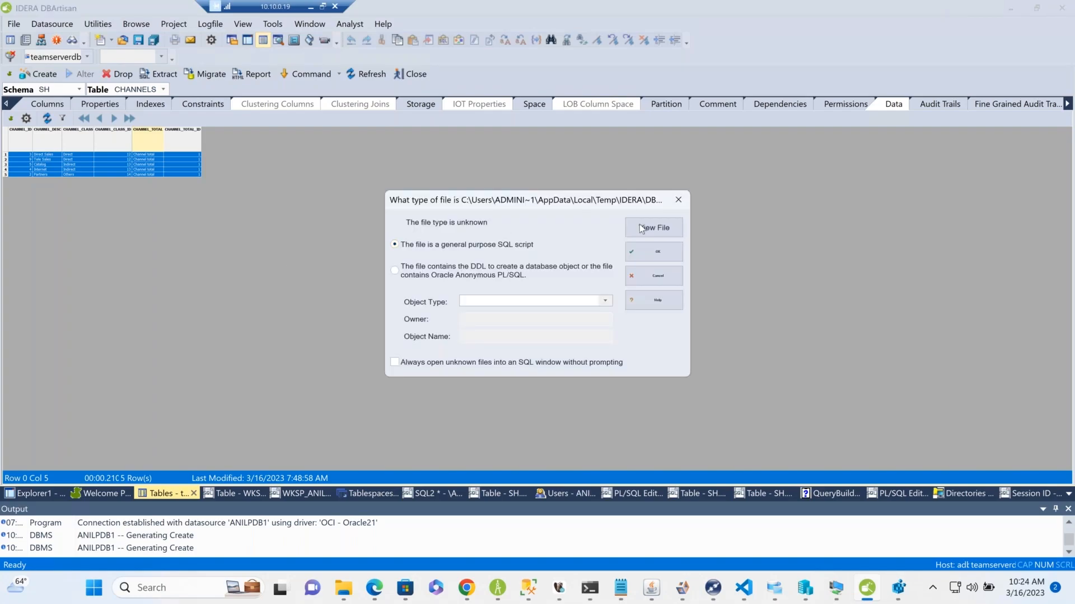
left_click(655, 256)
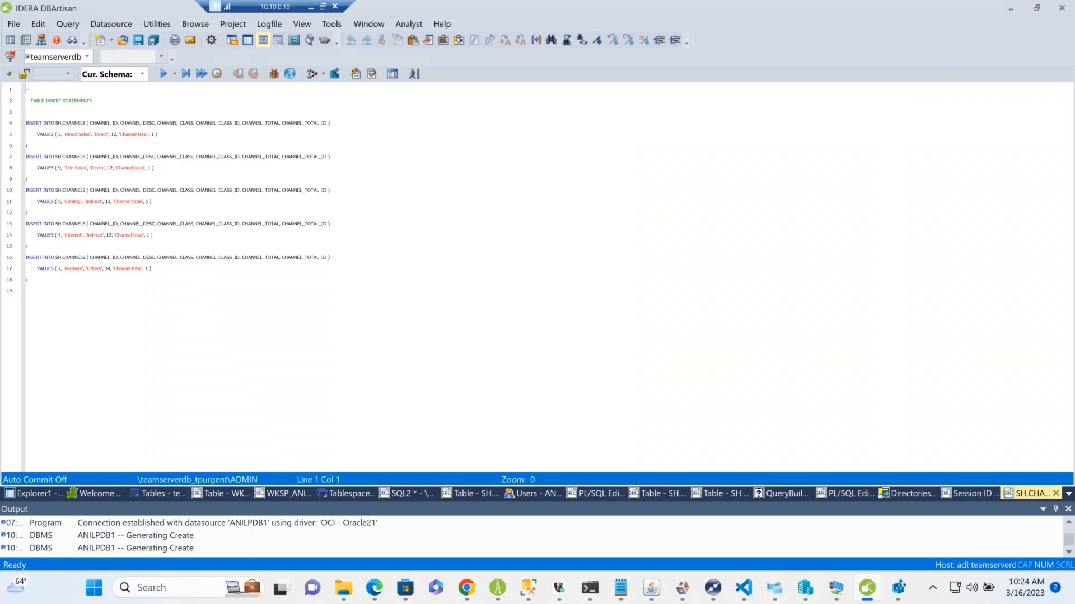
scroll(662, 285, "up", 8, "ctrl")
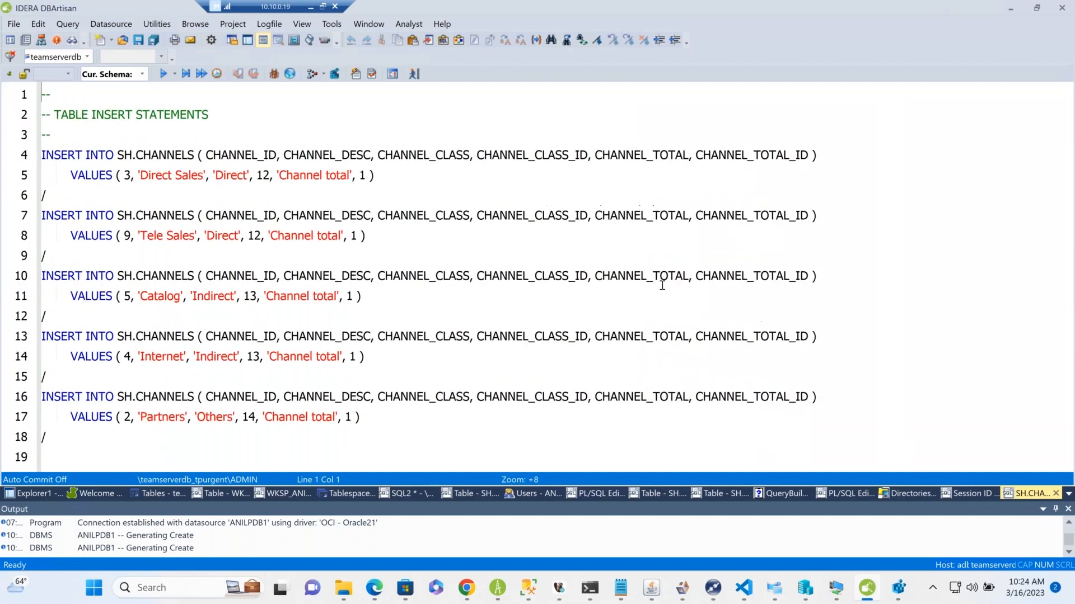